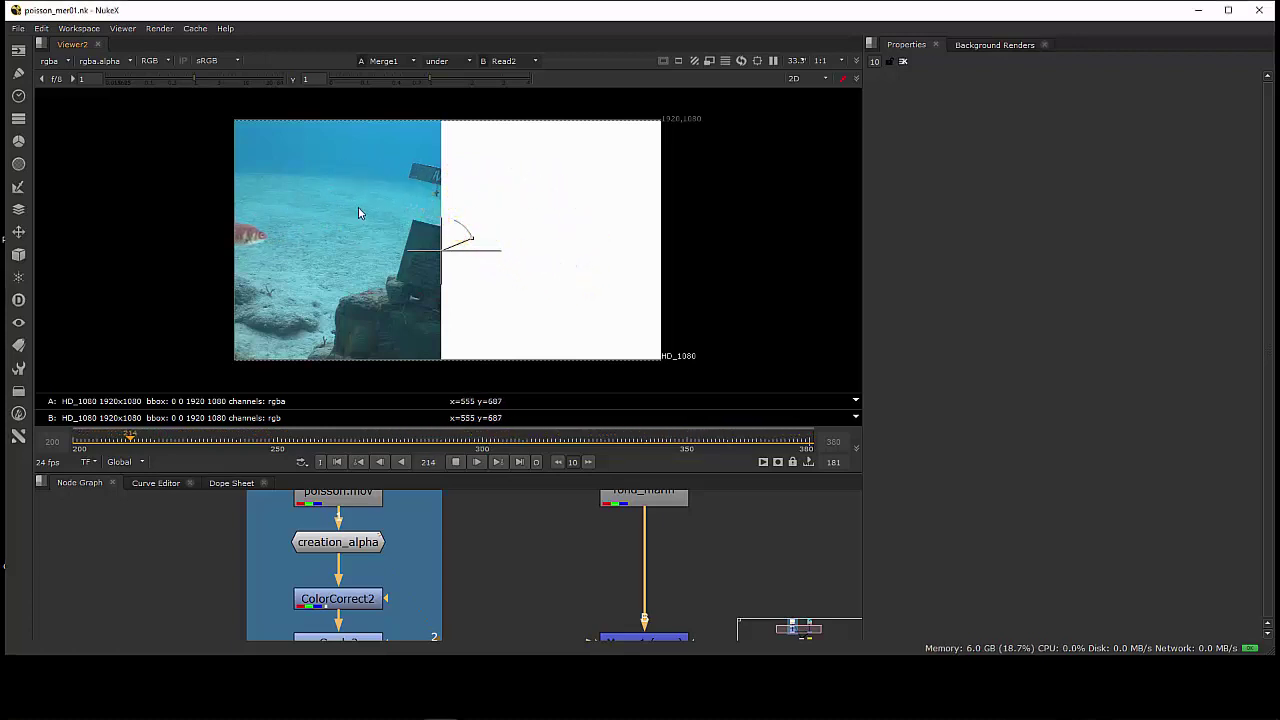
Check the composite's alpha channel in the viewer and switch back to RGB
key(a)
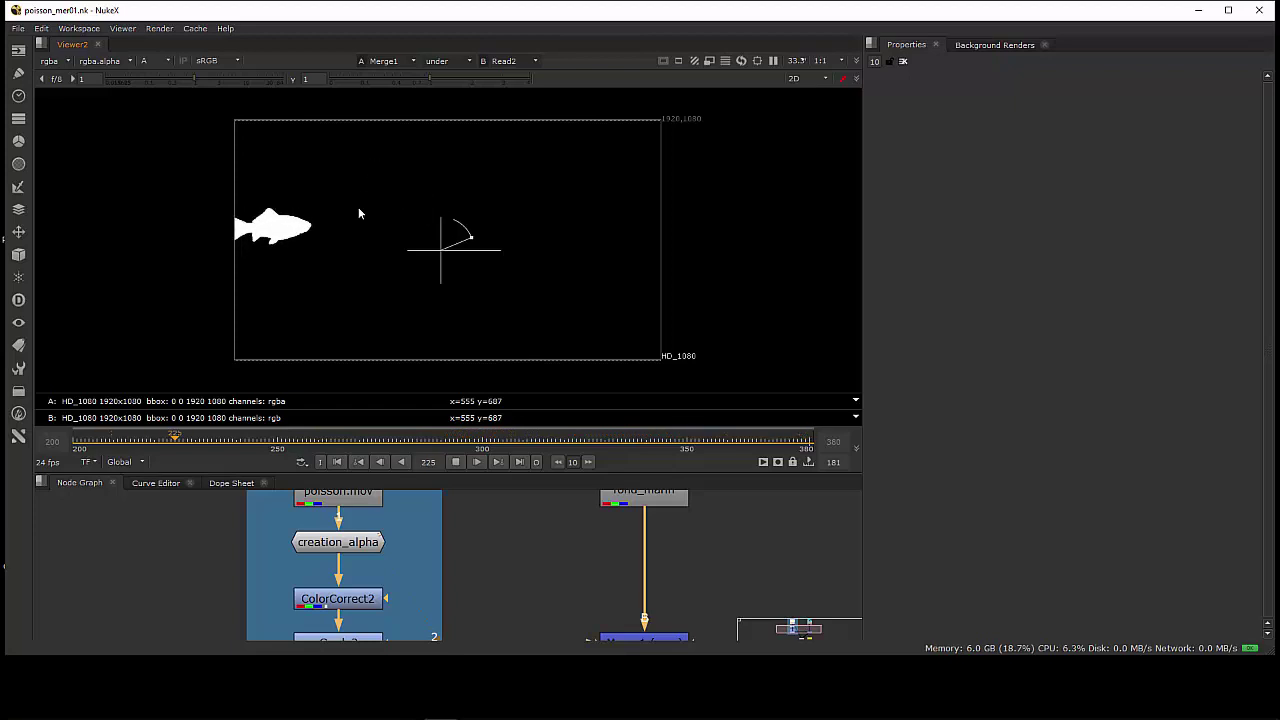
key(a)
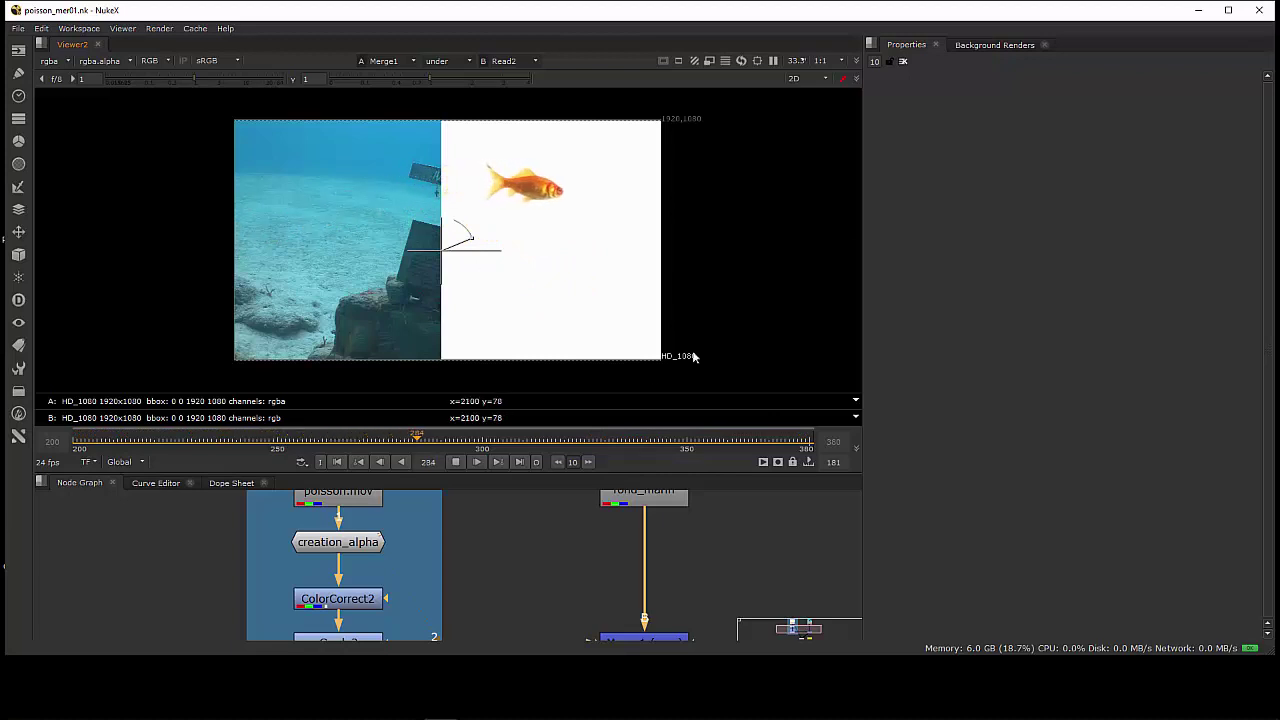
Open the internal node graph of the creation_alpha group and enlarge the node graph area
click(332, 548)
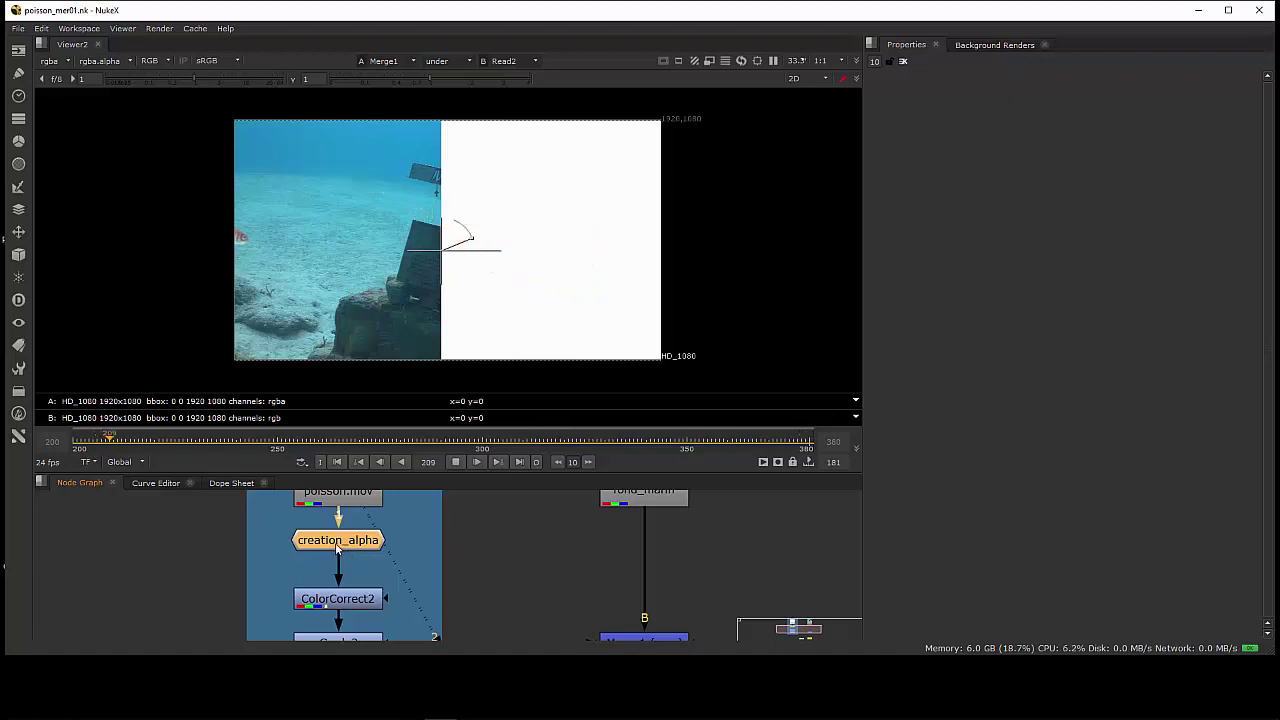
scroll(500, 565, down, 3)
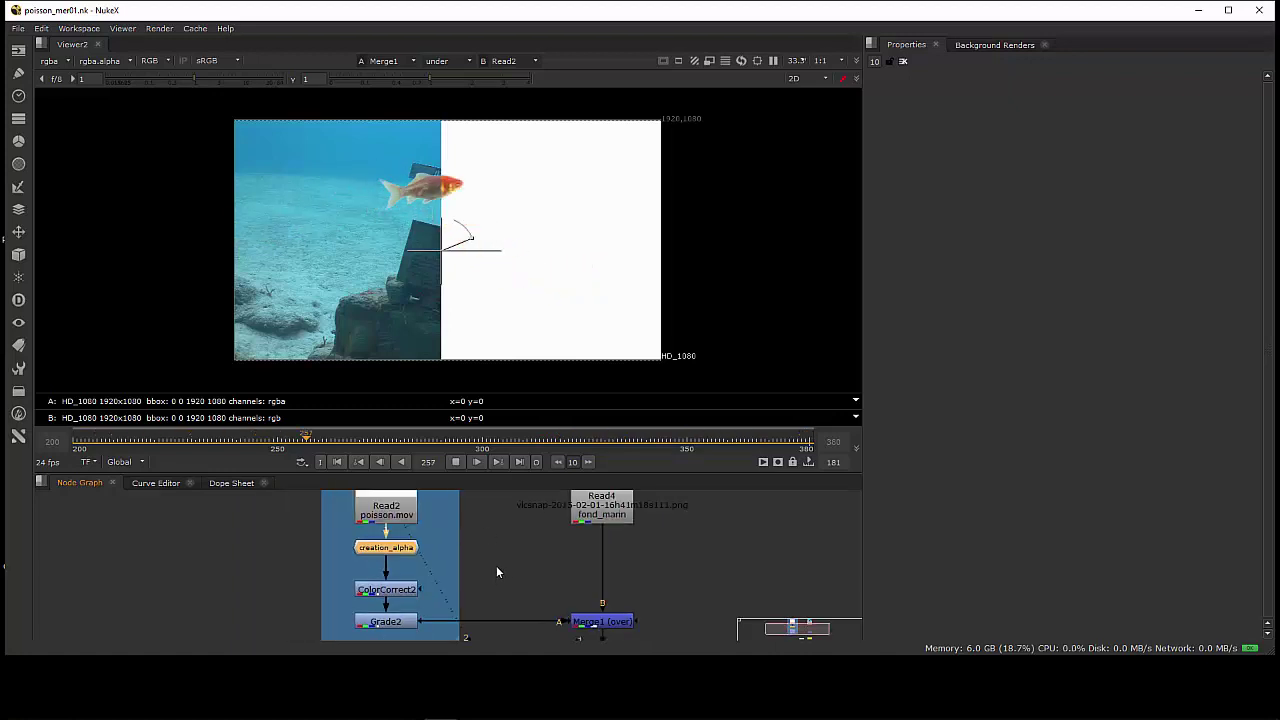
middle_drag(493, 568, 649, 573)
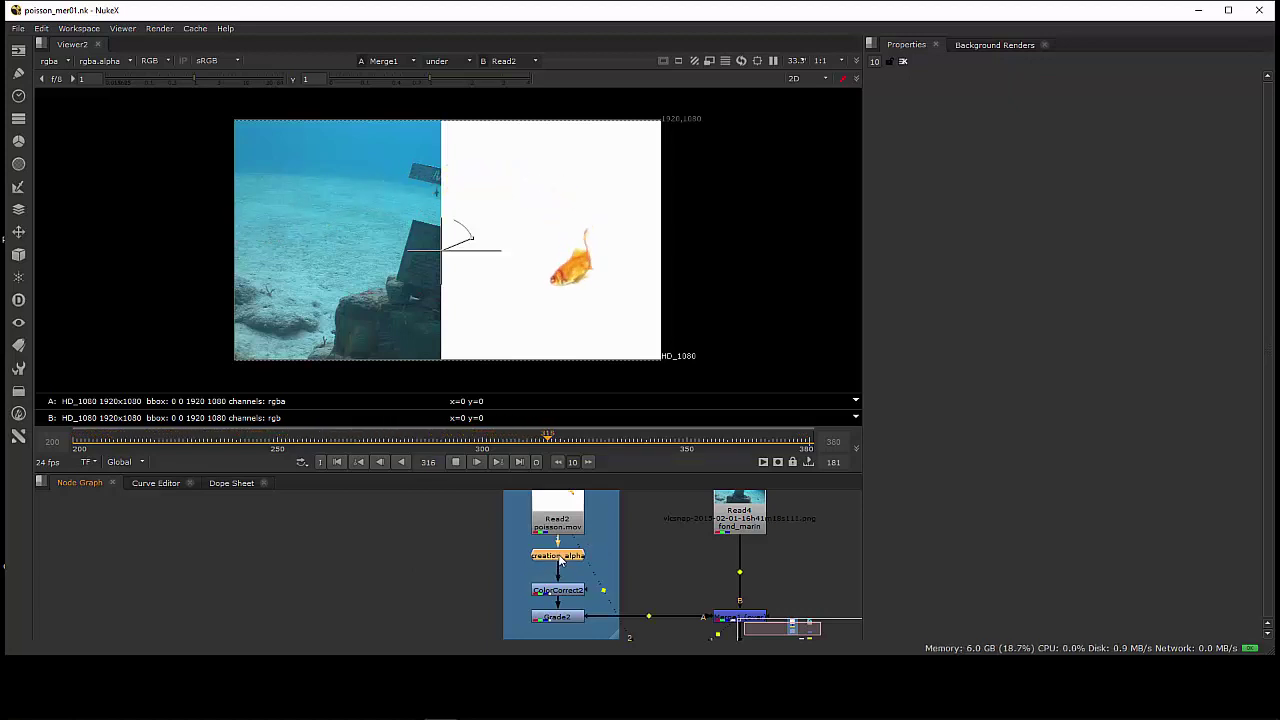
key(ctrl+Return)
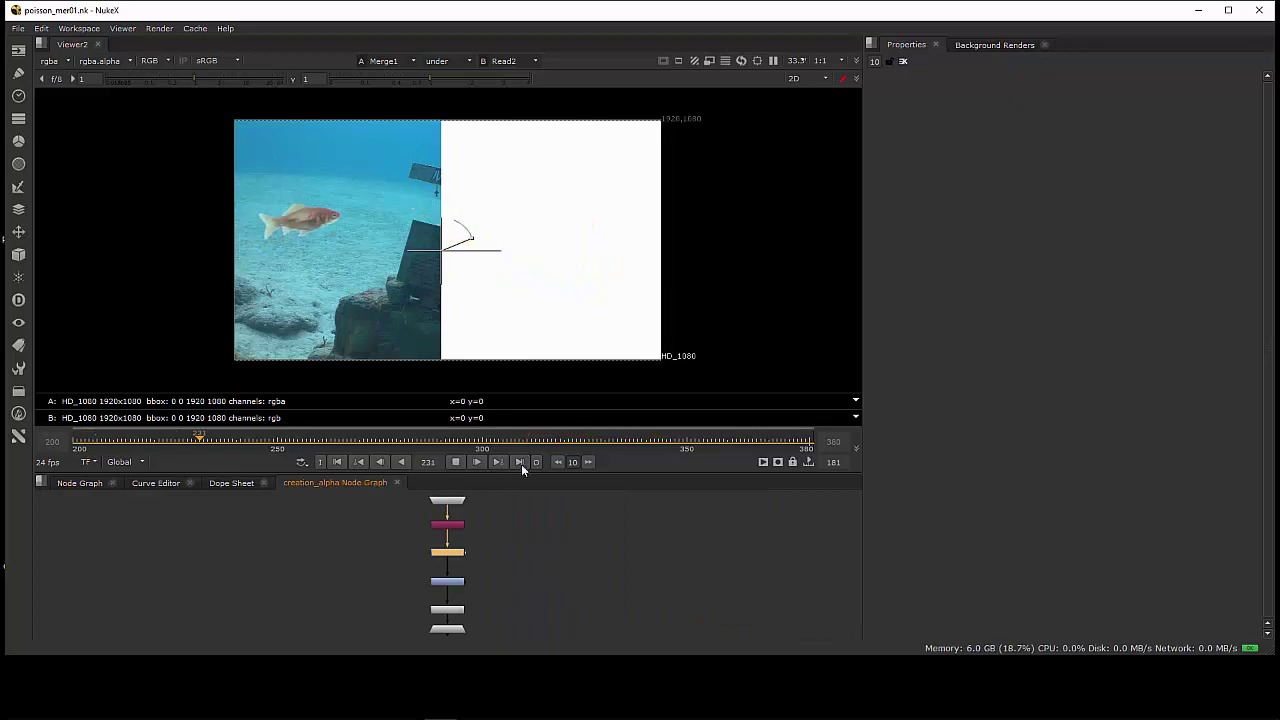
drag(521, 471, 521, 405)
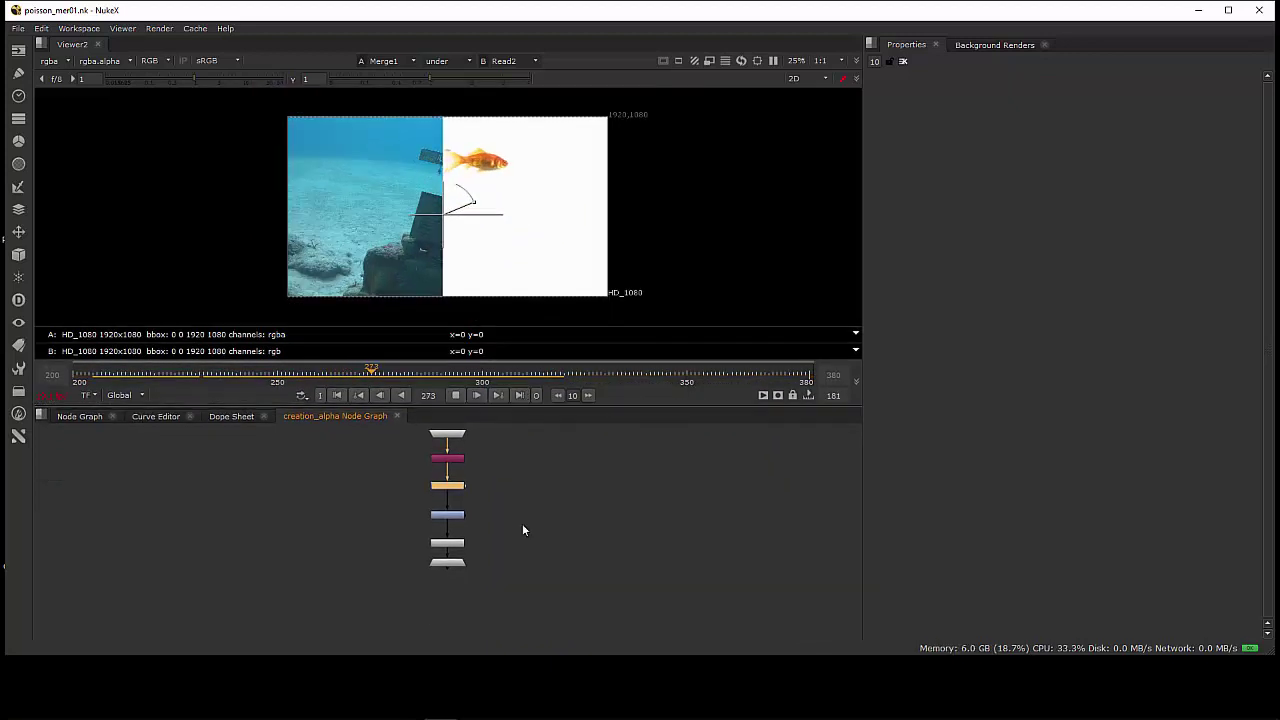
scroll(520, 525, up, 6)
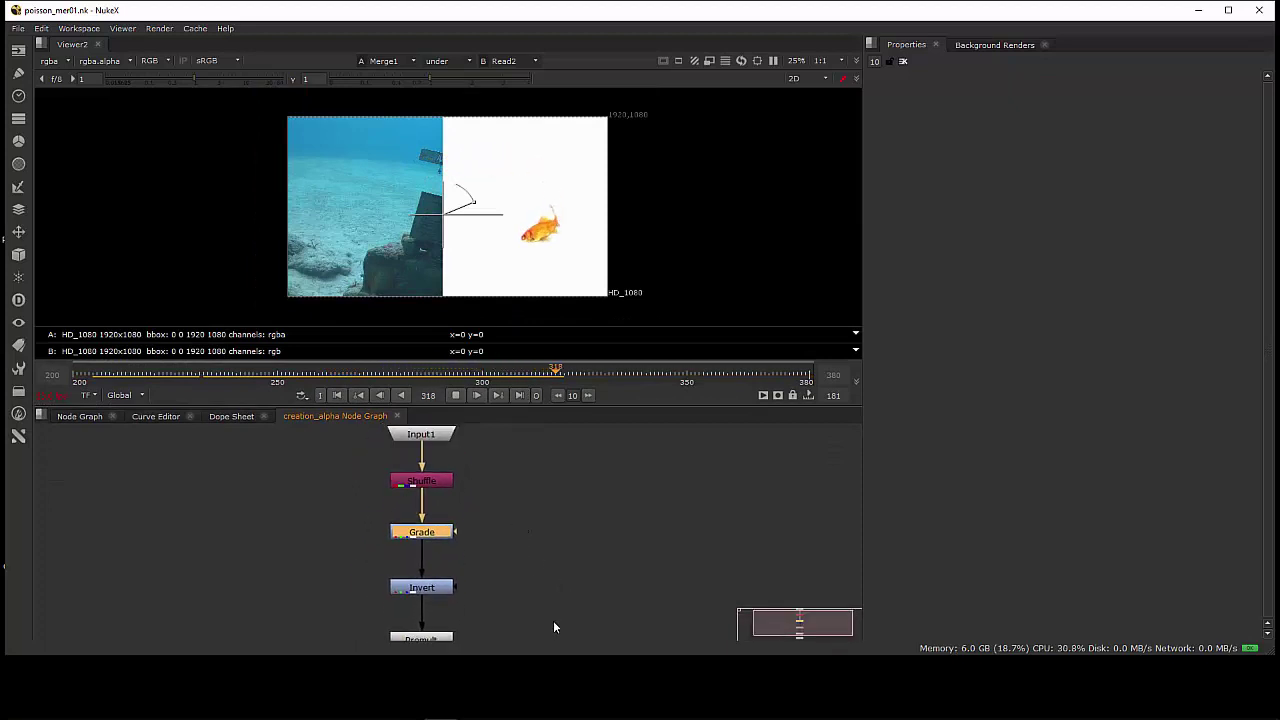
Stack the Grade, Invert, Premult and Output1 nodes closely beneath Shuffle inside the creation_alpha group
drag(430, 529, 430, 515)
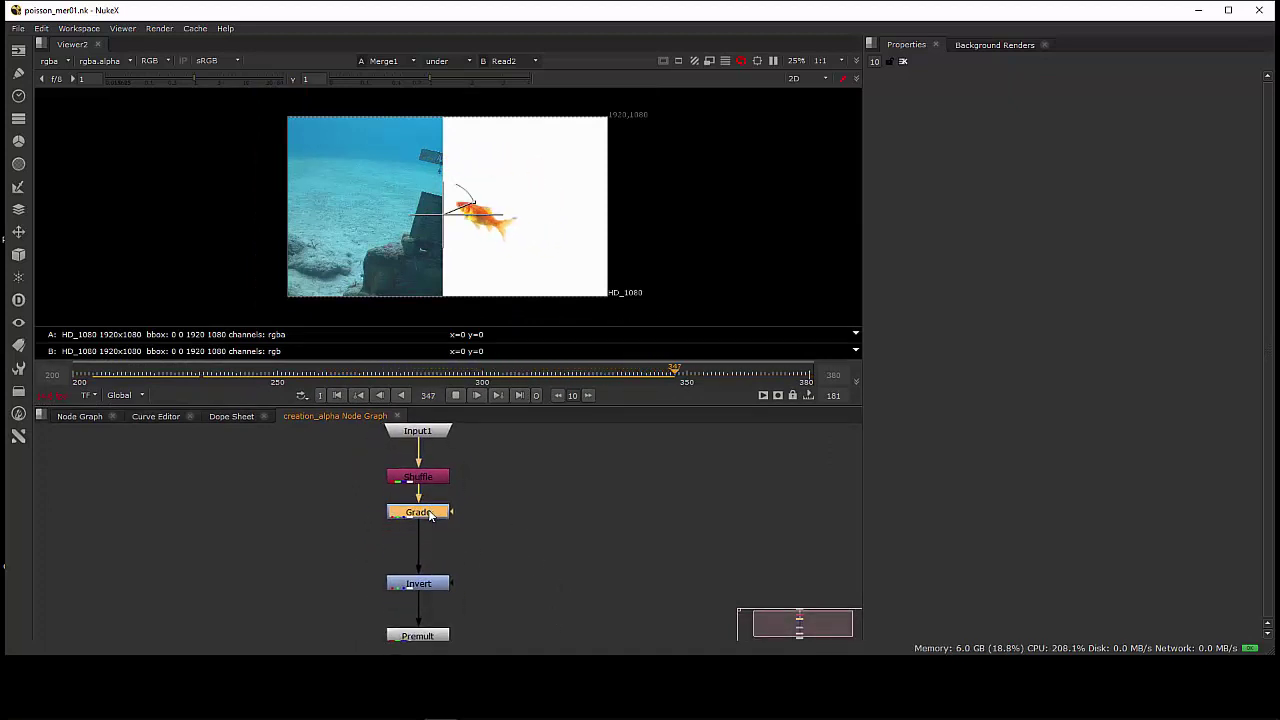
drag(429, 583, 431, 546)
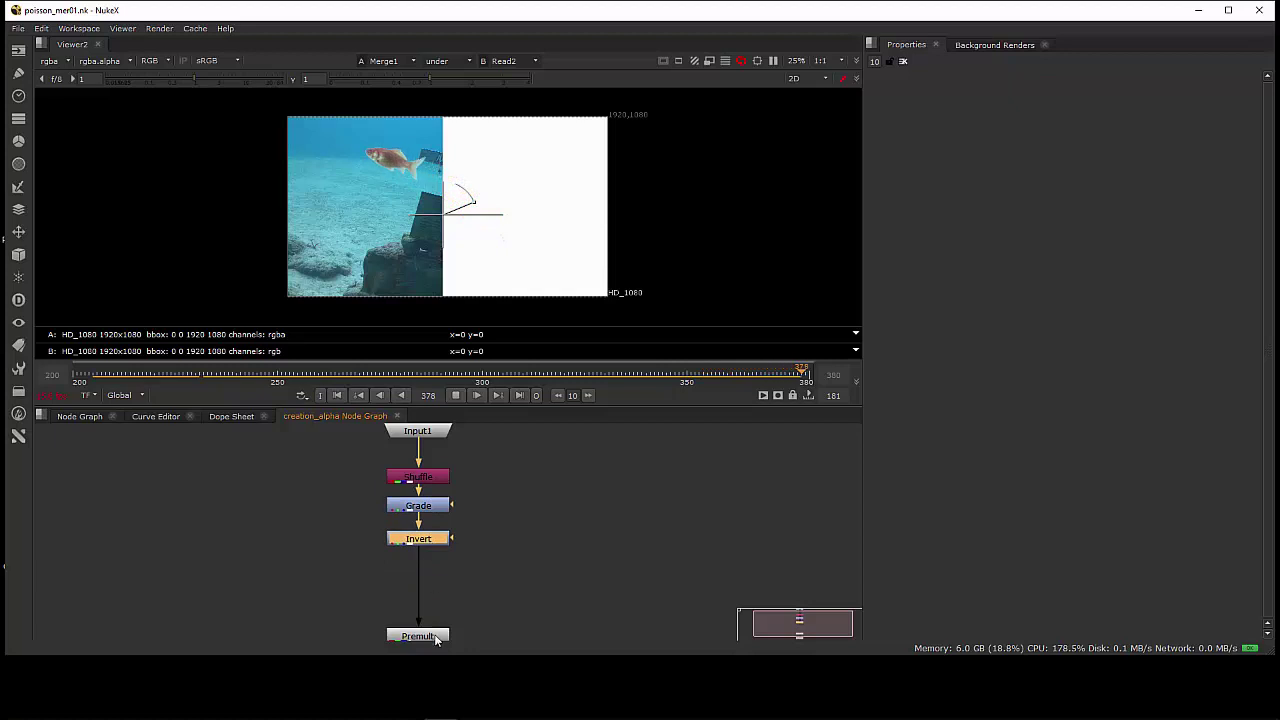
drag(436, 640, 437, 581)
middle_drag(480, 625, 486, 554)
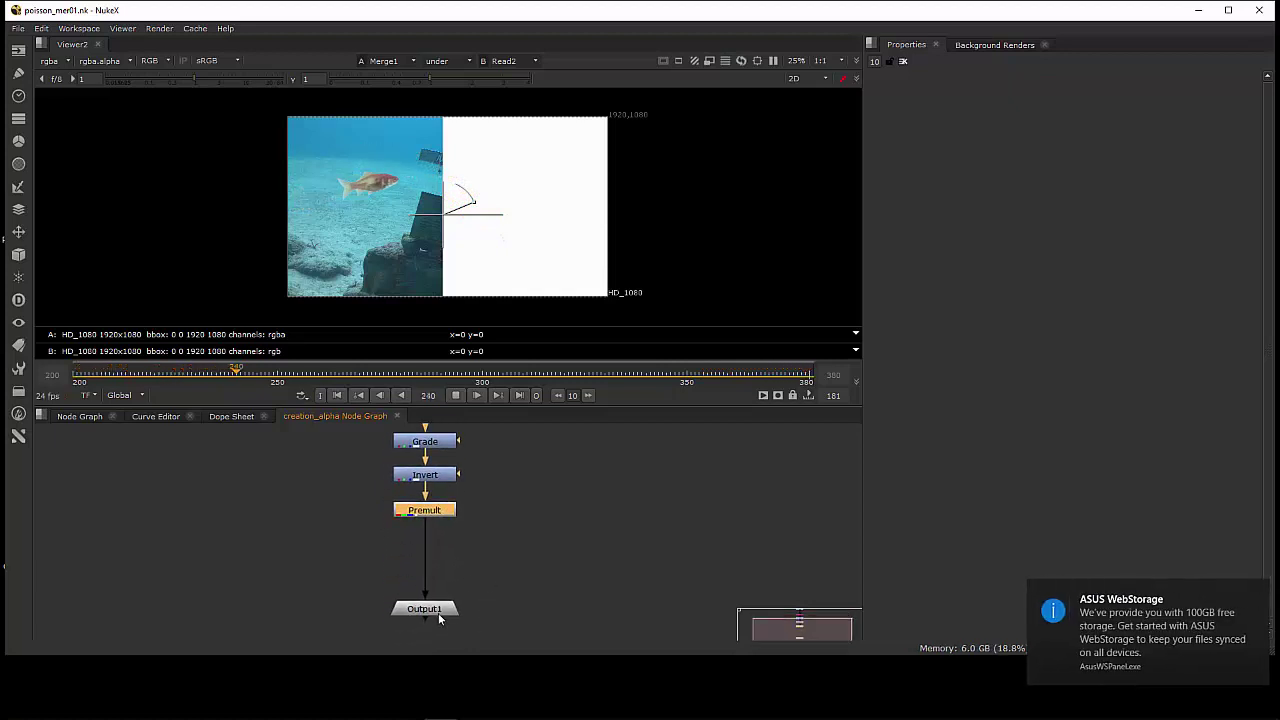
drag(438, 612, 440, 550)
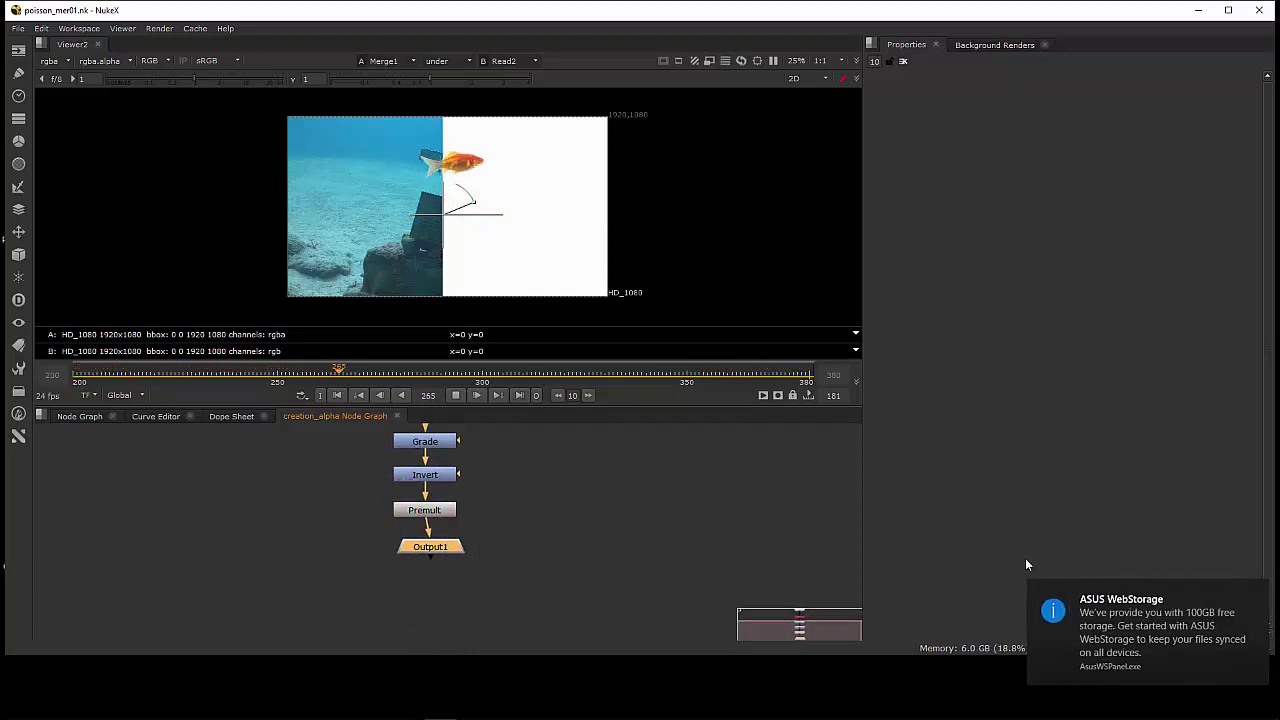
click(1257, 593)
middle_drag(518, 564, 529, 626)
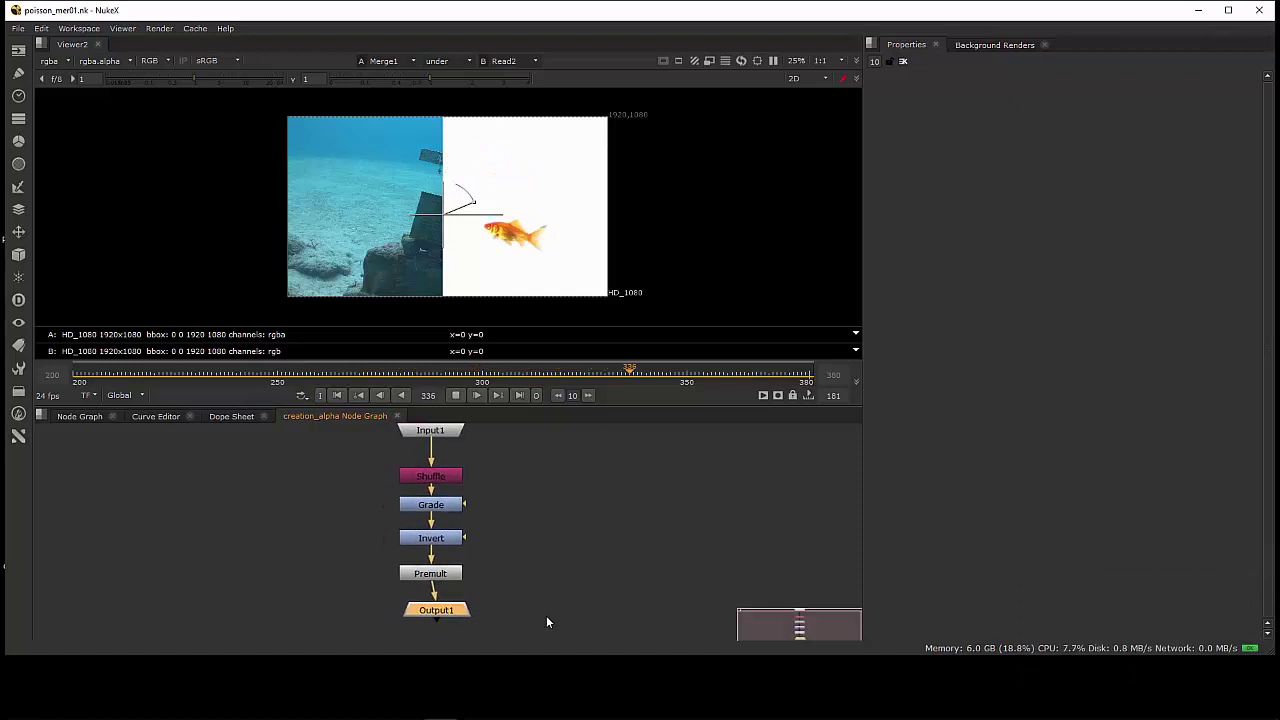
key(f)
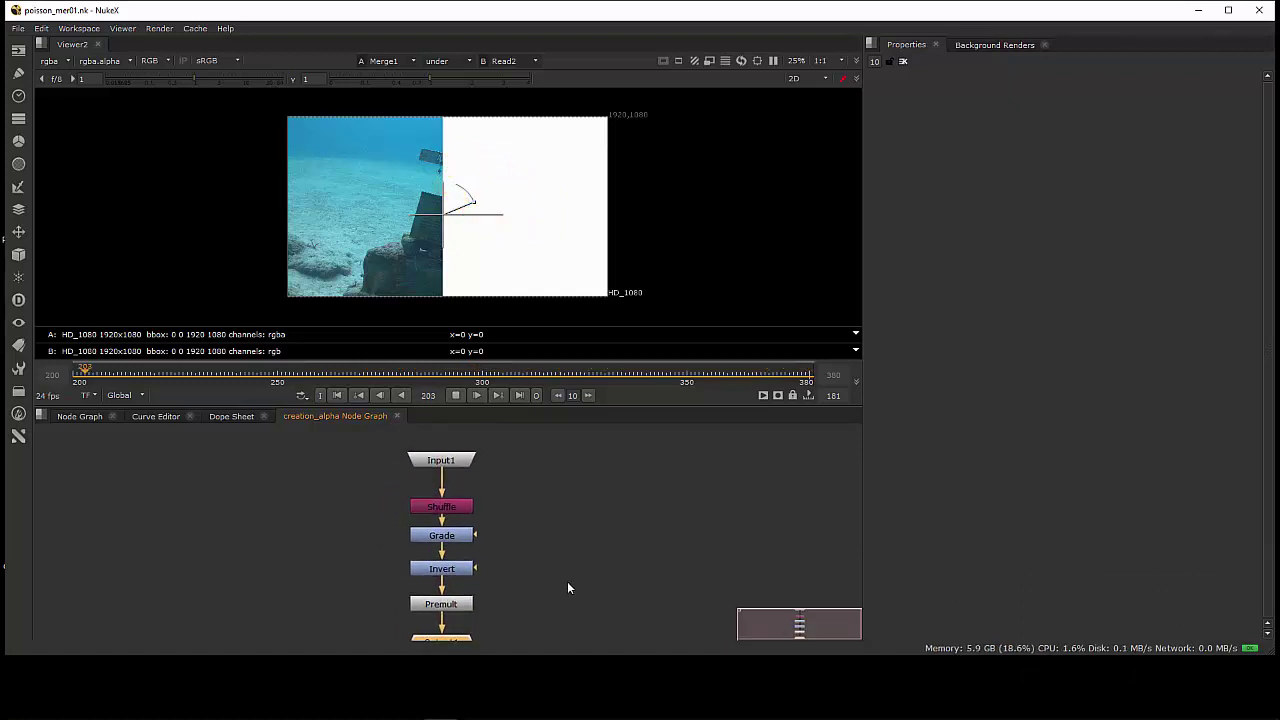
Stop playback and, in the main node graph, detach Read2 from creation_alpha by pulling it out of the poisson_avant_plan backdrop
click(84, 414)
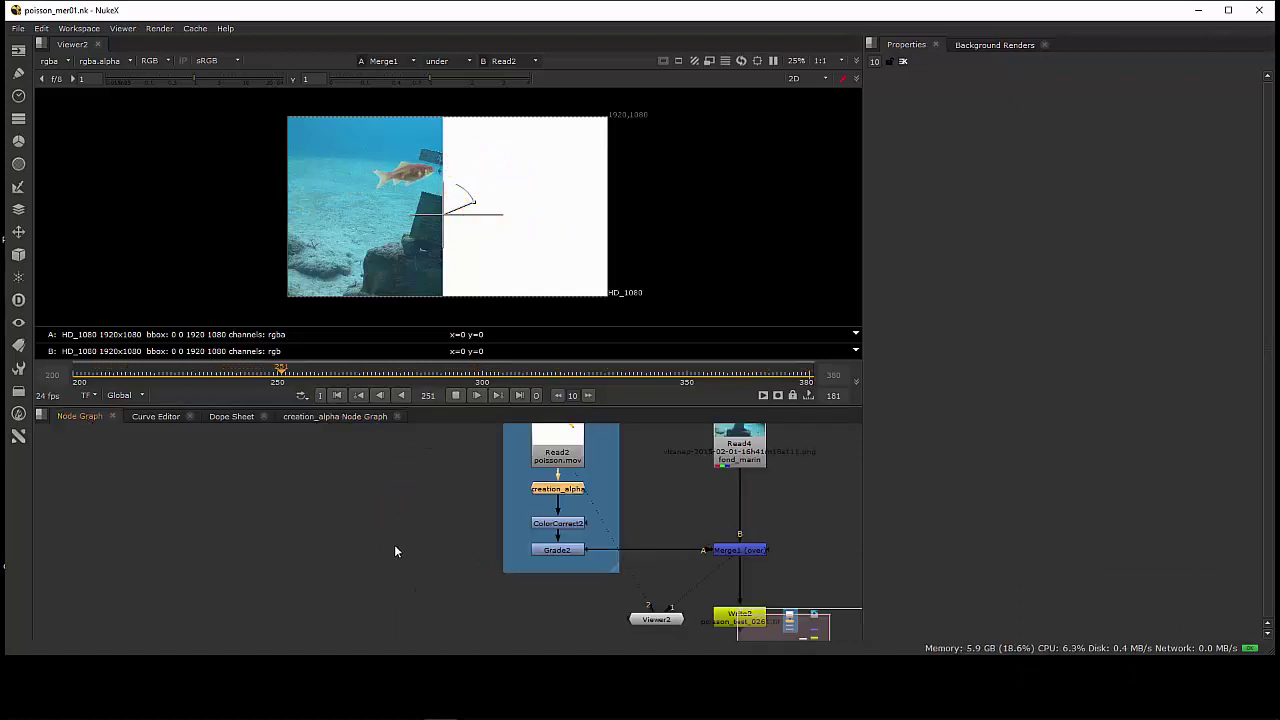
middle_drag(394, 544, 417, 588)
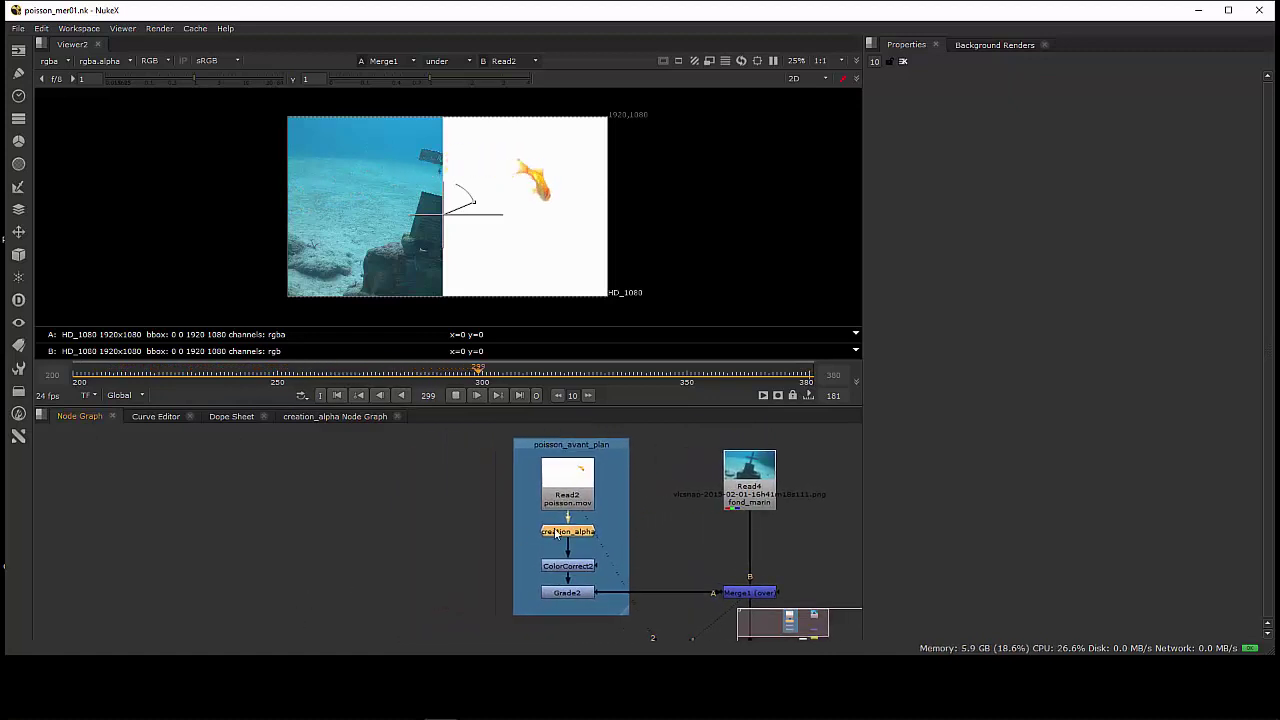
click(456, 395)
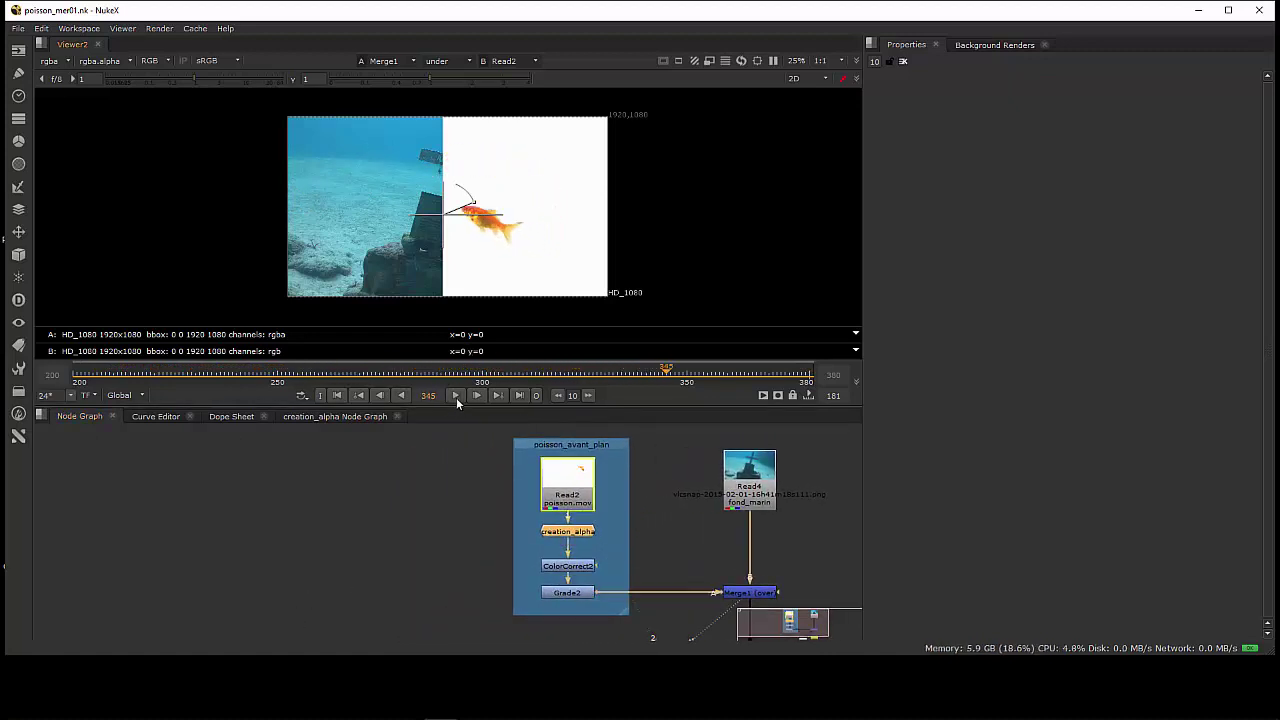
drag(577, 487, 391, 491)
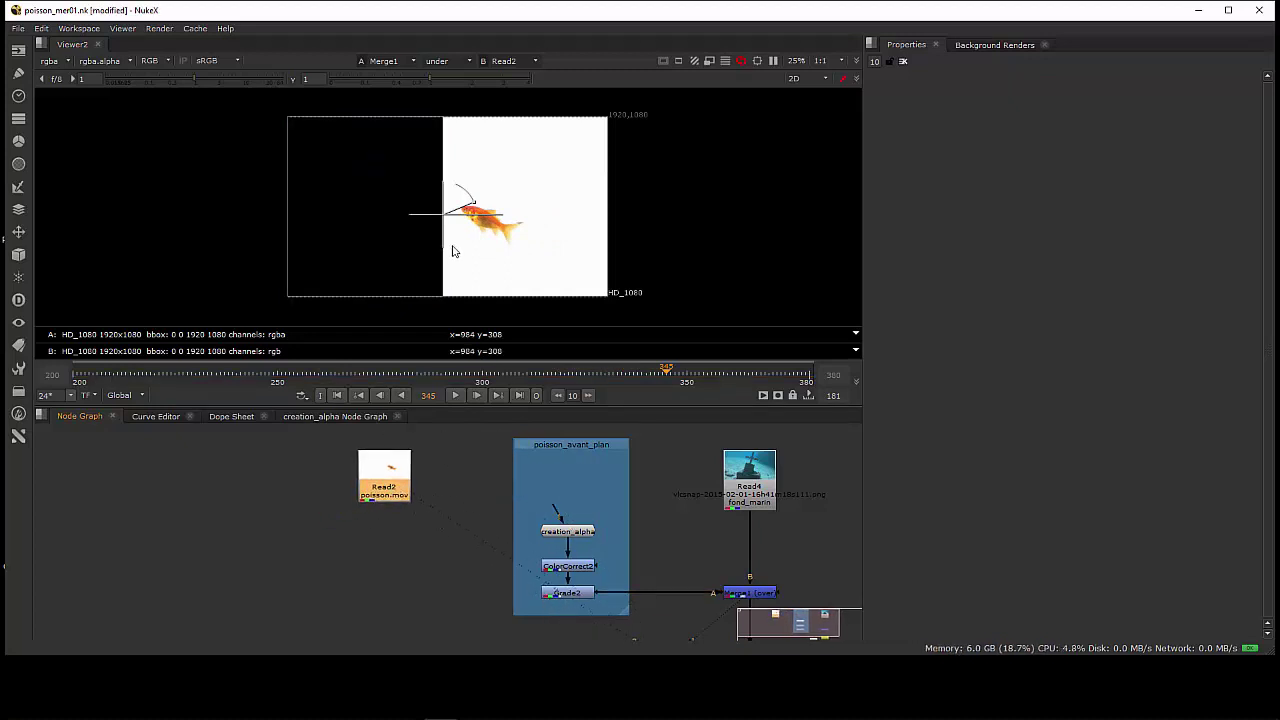
Show only the Read2 fish clip in the viewer by setting input A to Read2 and turning the under comparison off
click(436, 62)
click(393, 63)
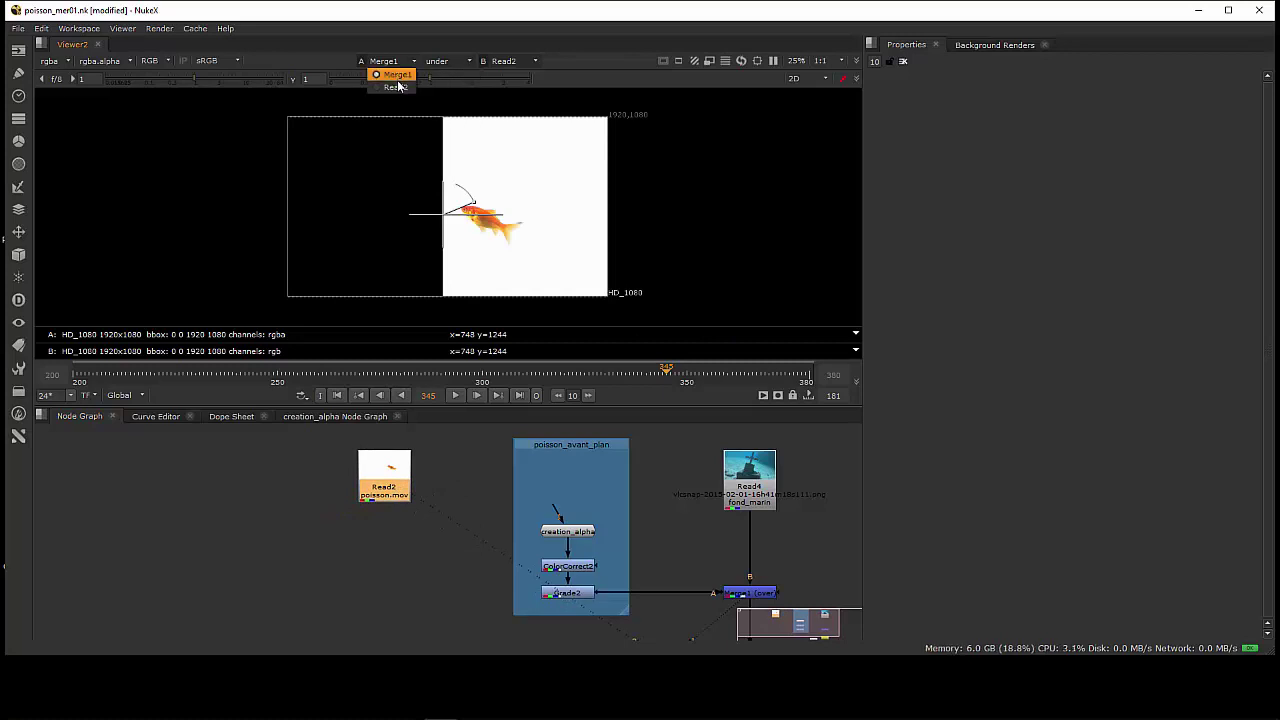
click(447, 63)
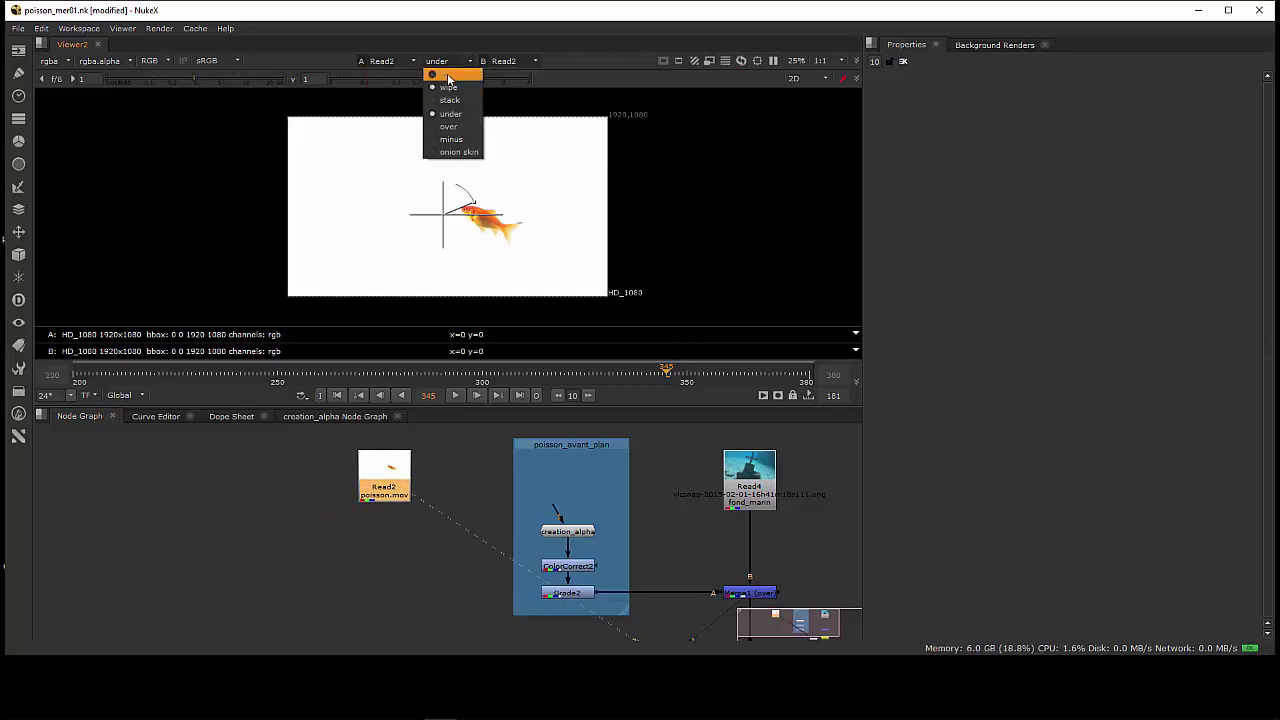
click(448, 76)
scroll(475, 303, up, 2)
scroll(477, 300, down, 1)
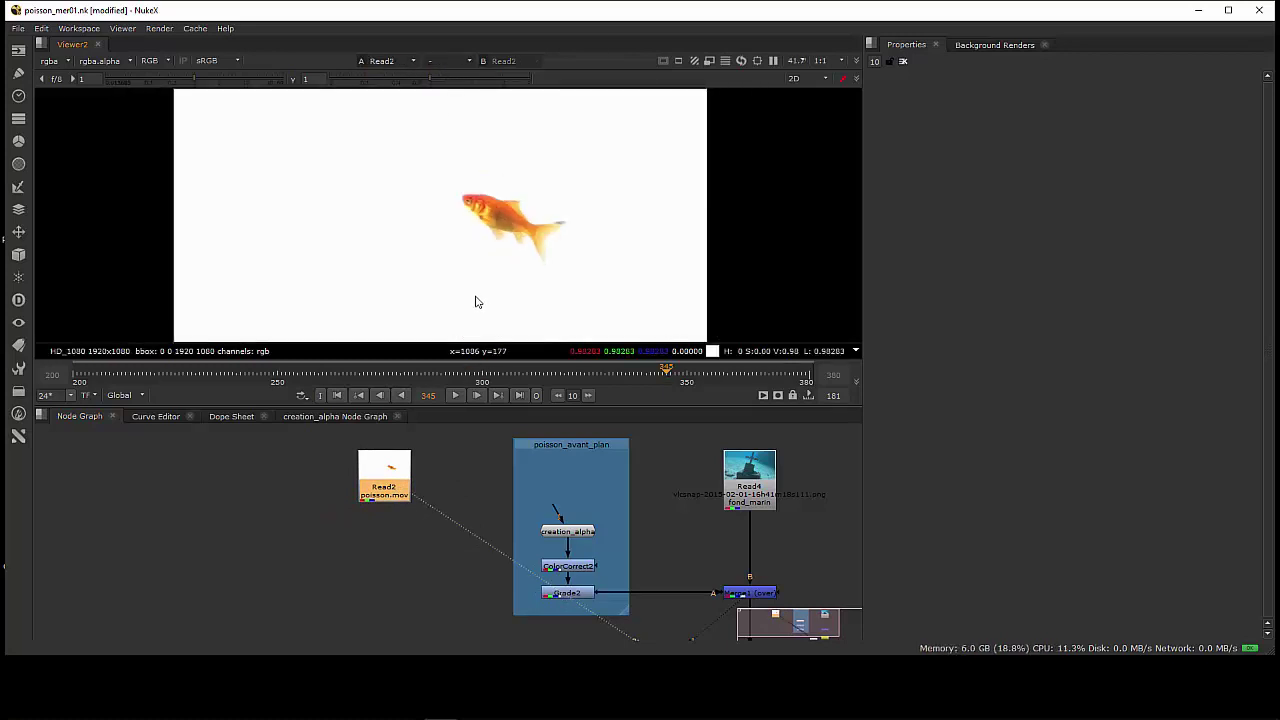
Scrub to frame 291 and check the fish clip's alpha channel before returning to RGB
mouse_move(265, 380)
mouse_down()
mouse_move(204, 370)
mouse_move(458, 383)
mouse_move(427, 395)
mouse_move(443, 356)
mouse_up()
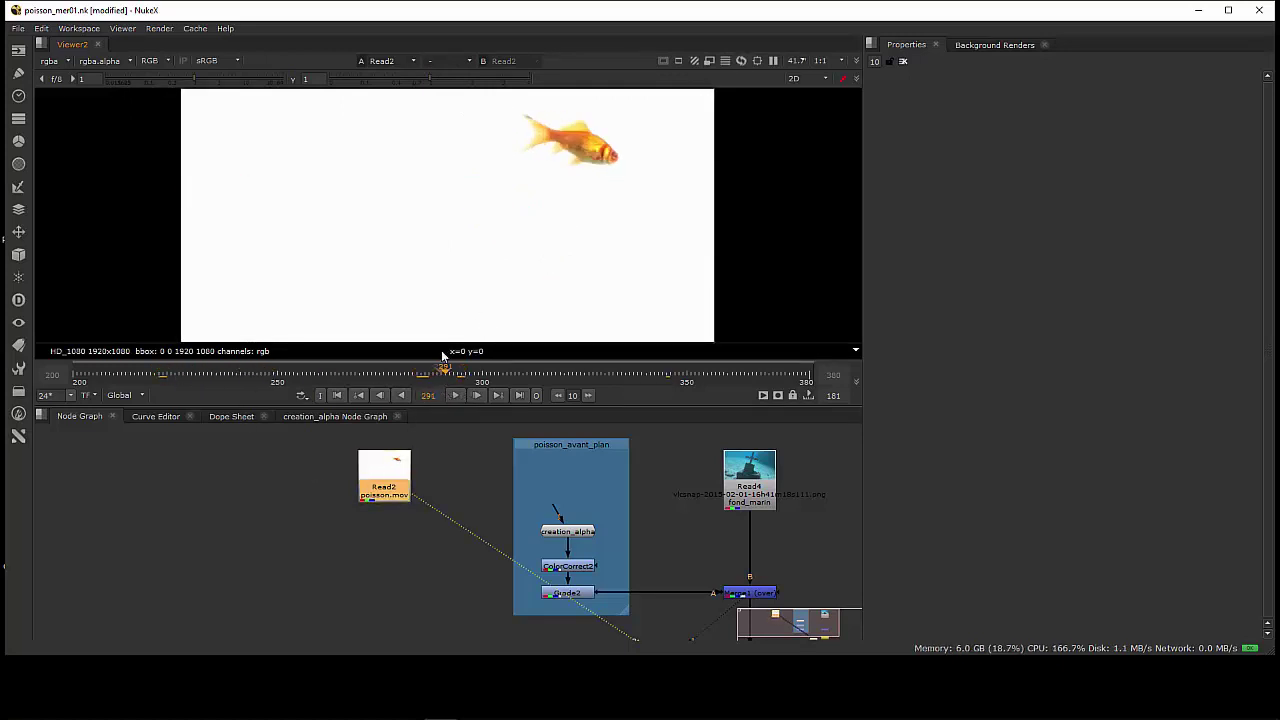
key(a)
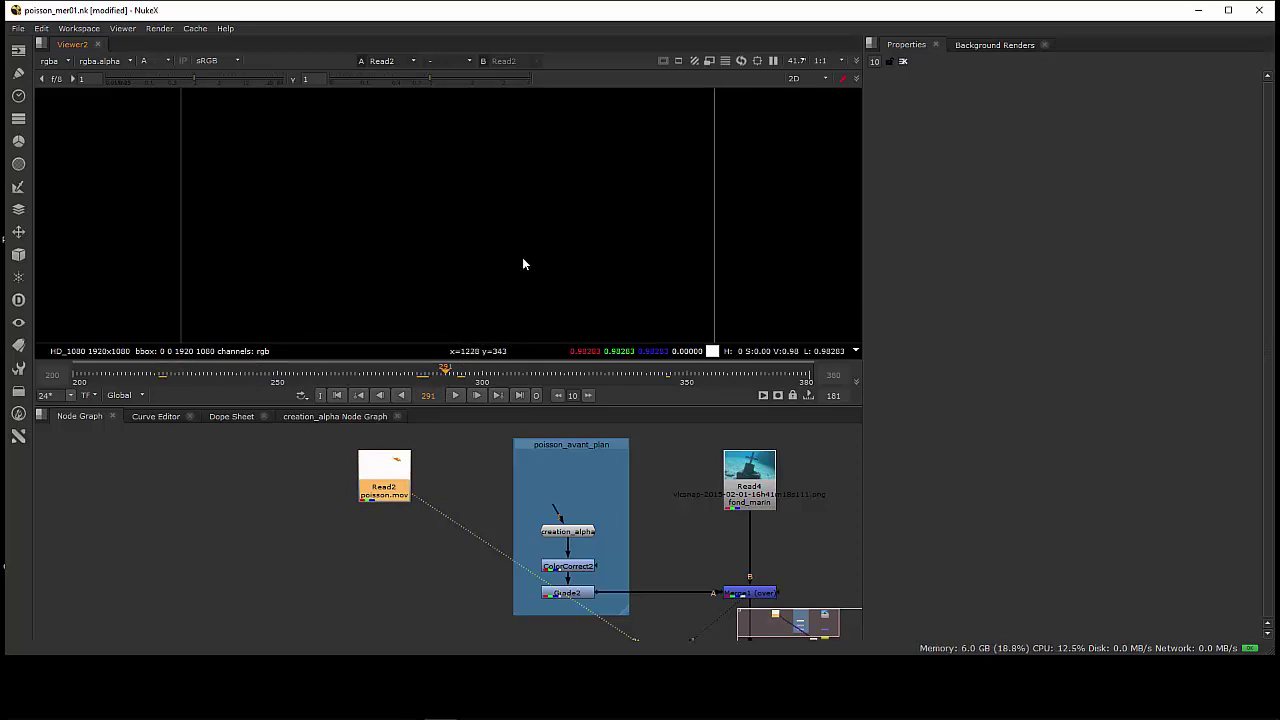
key(a)
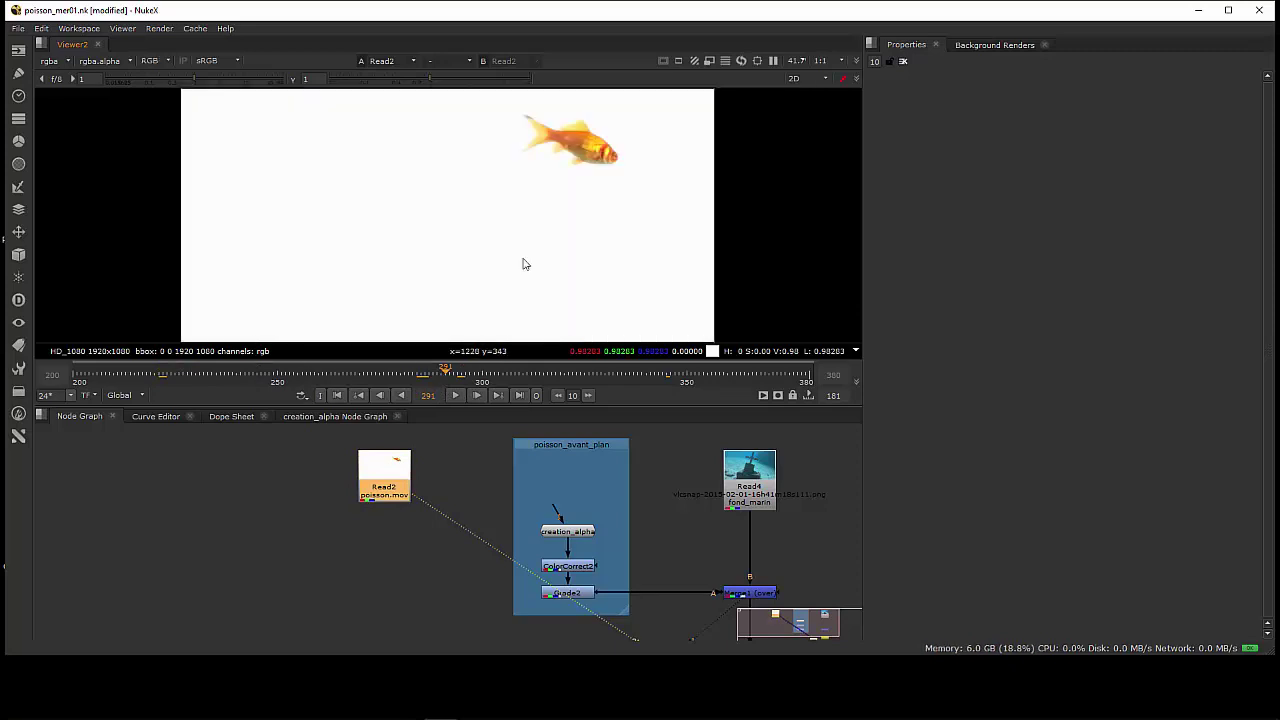
scroll(533, 281, down, 1)
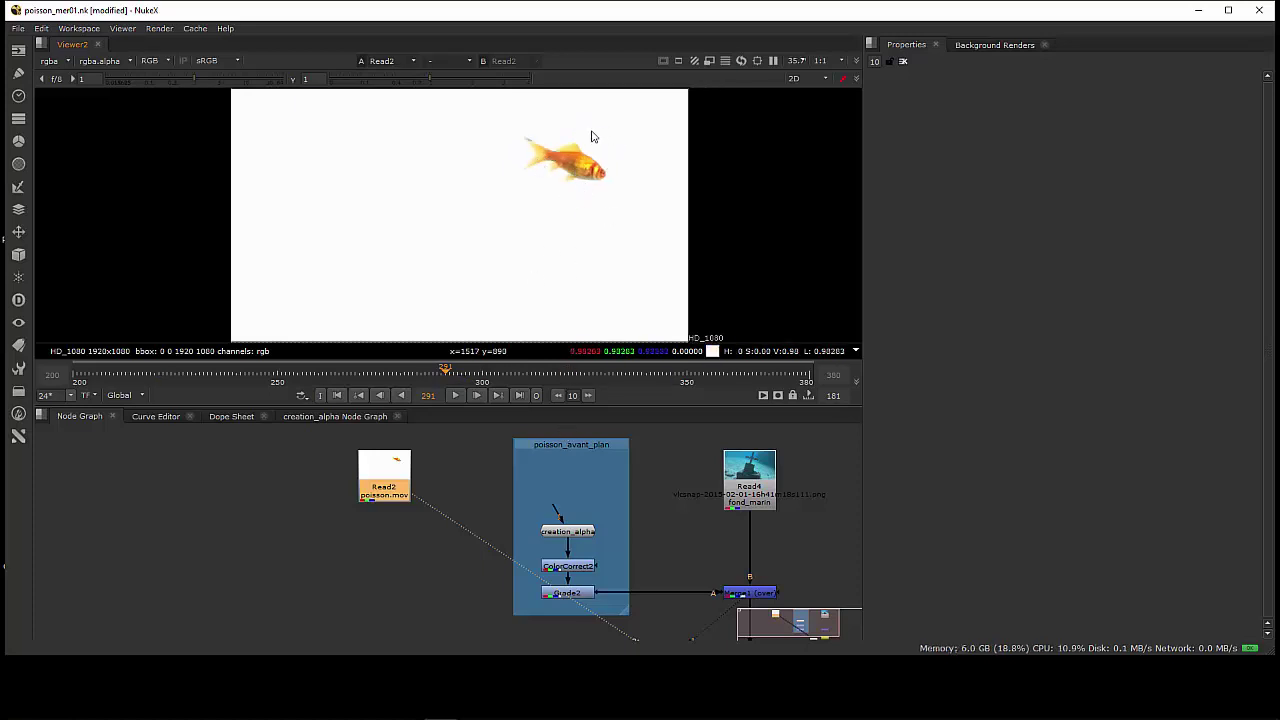
Move the poisson_avant_plan backdrop with its nodes to the right of the background branch and place Read2 beside Read4
drag(577, 456, 821, 450)
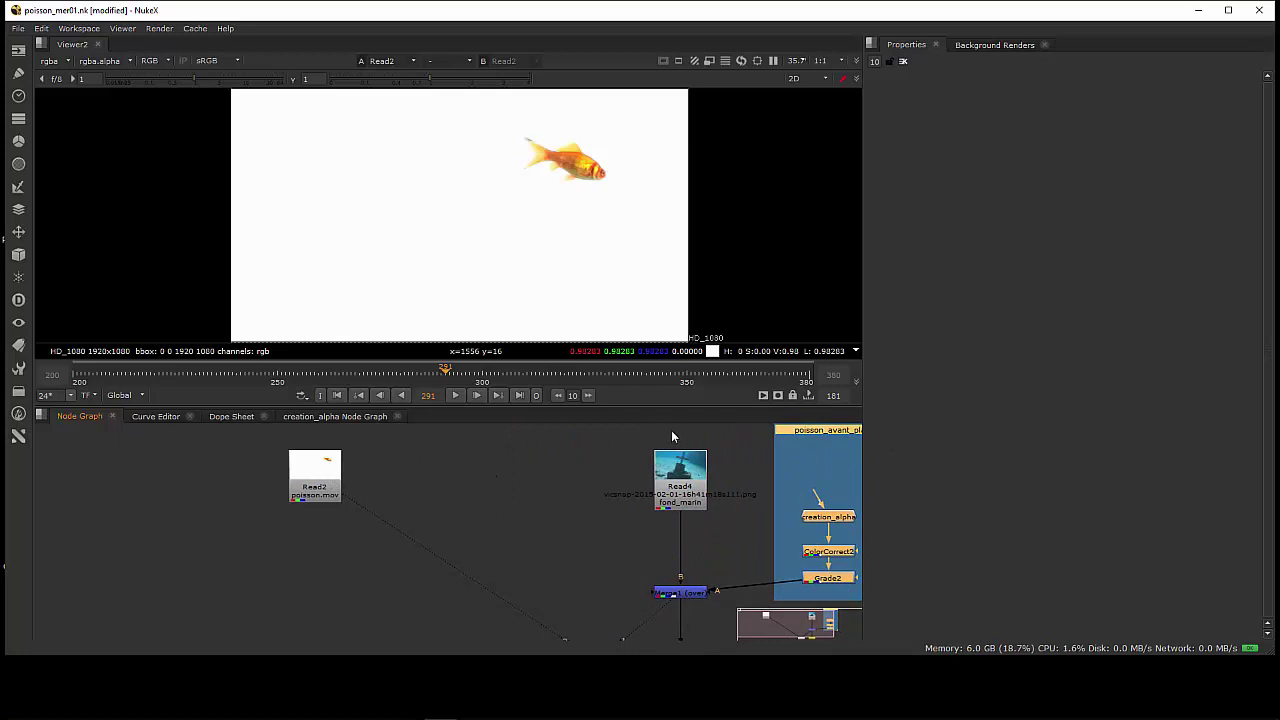
drag(315, 476, 586, 481)
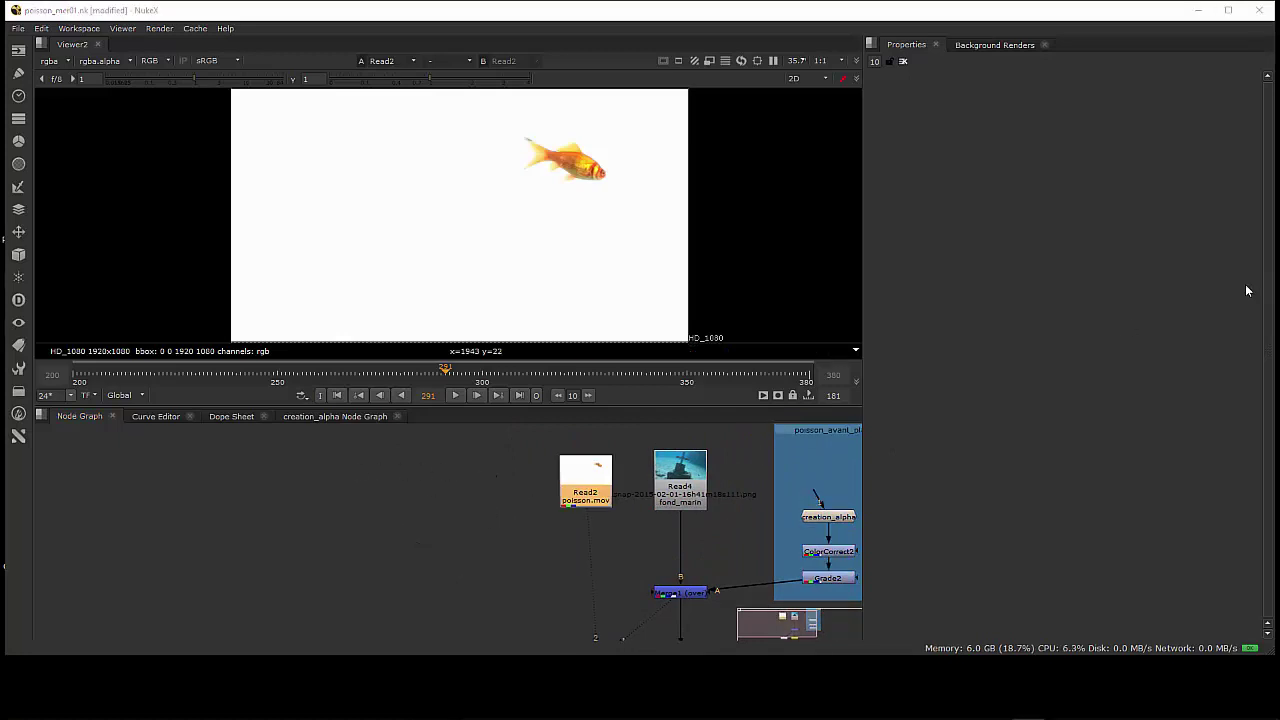
Connect Read2 directly to Merge1's A input and view Merge1 alone, removing the viewer's Read2 connection
middle_drag(648, 508, 512, 479)
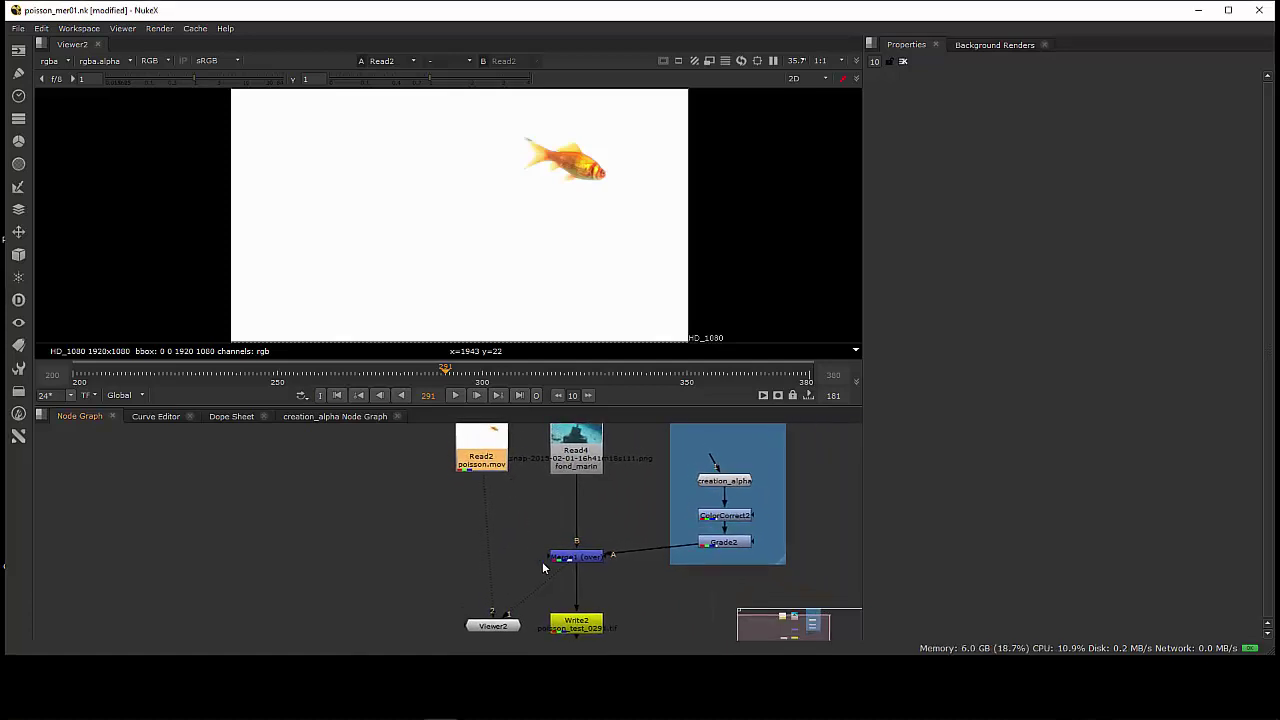
click(562, 561)
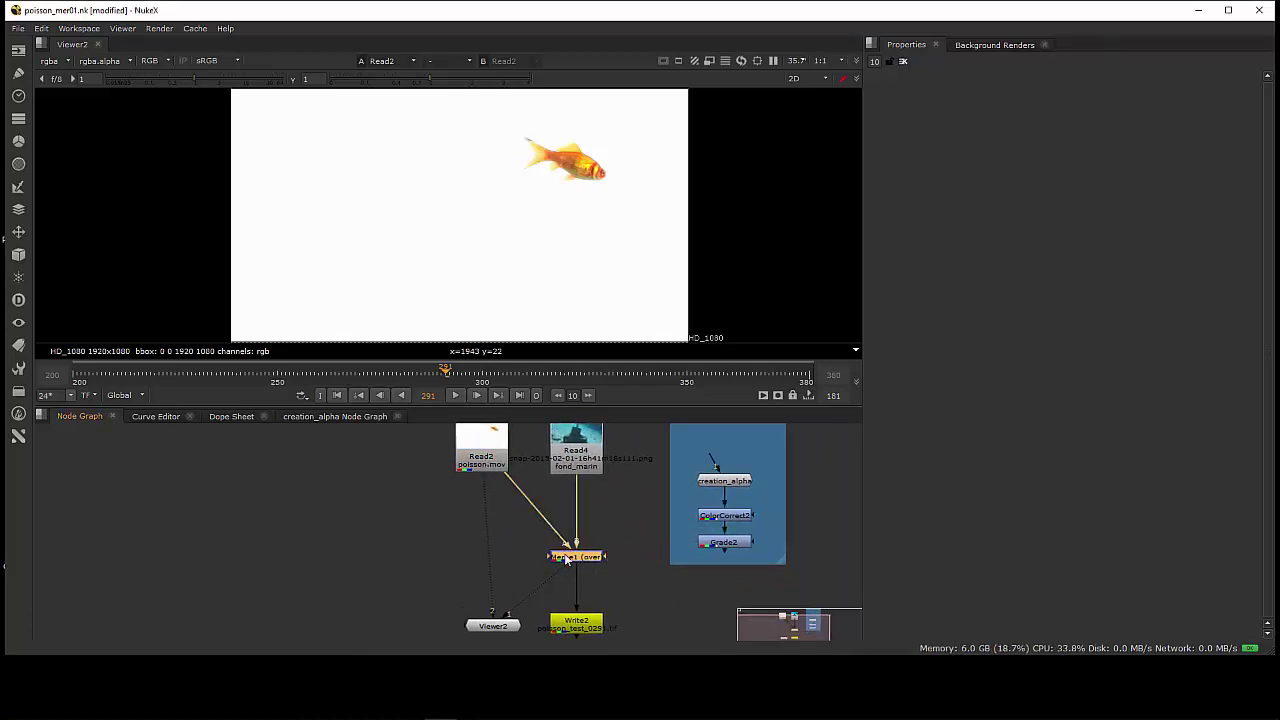
key(1)
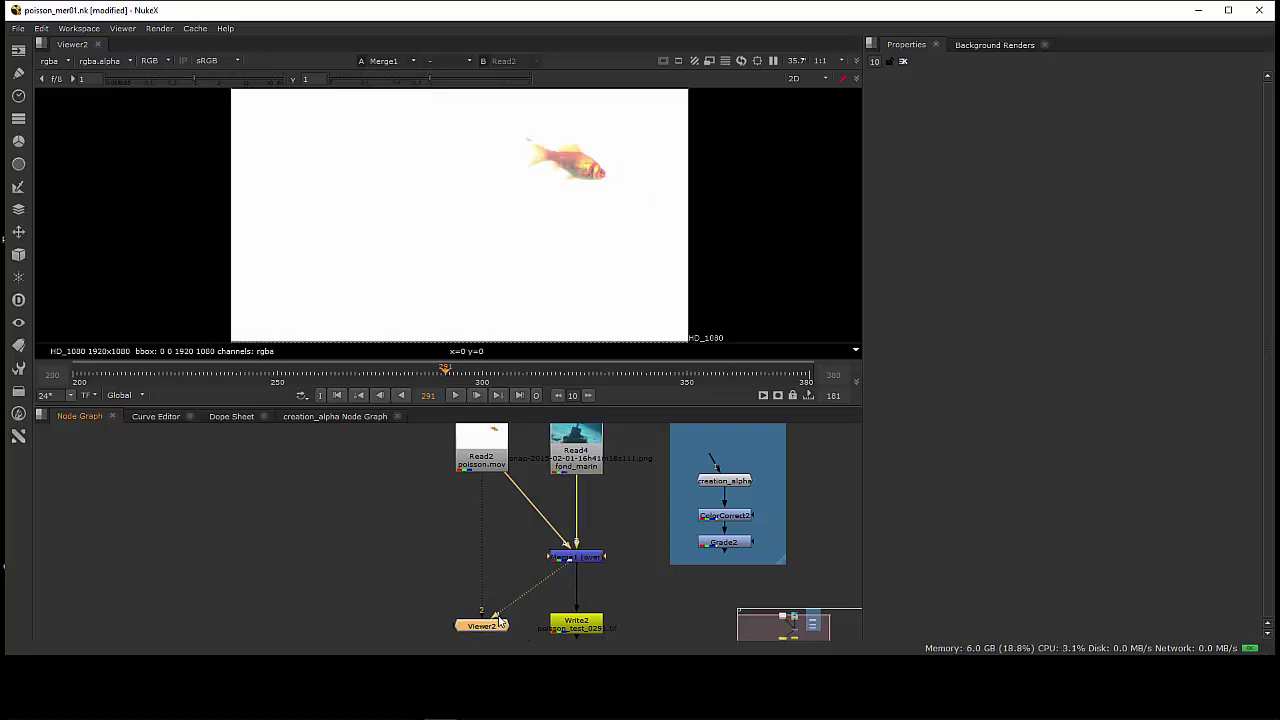
drag(503, 618, 484, 612)
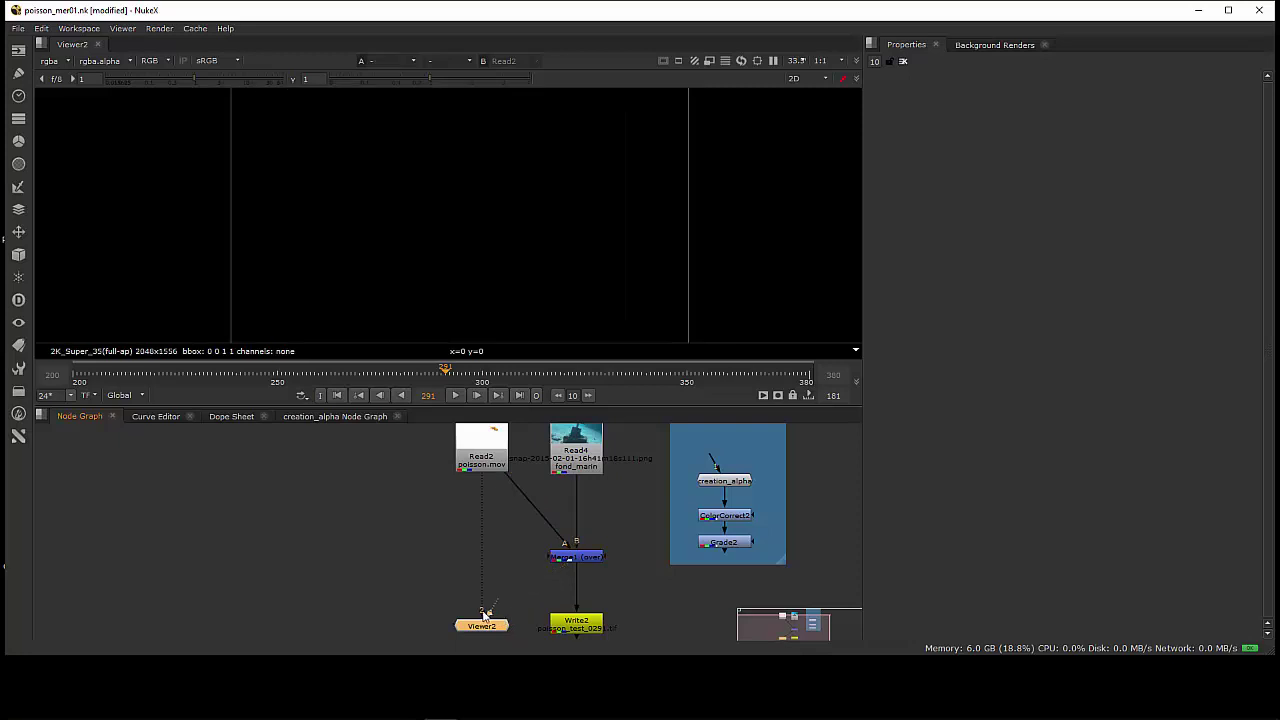
key(1)
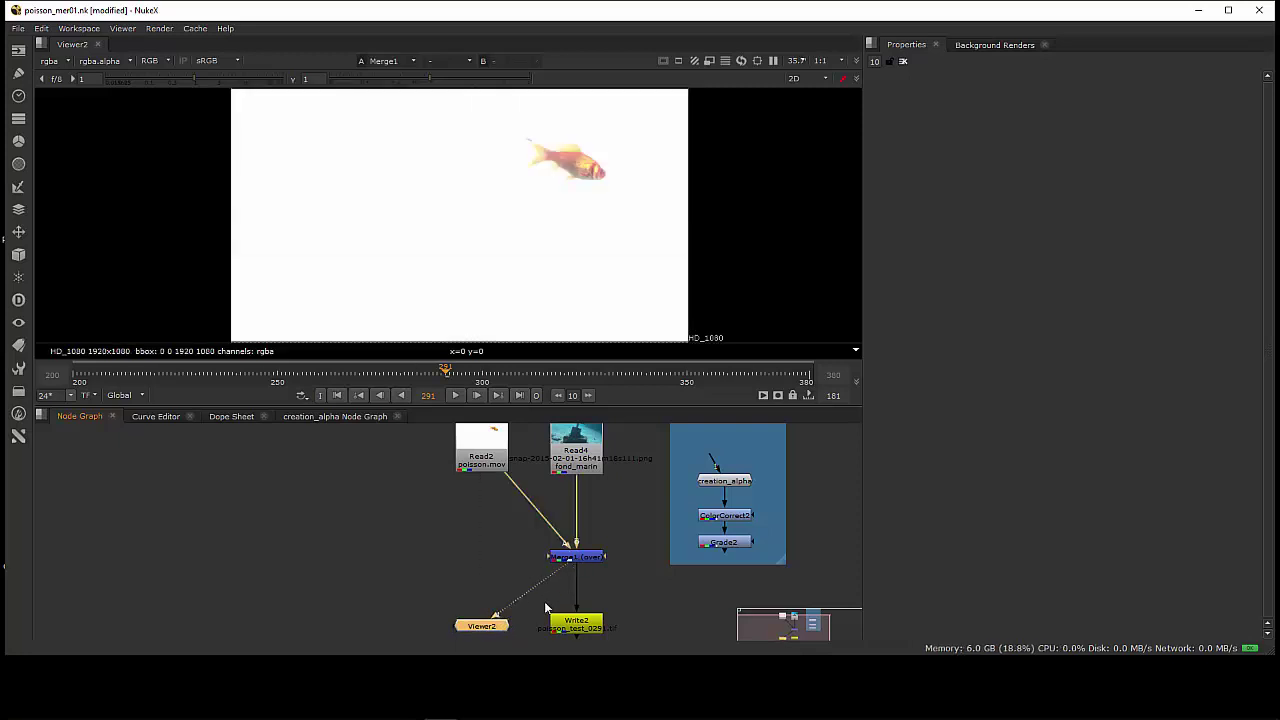
Set the operation of the Merge1 node to multiply
double_click(588, 563)
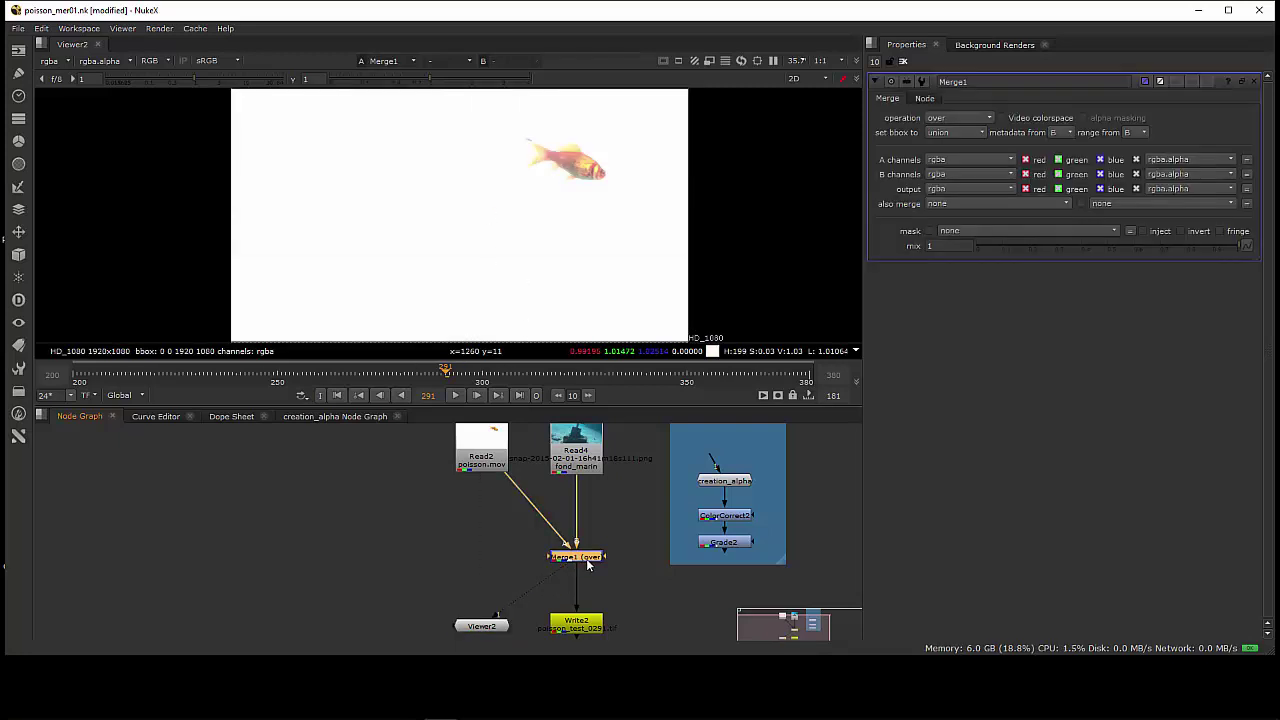
click(938, 119)
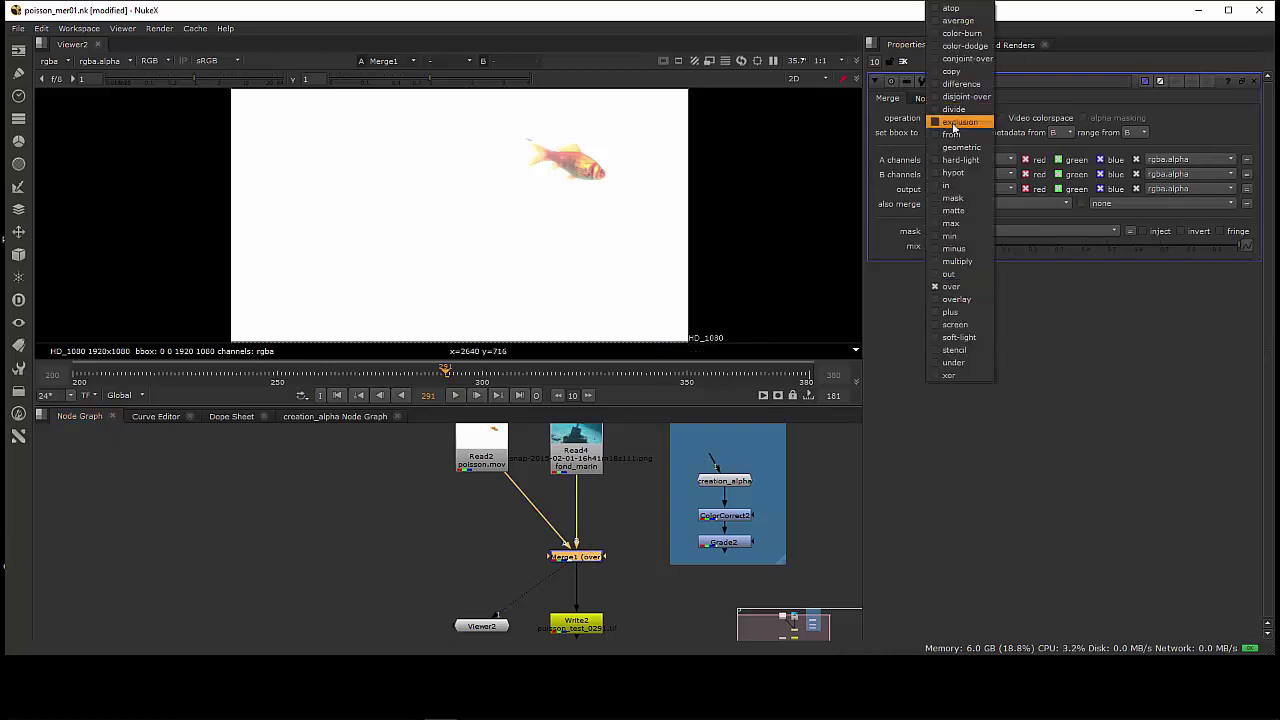
click(958, 261)
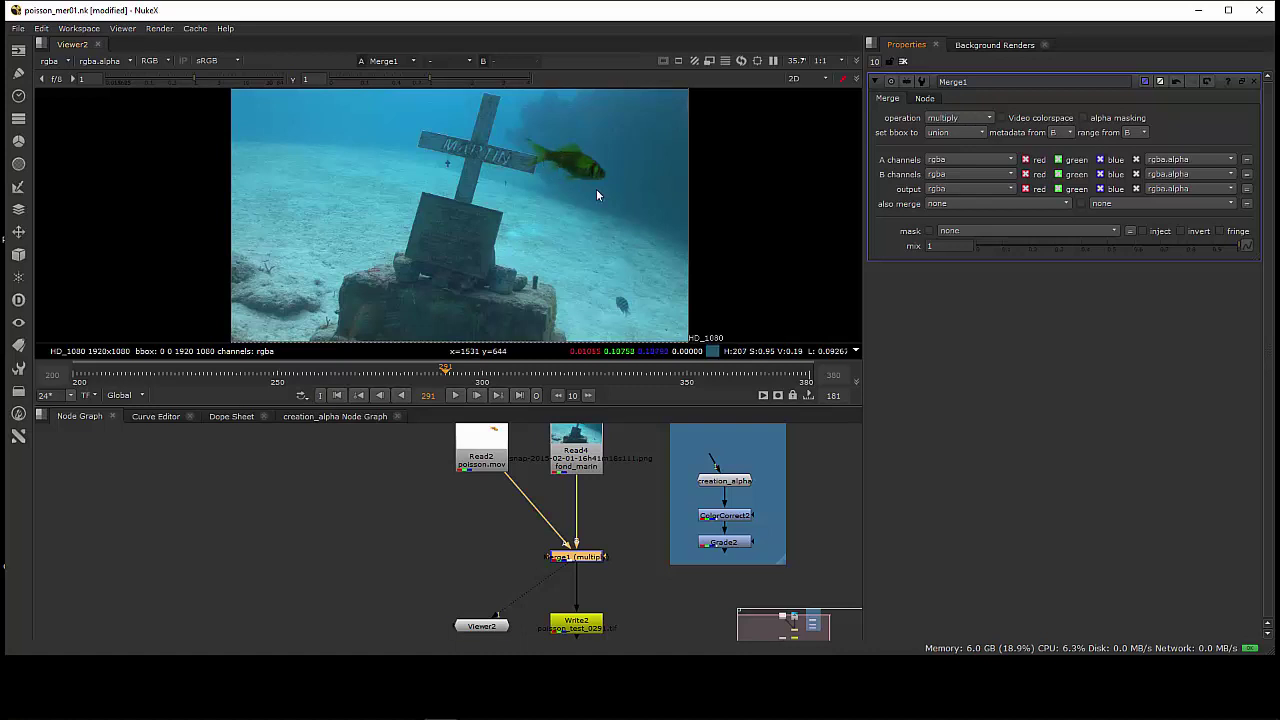
Scrub the multiplied composite back and forth up to frame 358 to examine the fish against the cross and headstone
mouse_move(582, 240)
middle_down()
mouse_move(606, 244)
mouse_move(601, 227)
middle_up()
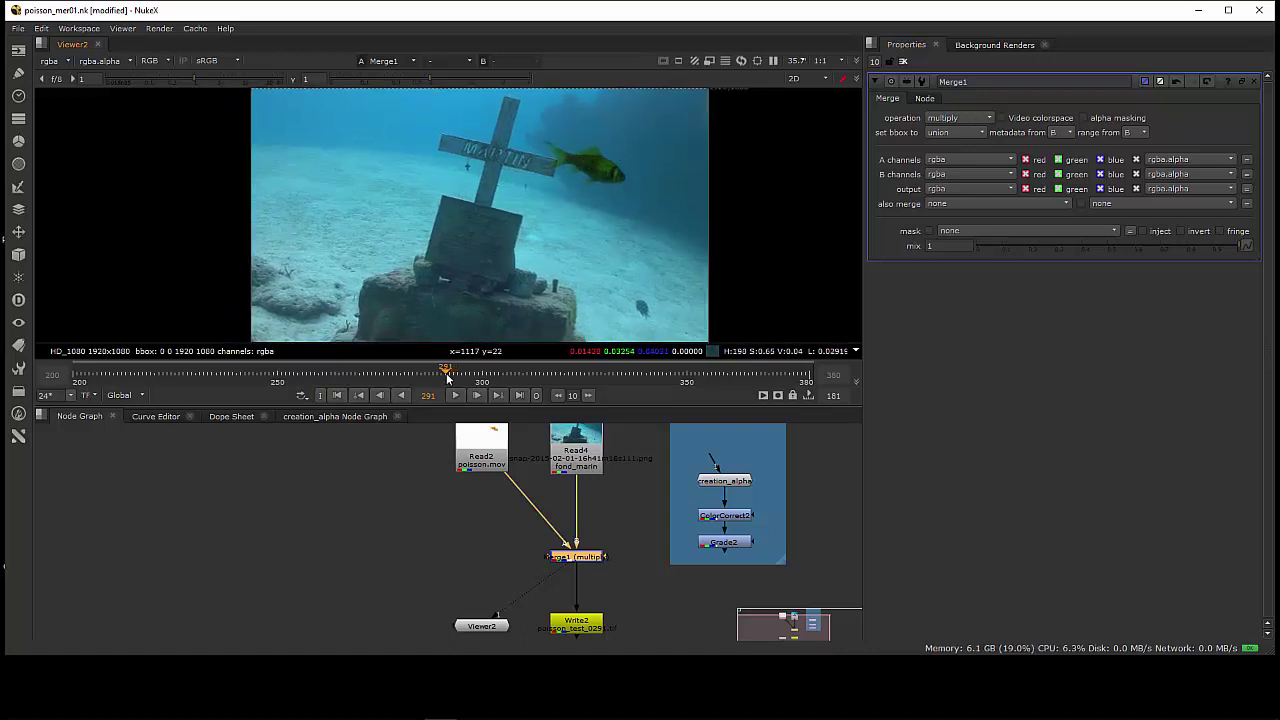
drag(447, 376, 720, 372)
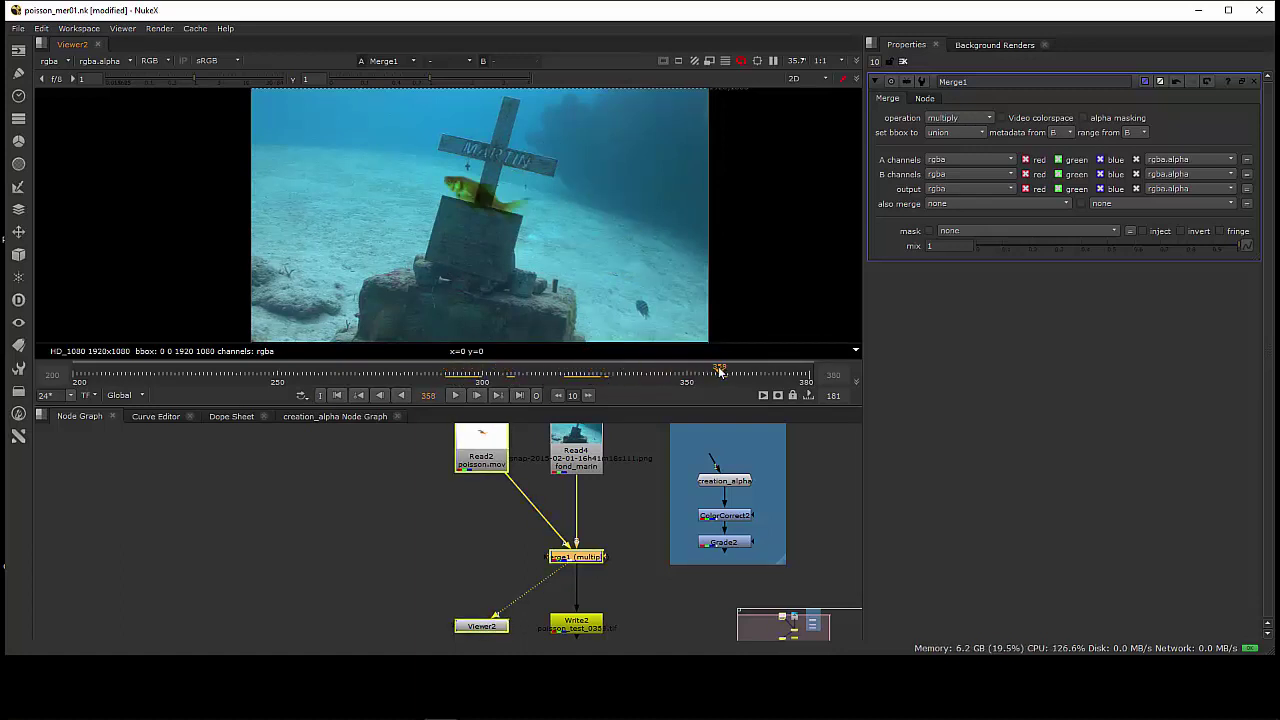
drag(528, 357, 712, 378)
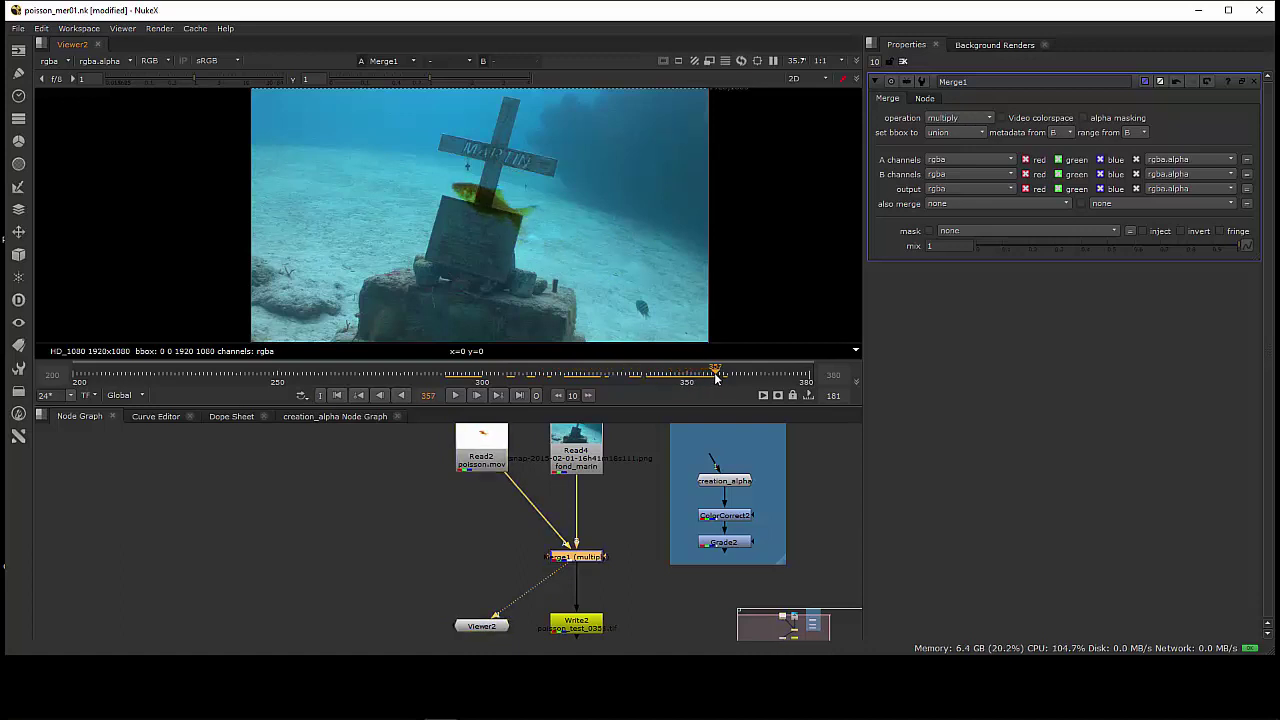
drag(410, 373, 577, 385)
drag(653, 388, 697, 393)
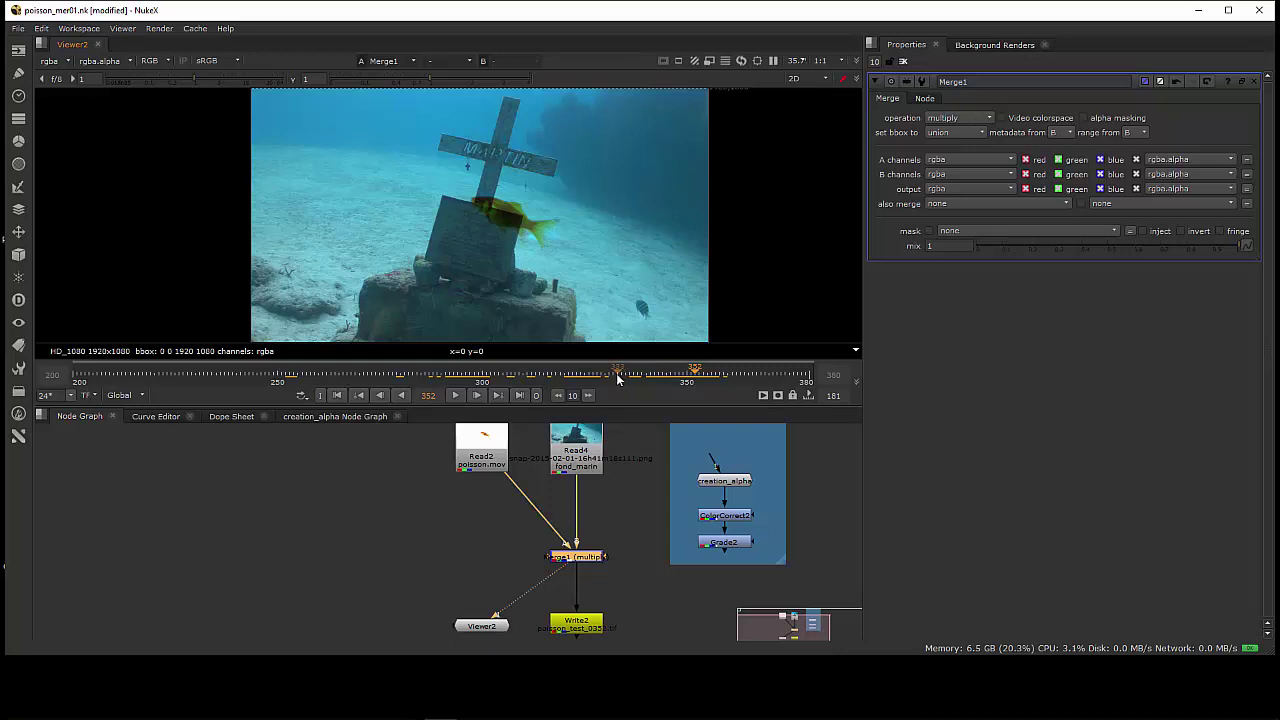
drag(617, 378, 654, 396)
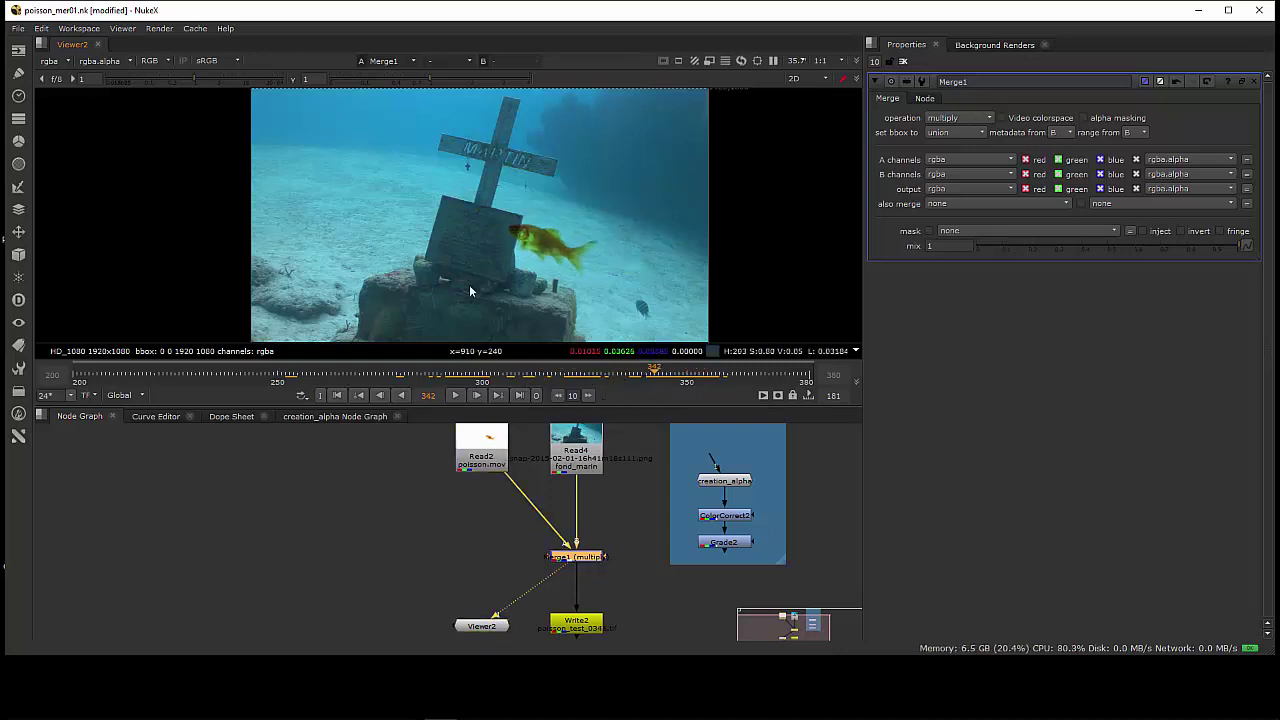
click(578, 372)
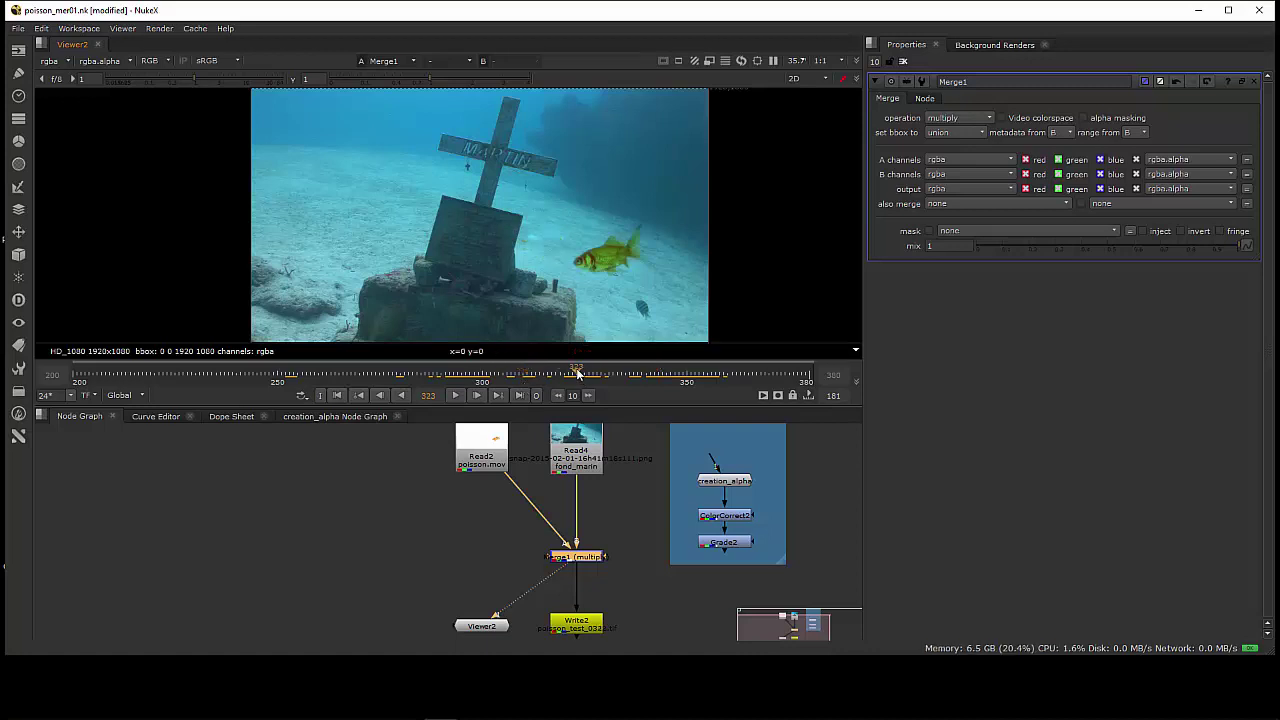
drag(578, 372, 722, 390)
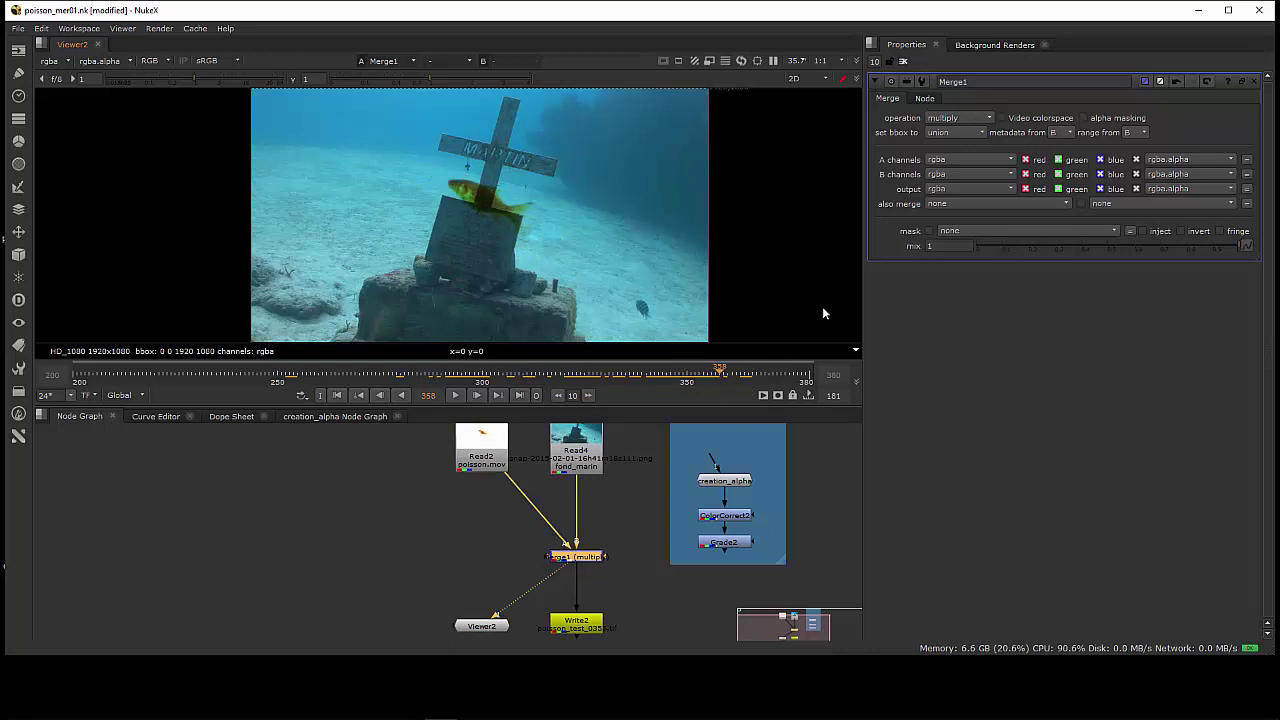
Set Merge1's operation to over and scrub to frame 354 to examine the raw clip over the background
click(958, 118)
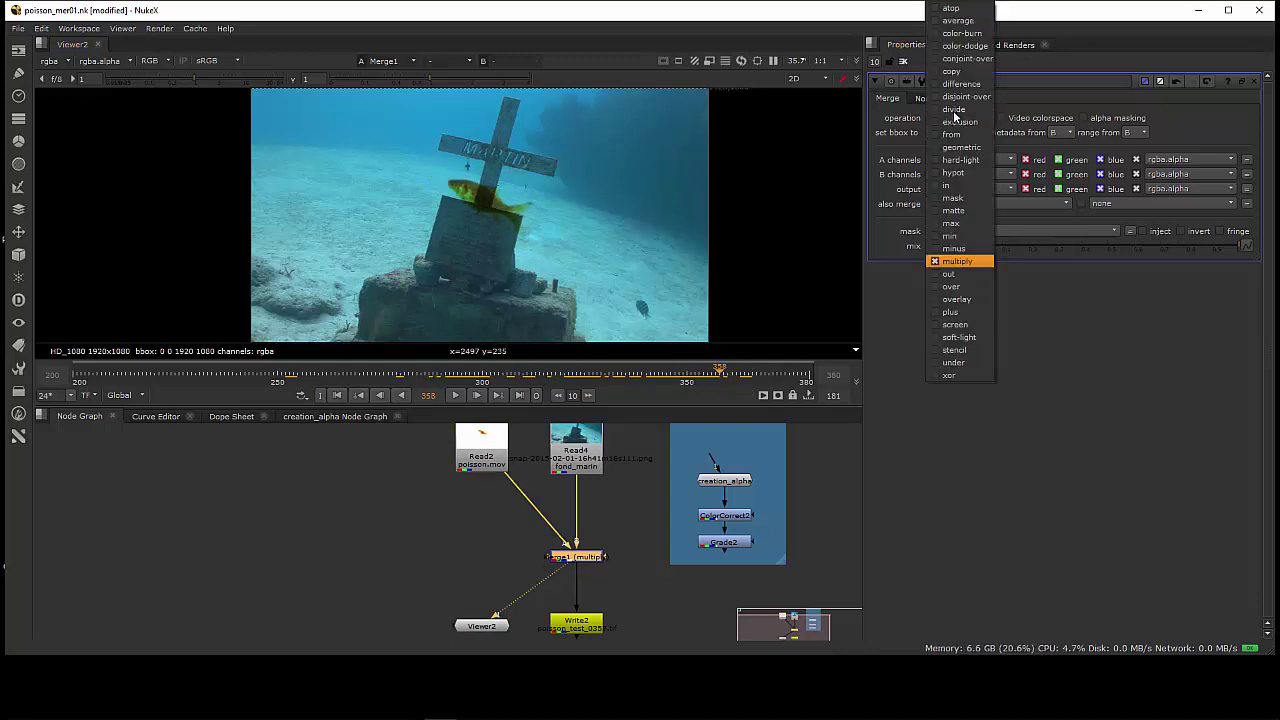
click(950, 286)
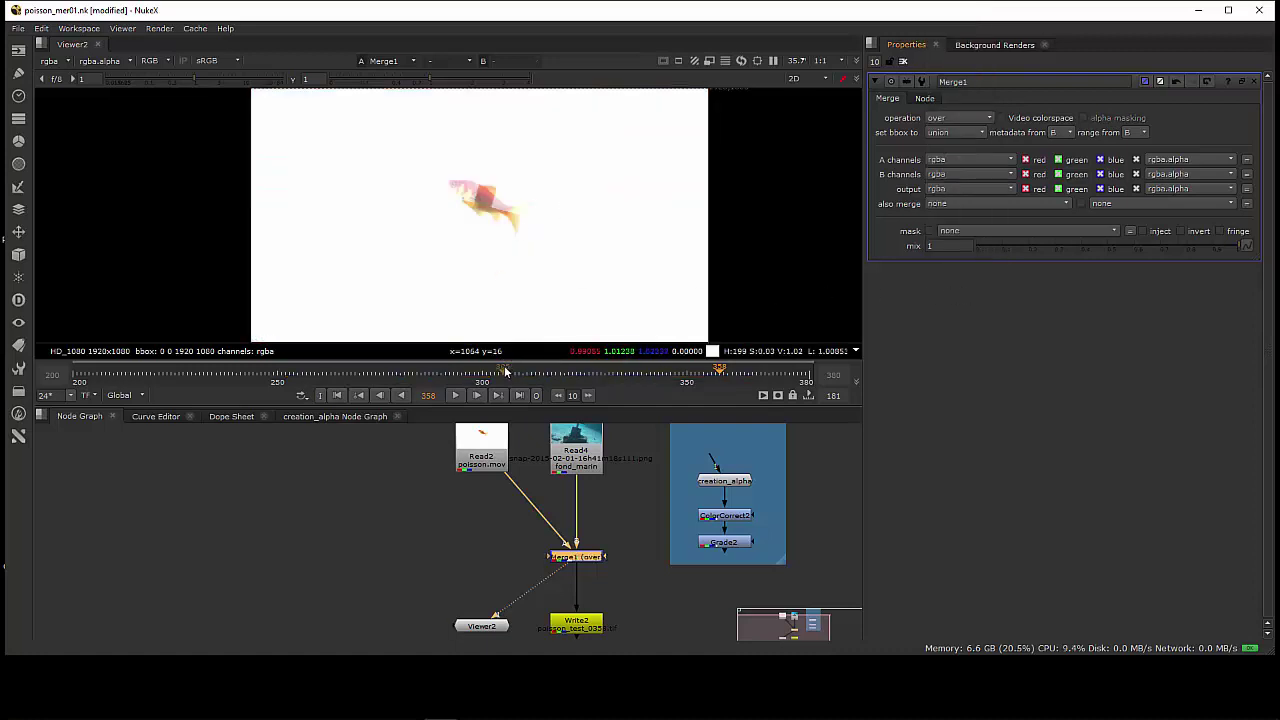
drag(438, 370, 705, 383)
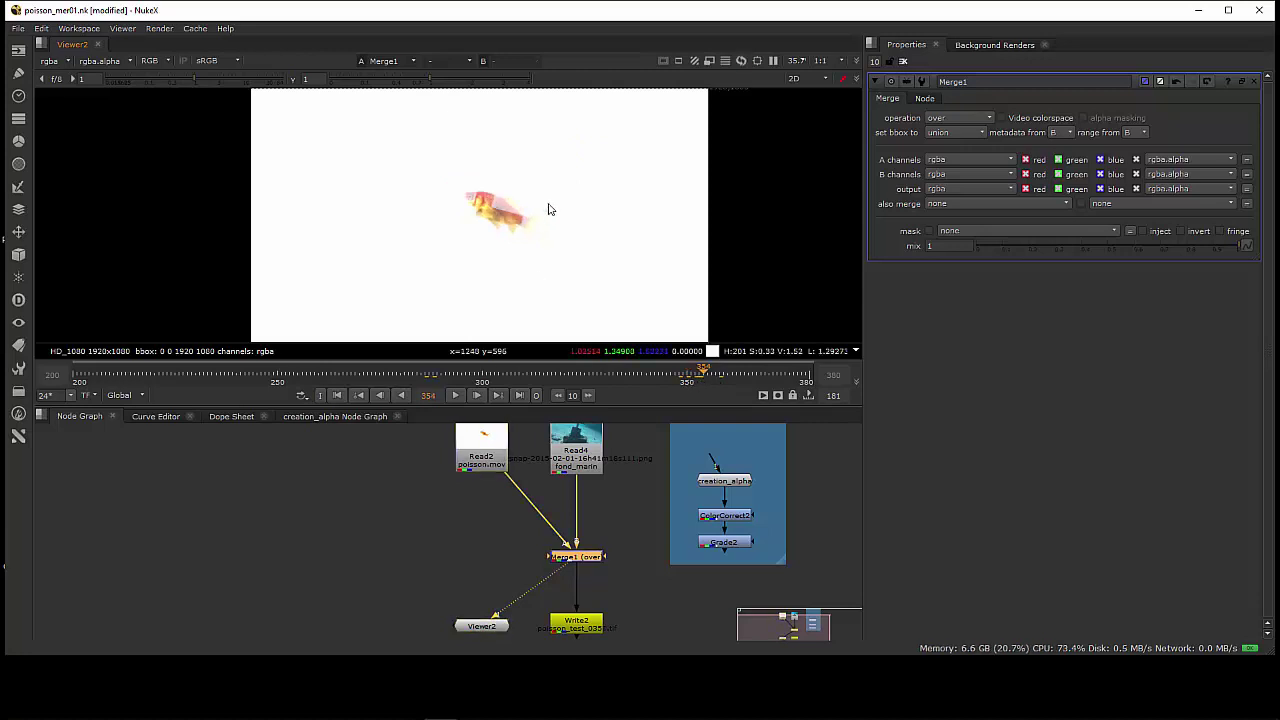
Disconnect Read2 from Merge1's A input and place it with free space to the left of Read4
middle_drag(471, 500, 398, 500)
click(435, 468)
drag(507, 504, 506, 489)
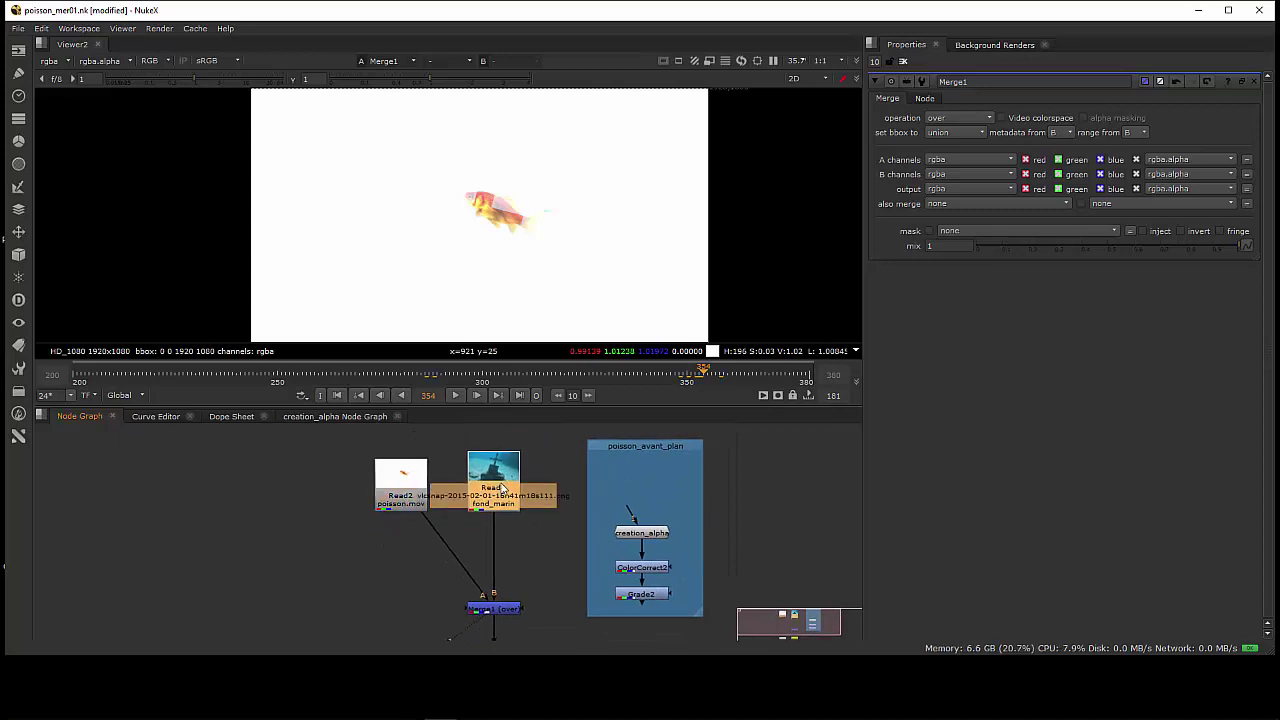
drag(410, 504, 338, 507)
drag(480, 600, 359, 585)
drag(325, 496, 318, 493)
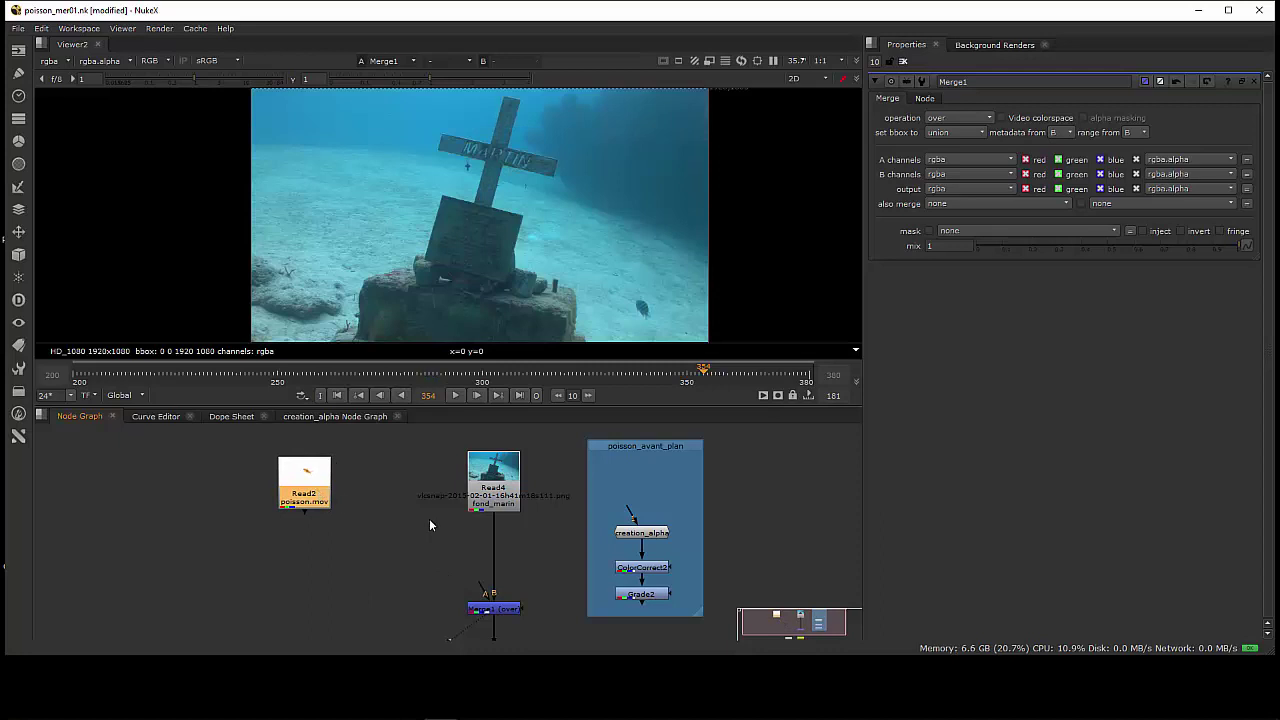
middle_drag(430, 520, 537, 523)
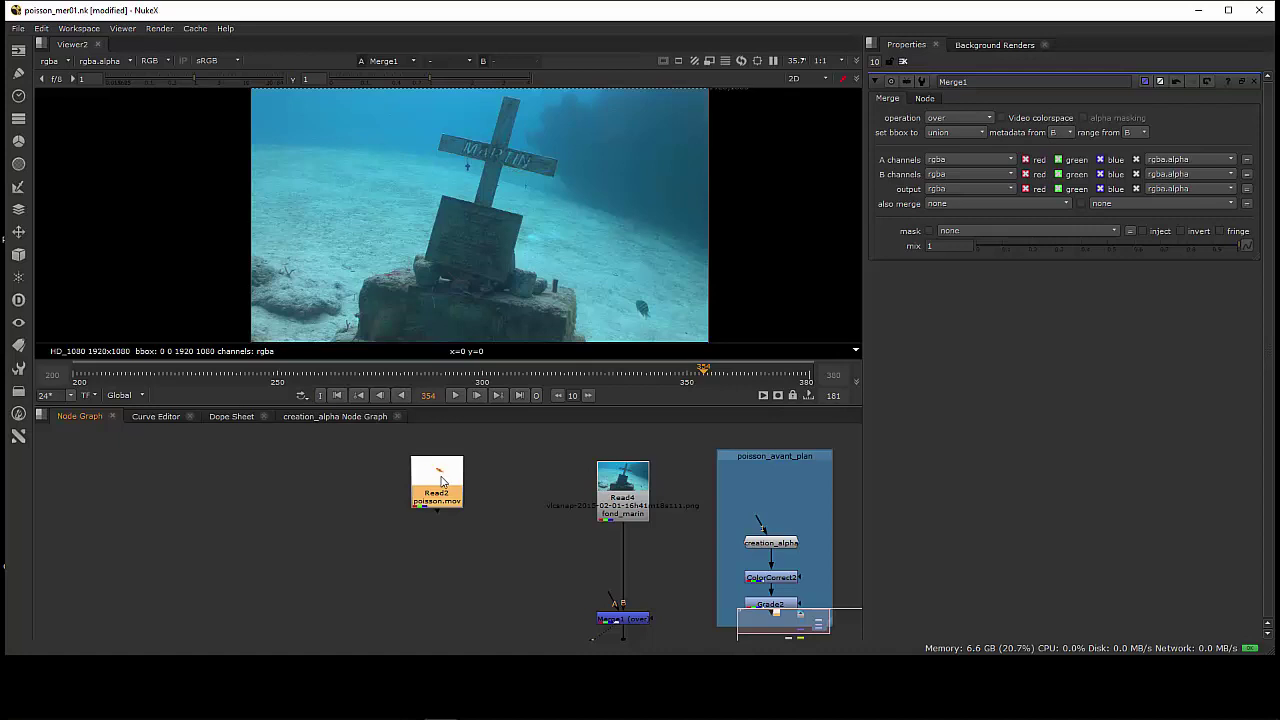
drag(445, 485, 475, 489)
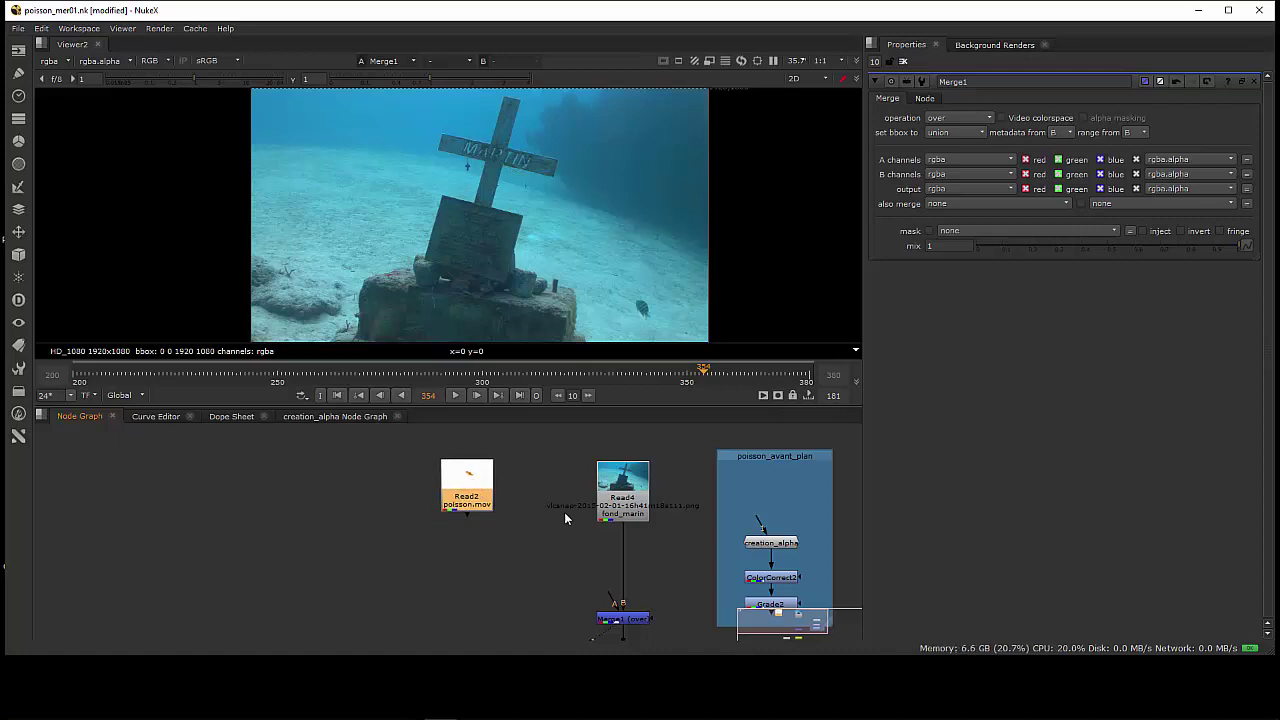
middle_drag(564, 512, 524, 502)
drag(441, 477, 445, 483)
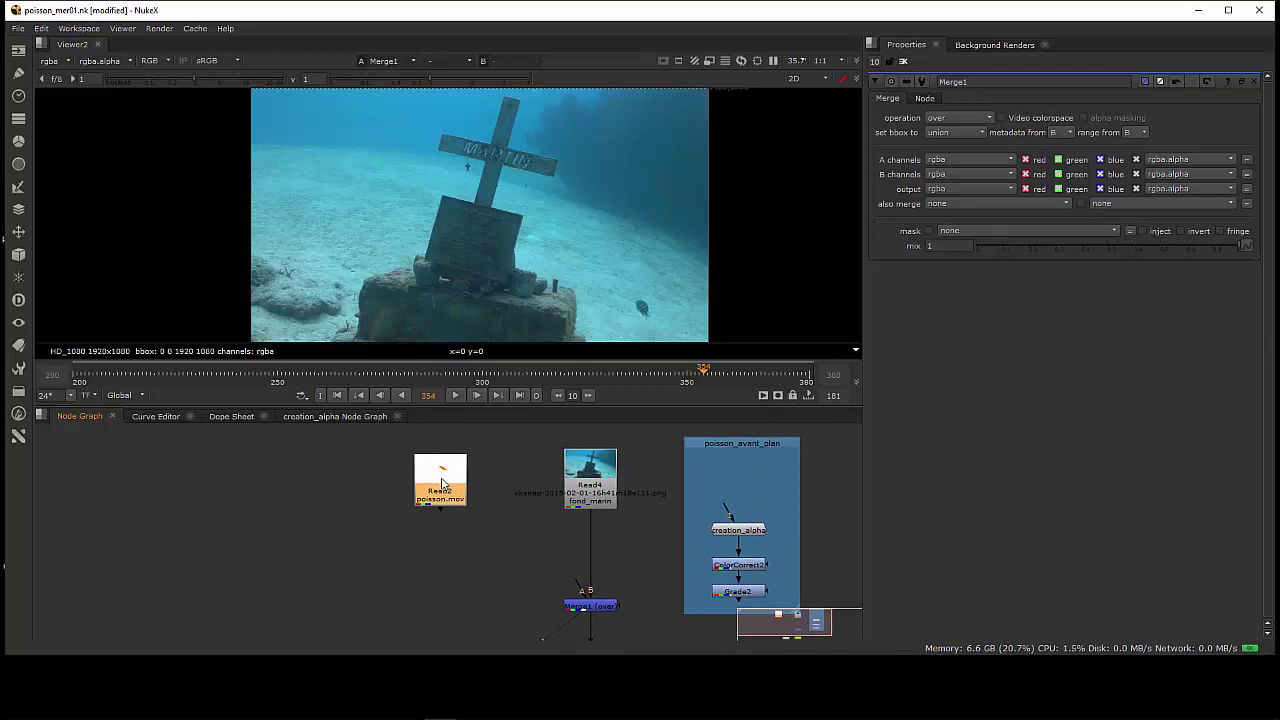
drag(442, 483, 441, 479)
View Read2 directly and check its alpha channel before returning to RGB
key(1)
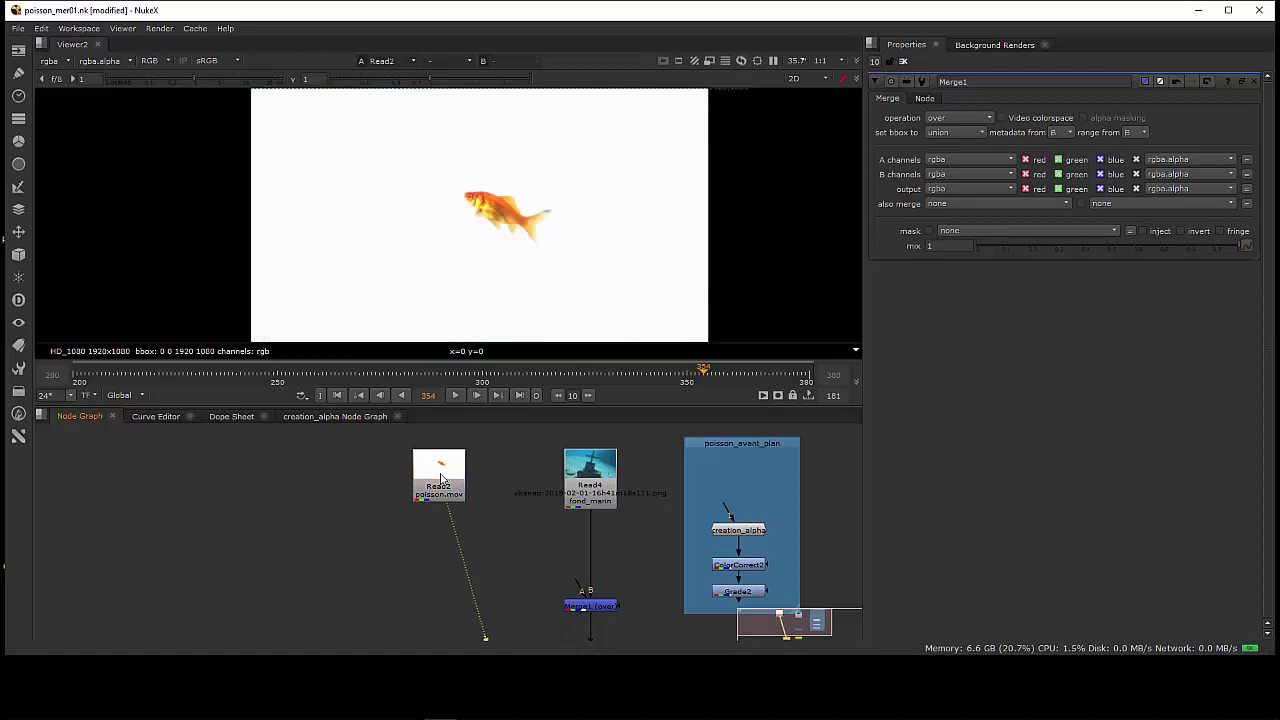
click(474, 505)
mouse_move(503, 559)
middle_down()
mouse_move(484, 507)
mouse_move(503, 575)
middle_up()
mouse_move(452, 482)
mouse_down()
mouse_move(447, 503)
mouse_move(459, 476)
mouse_up()
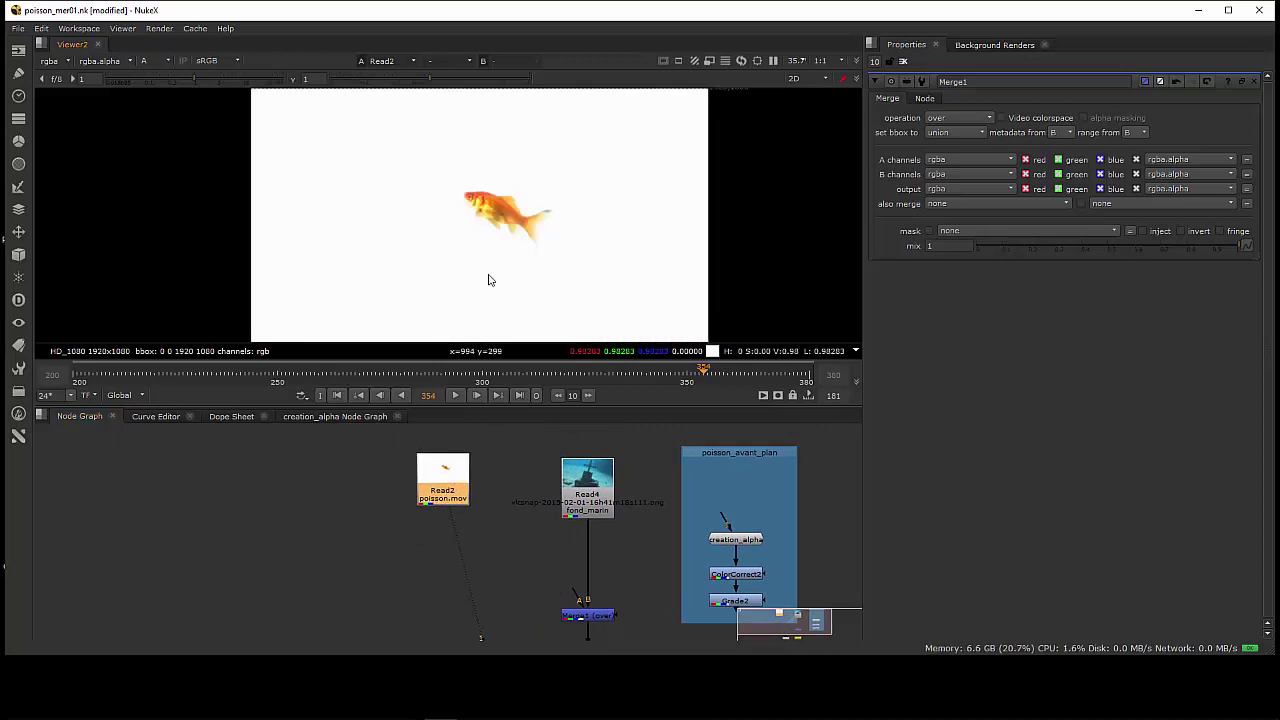
drag(458, 480, 460, 477)
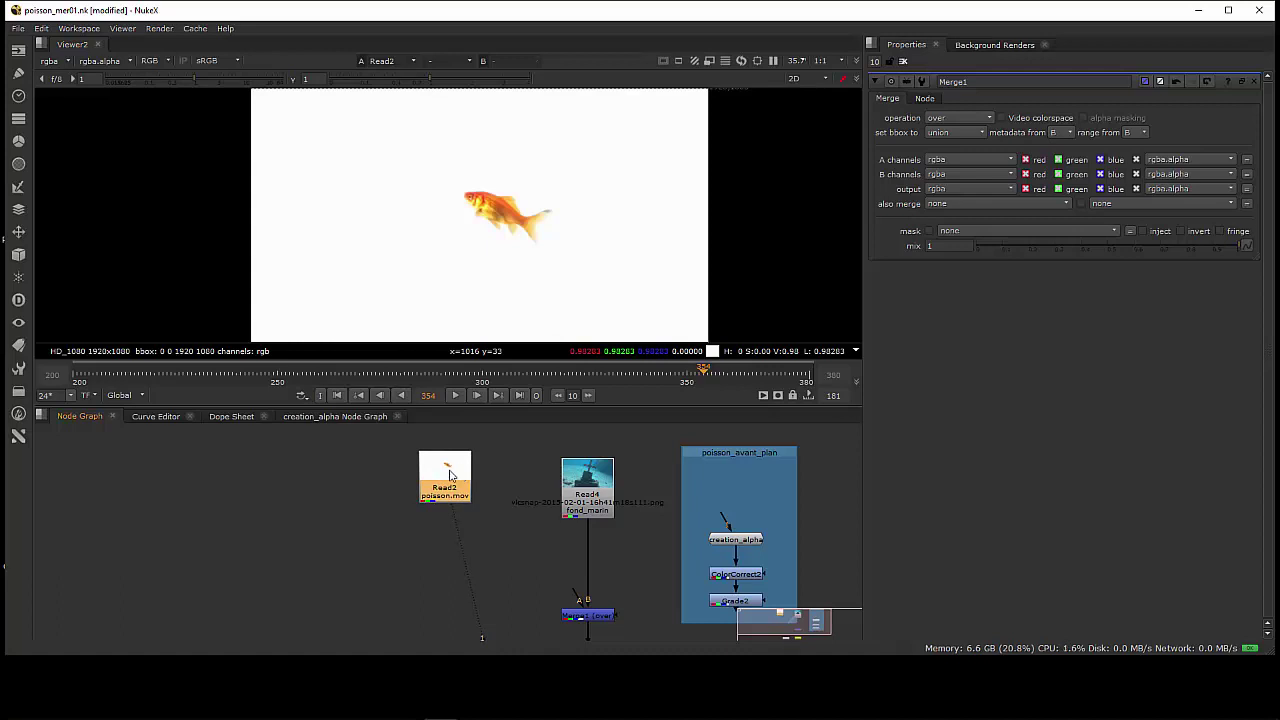
Add a Shuffle node after Read2 and place it a little below the clip
click(20, 119)
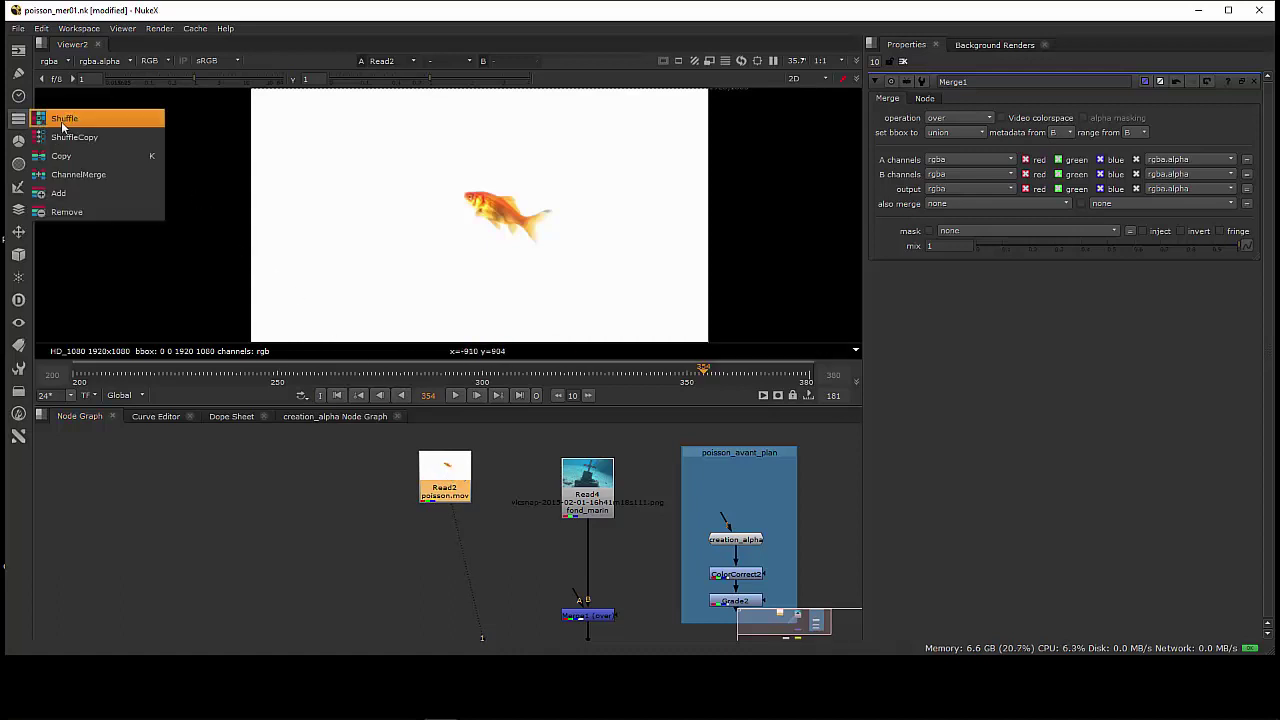
click(65, 120)
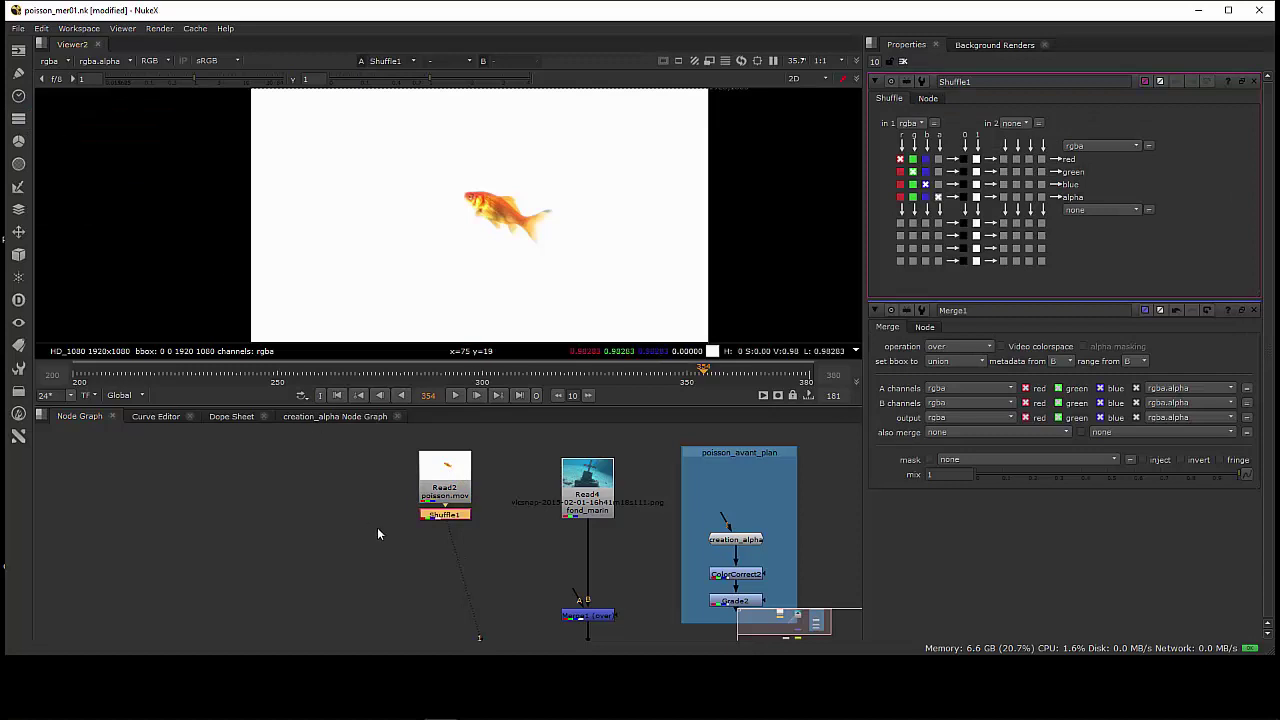
drag(458, 518, 458, 548)
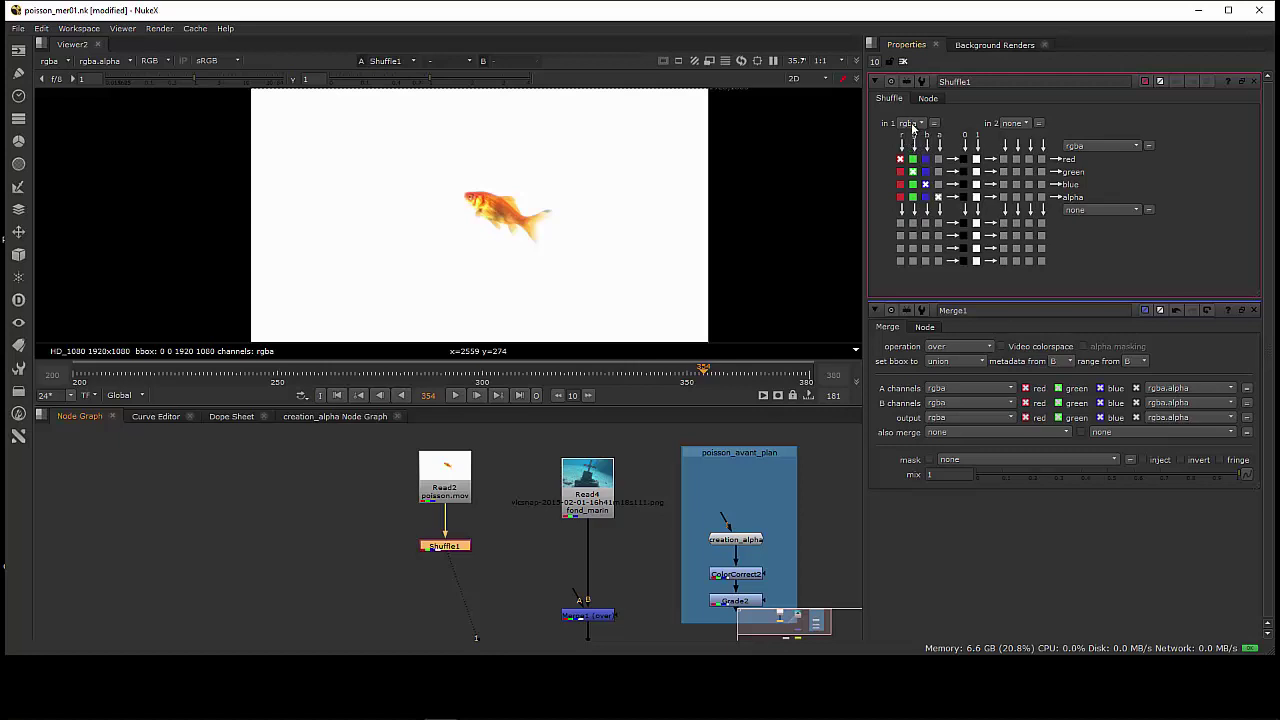
Route the blue input channel into Shuffle1's alpha output and display the alpha channel
click(938, 197)
click(939, 197)
click(926, 198)
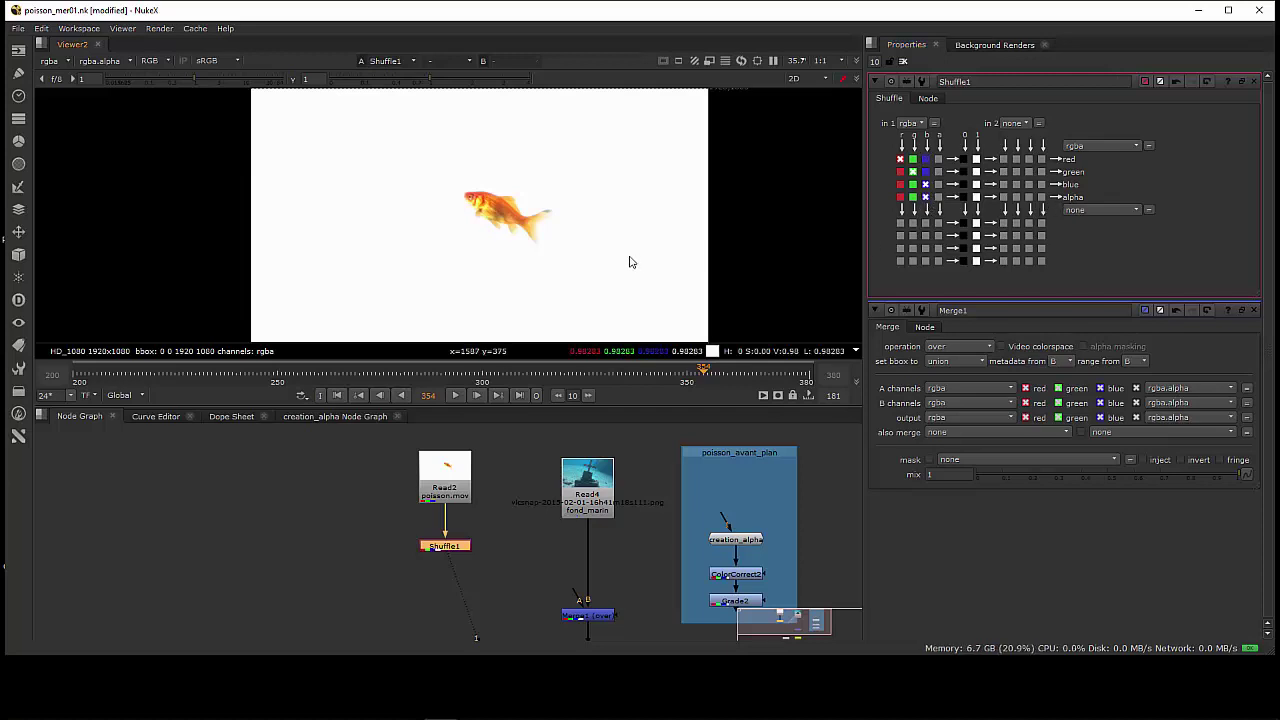
key(a)
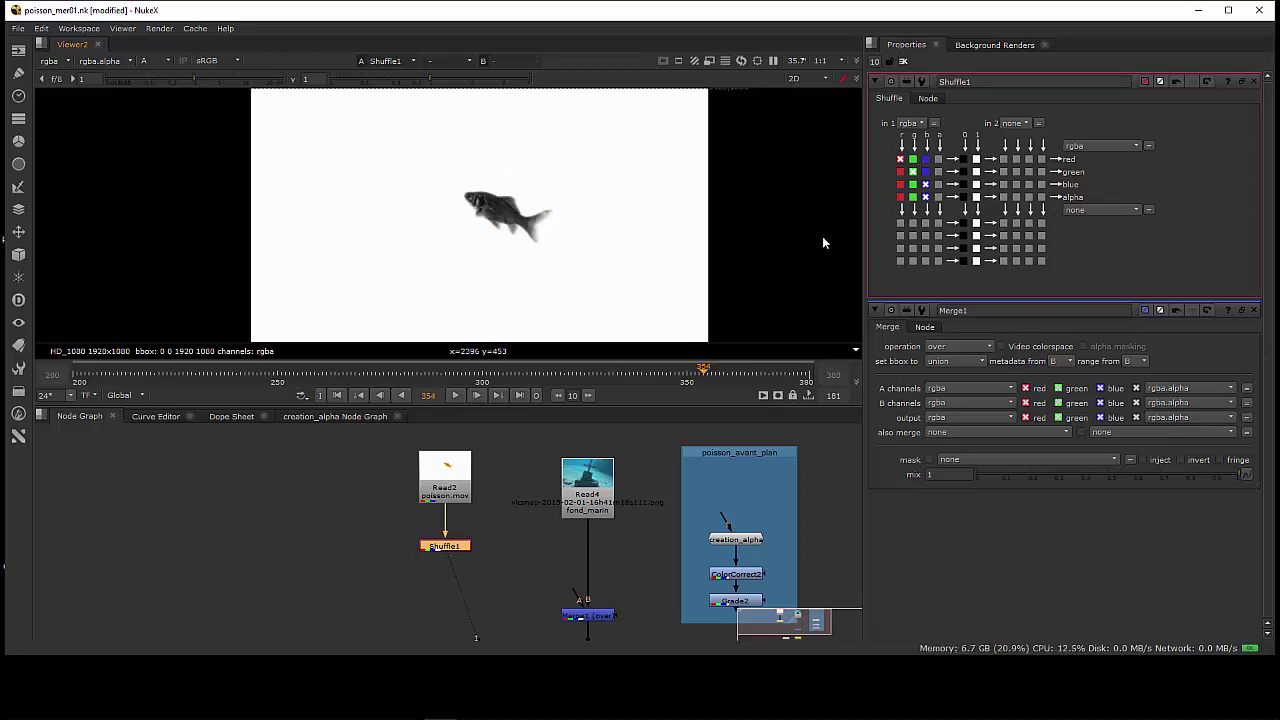
Try alpha, blue, green and red as the source of Shuffle1's alpha, restore the alpha source and return to RGB
click(939, 197)
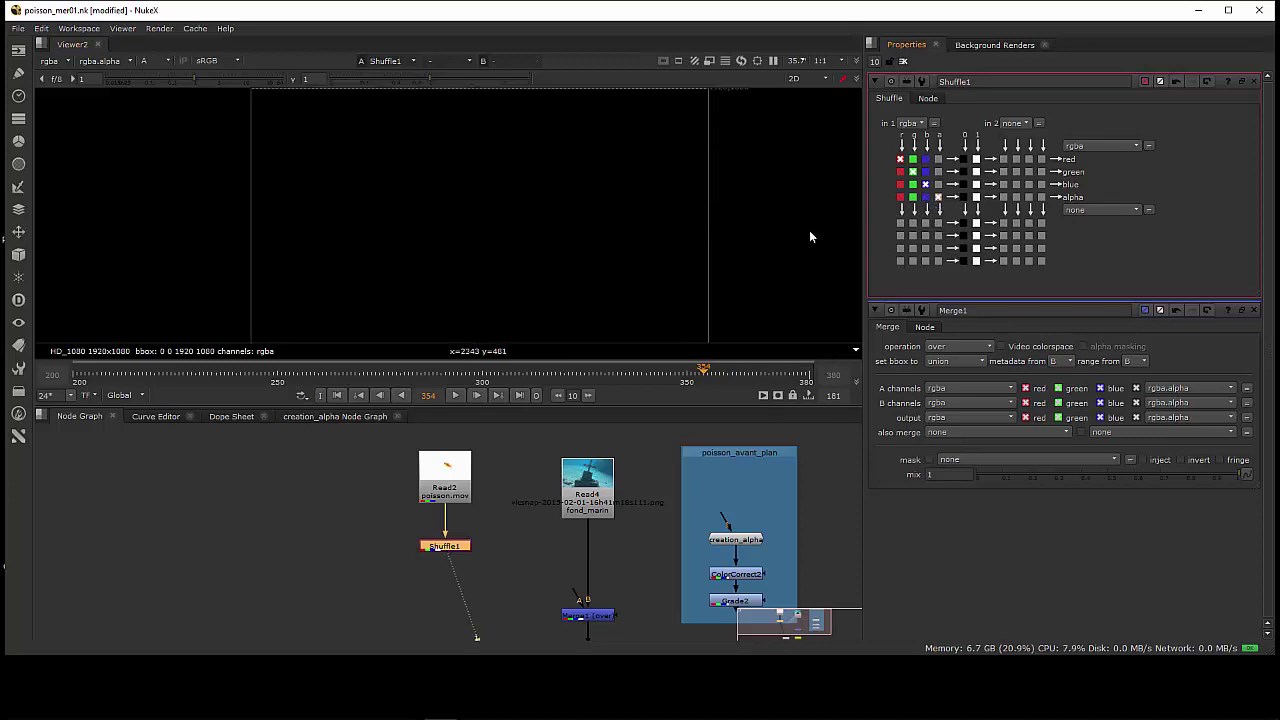
click(925, 197)
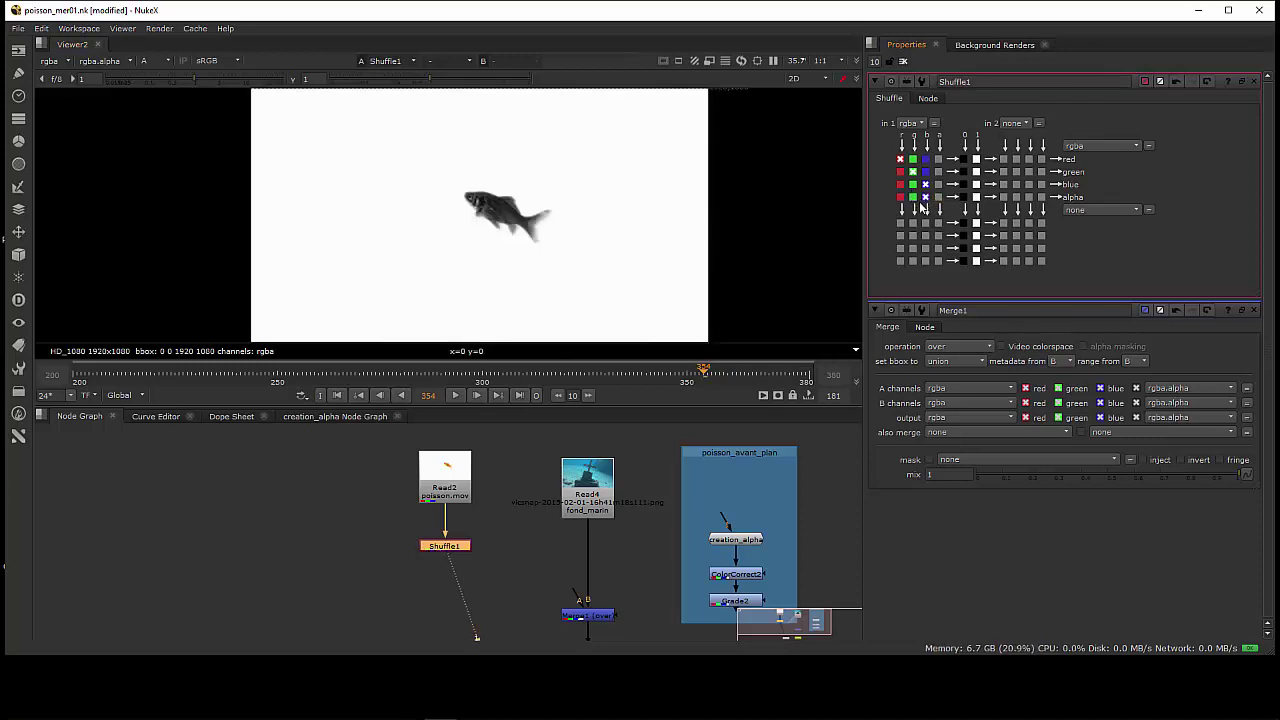
click(913, 197)
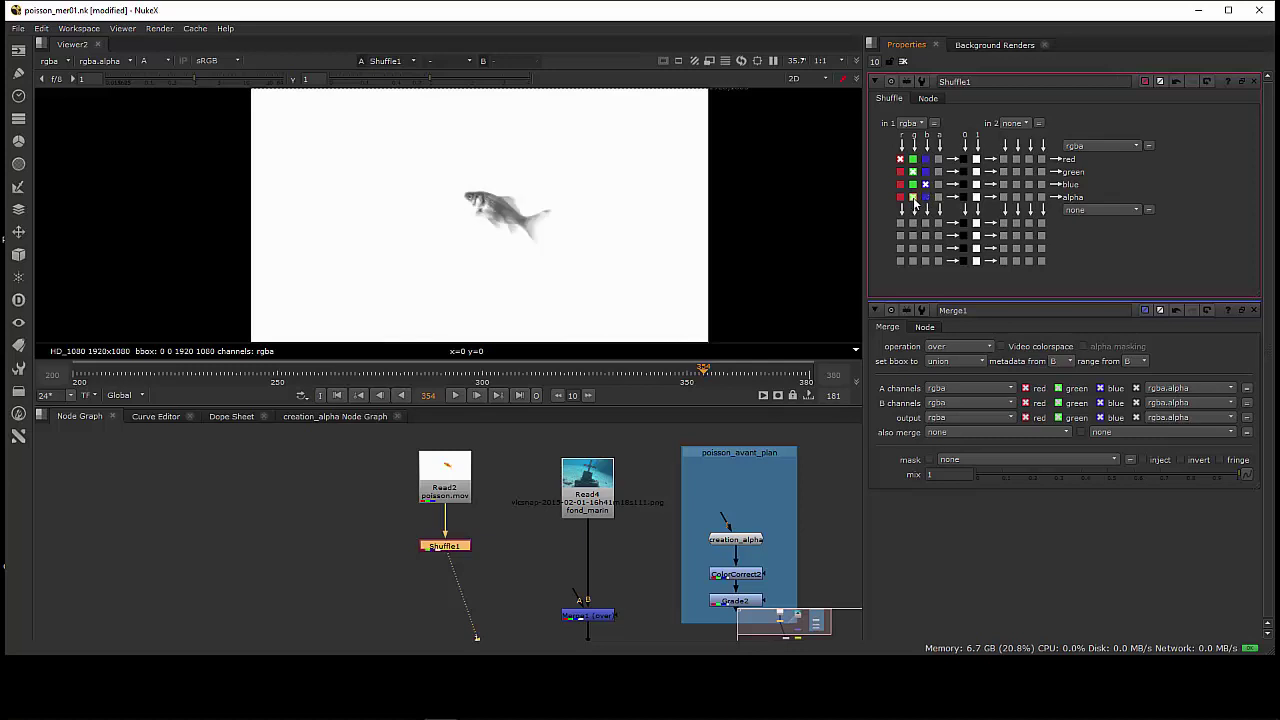
click(900, 197)
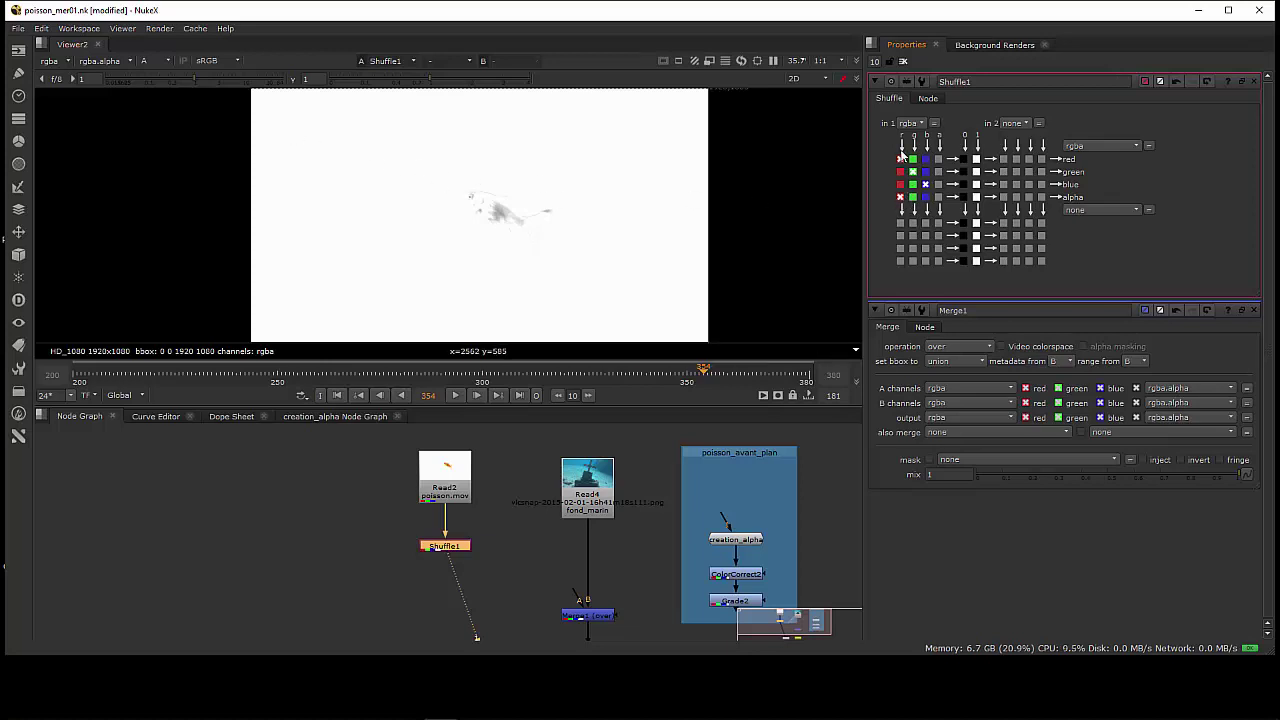
click(938, 197)
key(a)
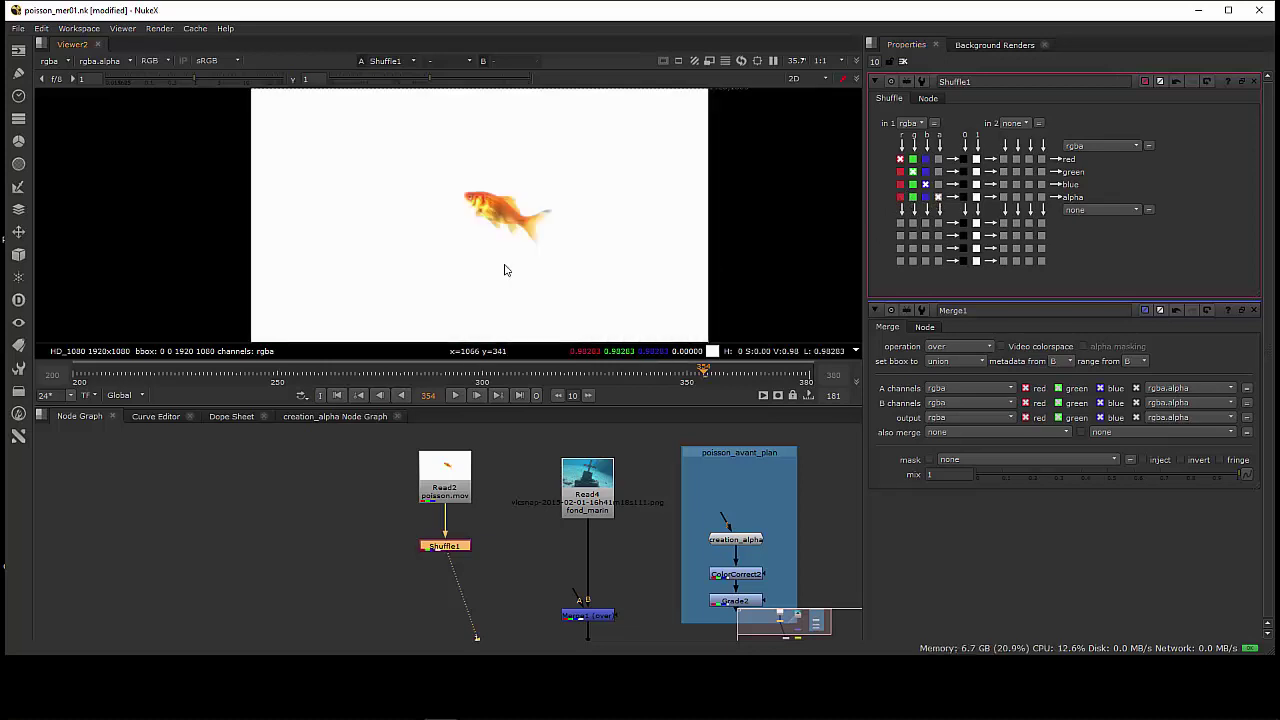
Compare the red, green and blue channels of Shuffle1 in the viewer and route blue into its alpha output
click(150, 61)
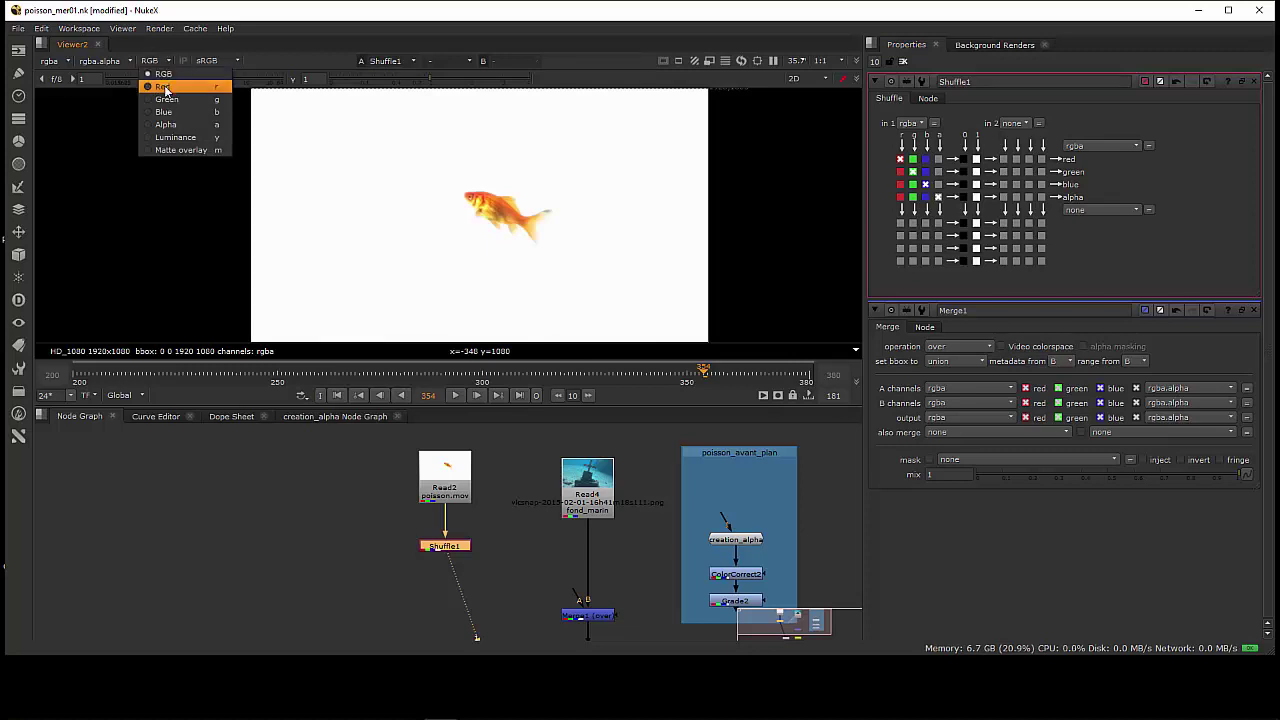
click(164, 86)
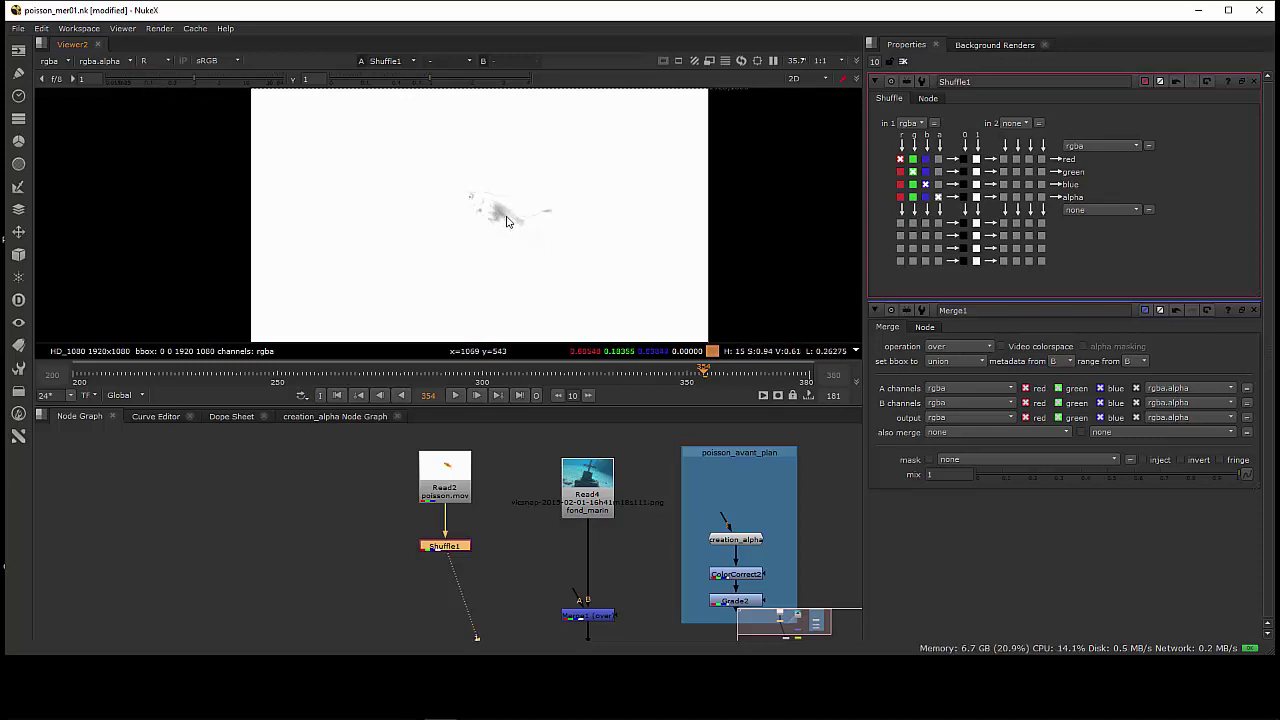
click(166, 61)
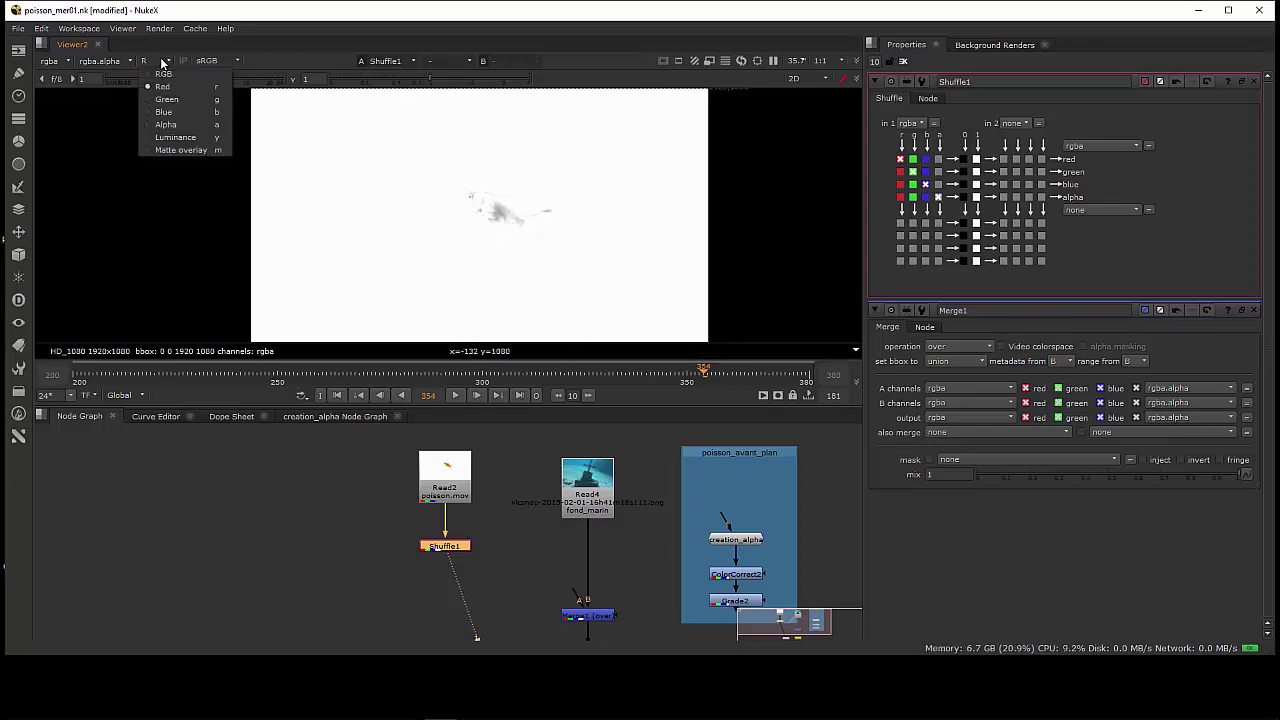
click(168, 100)
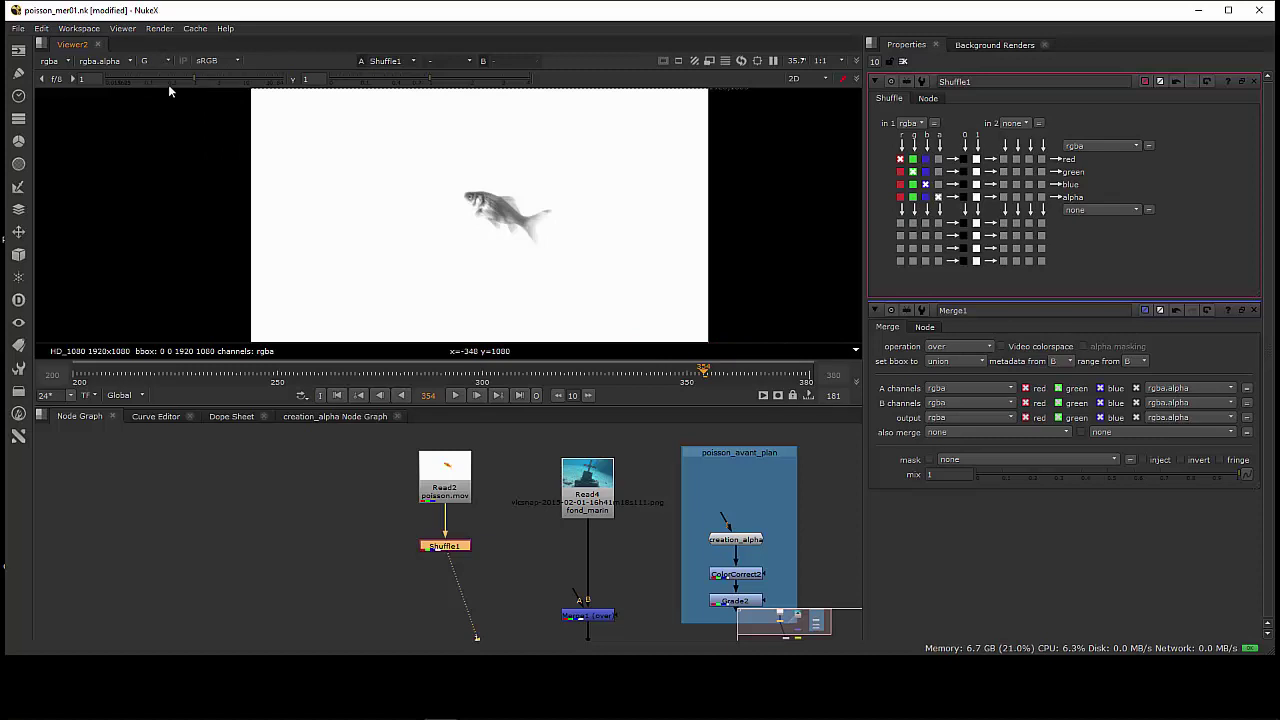
click(163, 61)
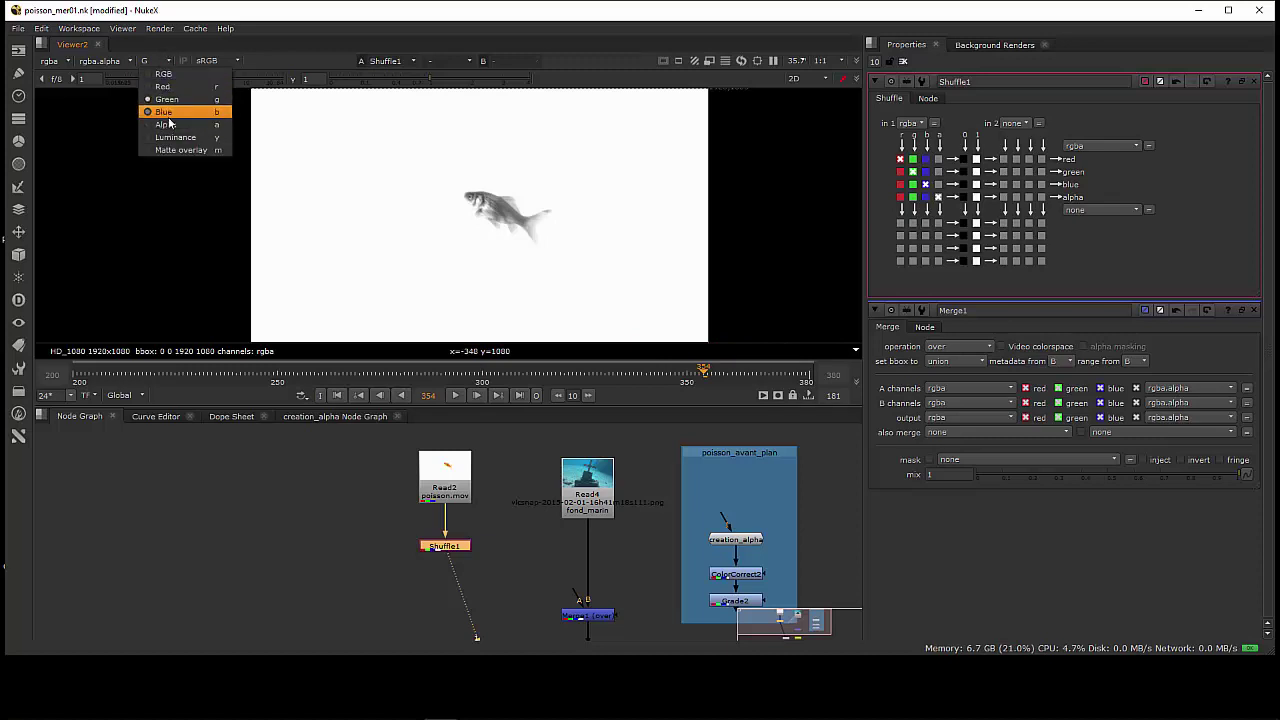
click(169, 125)
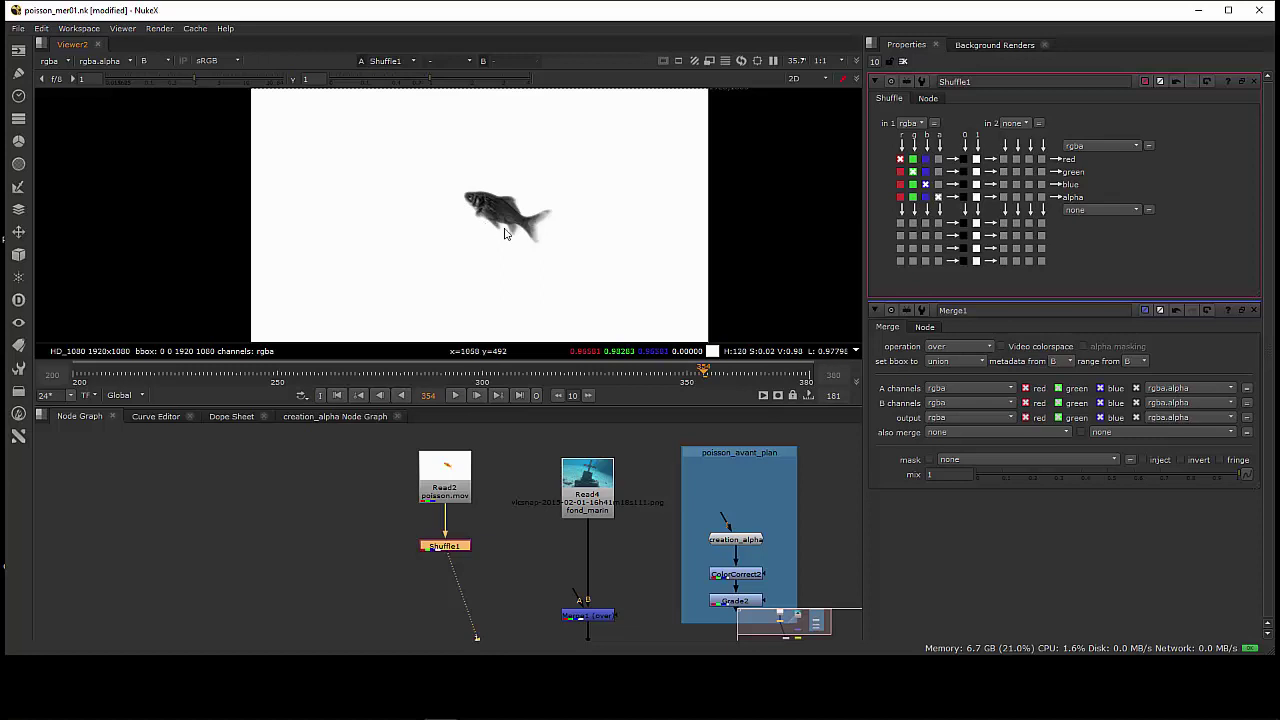
click(926, 197)
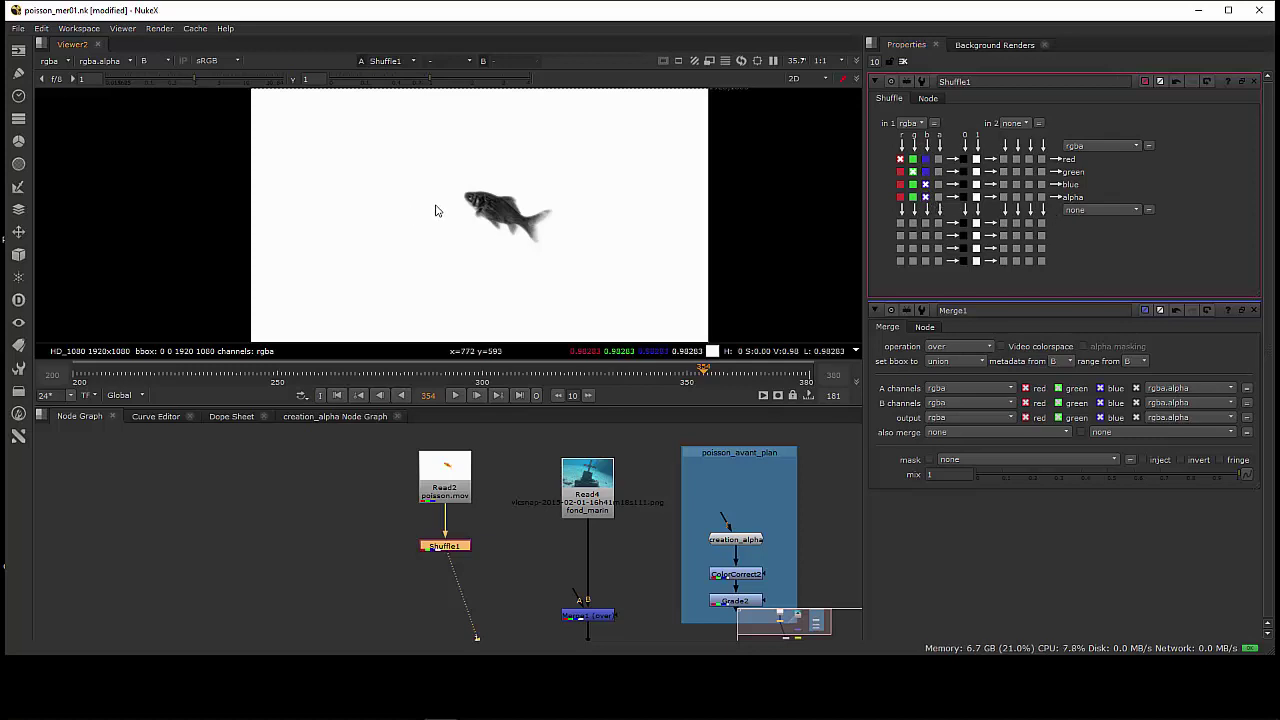
Compare Shuffle1's RGB, blue and alpha views, and move the node up closer to Read2
click(148, 58)
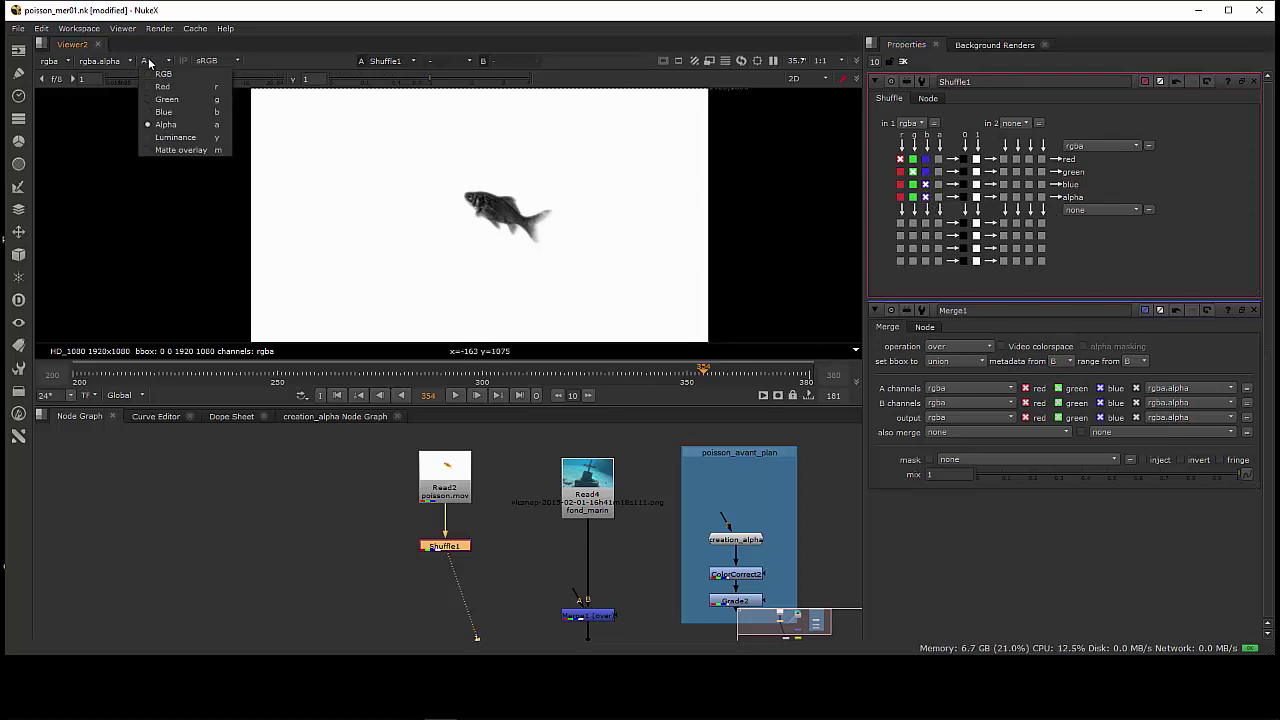
click(166, 74)
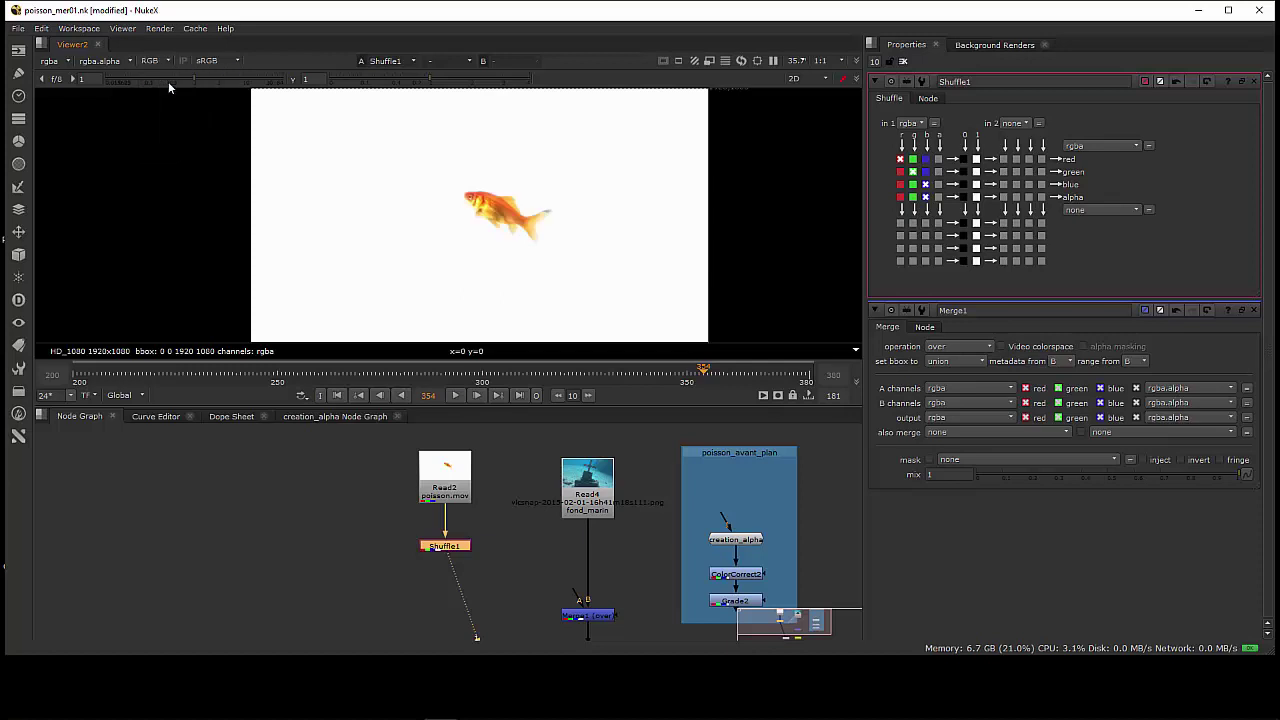
key(b)
key(b)
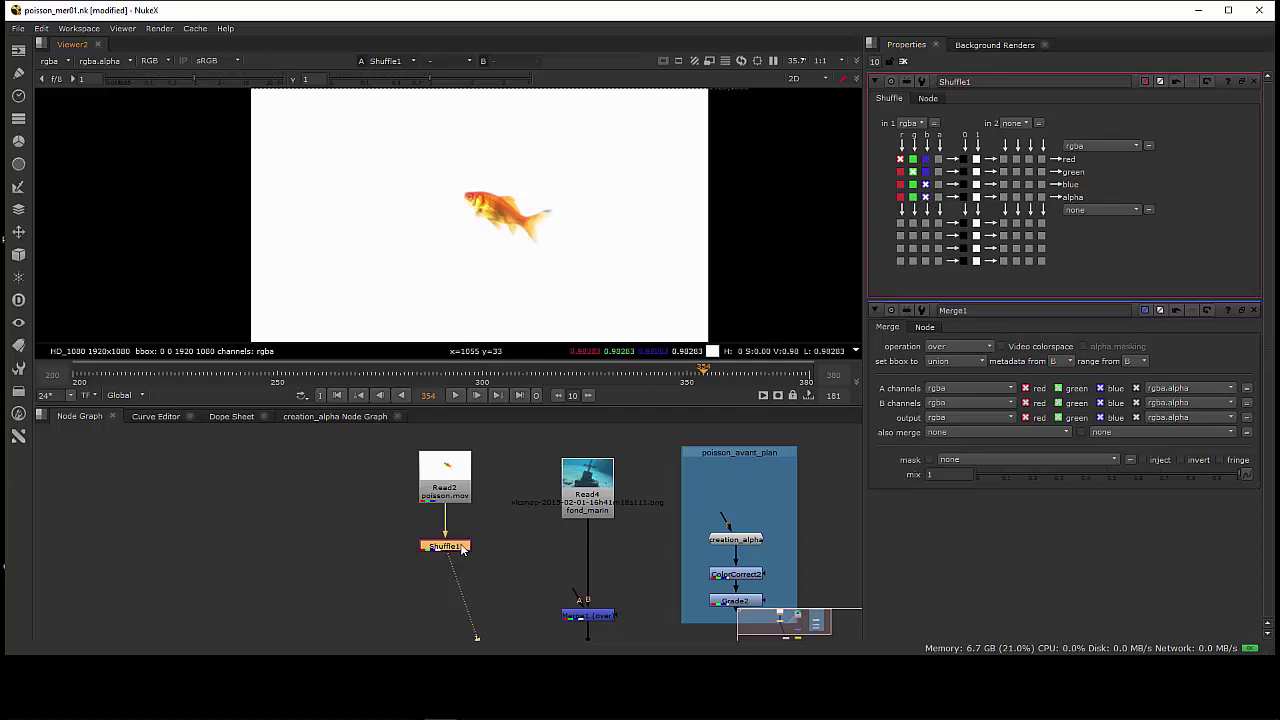
drag(460, 547, 460, 521)
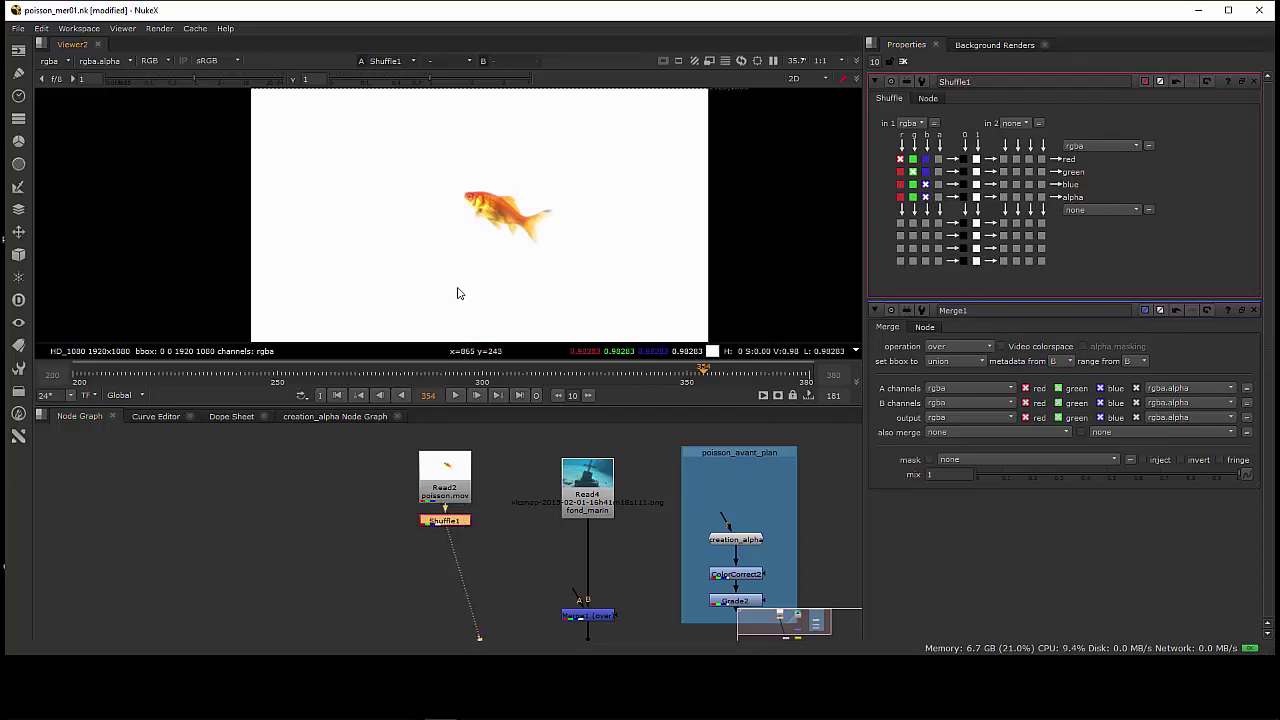
key(a)
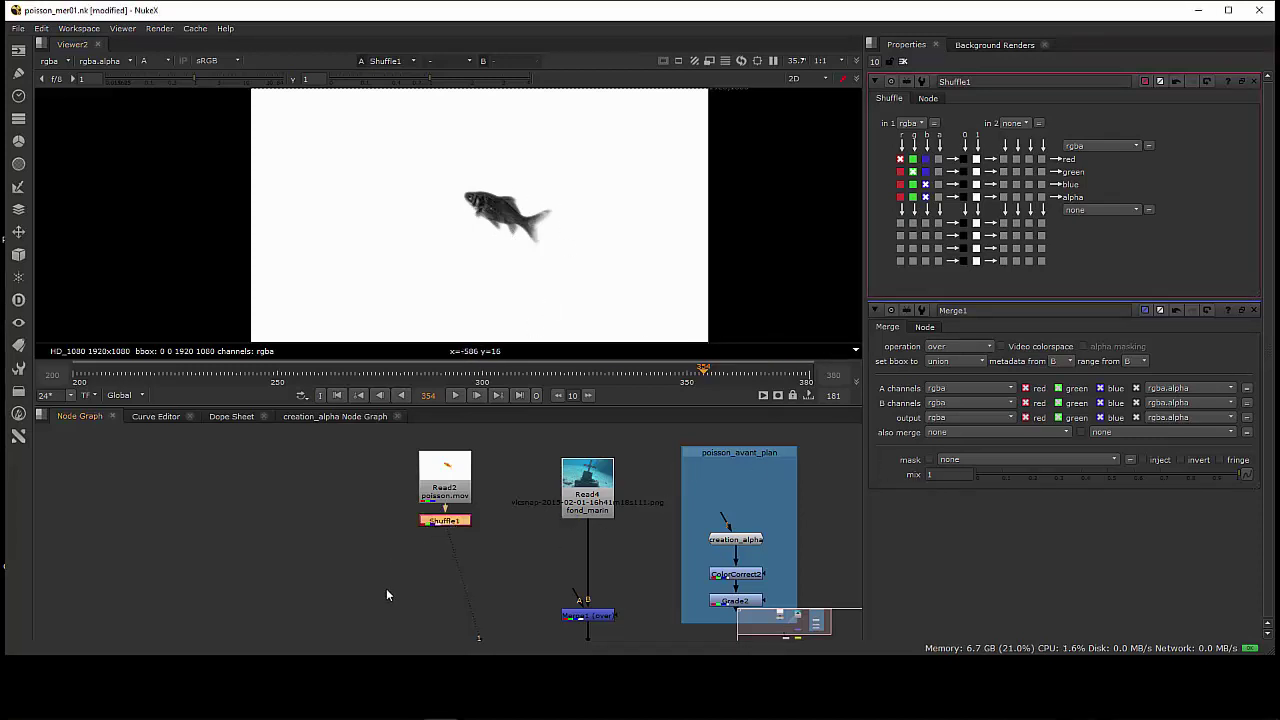
Add an Invert node after Shuffle1 and place it slightly below, leaving a small gap
key(Tab)
text(inve)
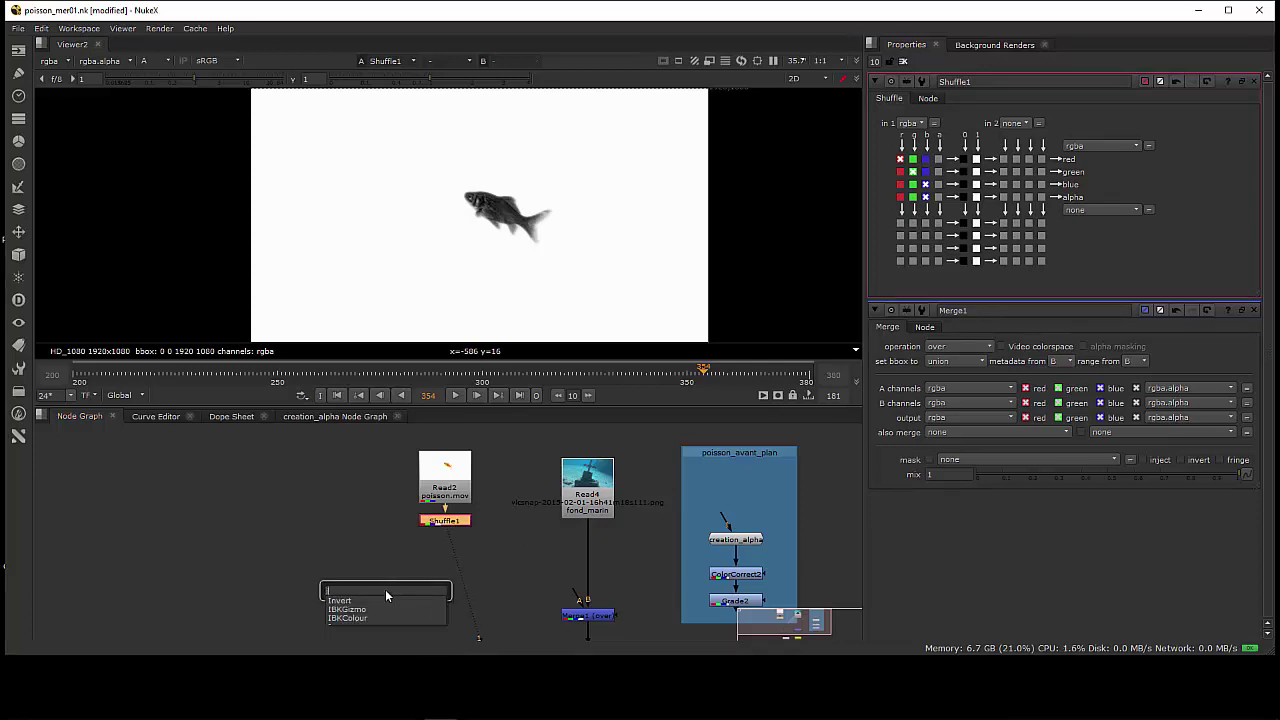
key(Return)
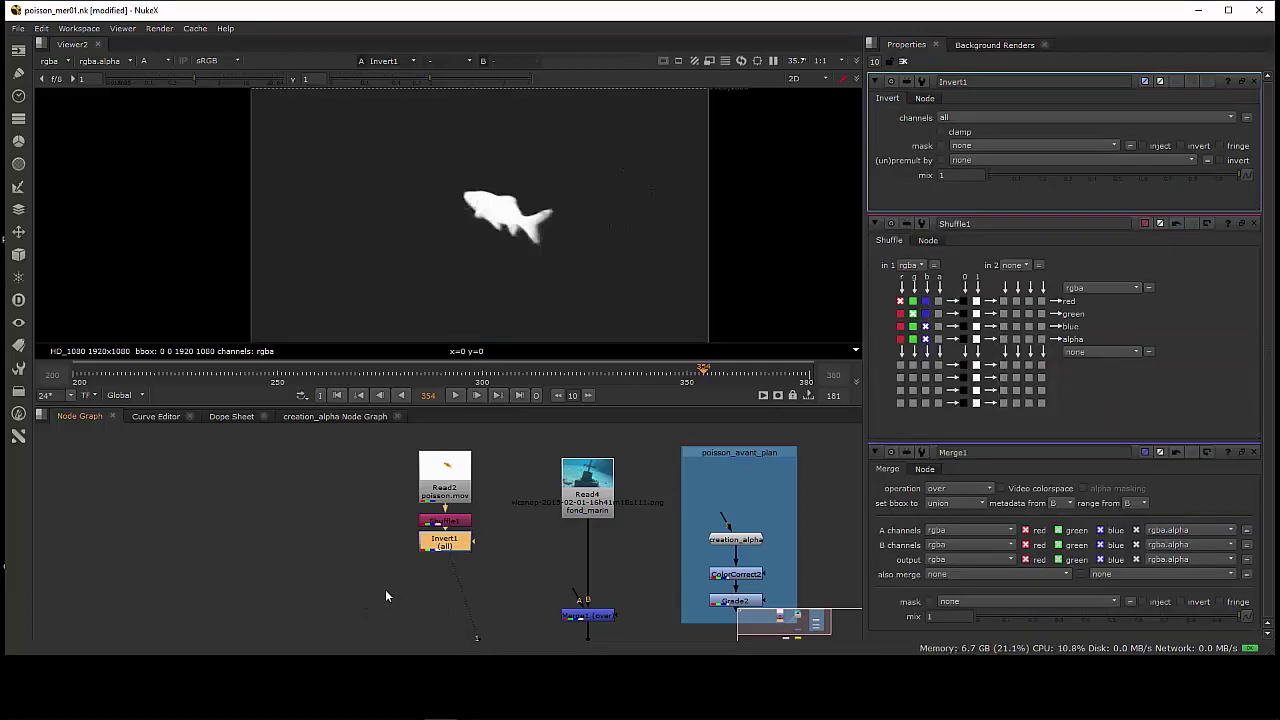
drag(448, 552, 447, 568)
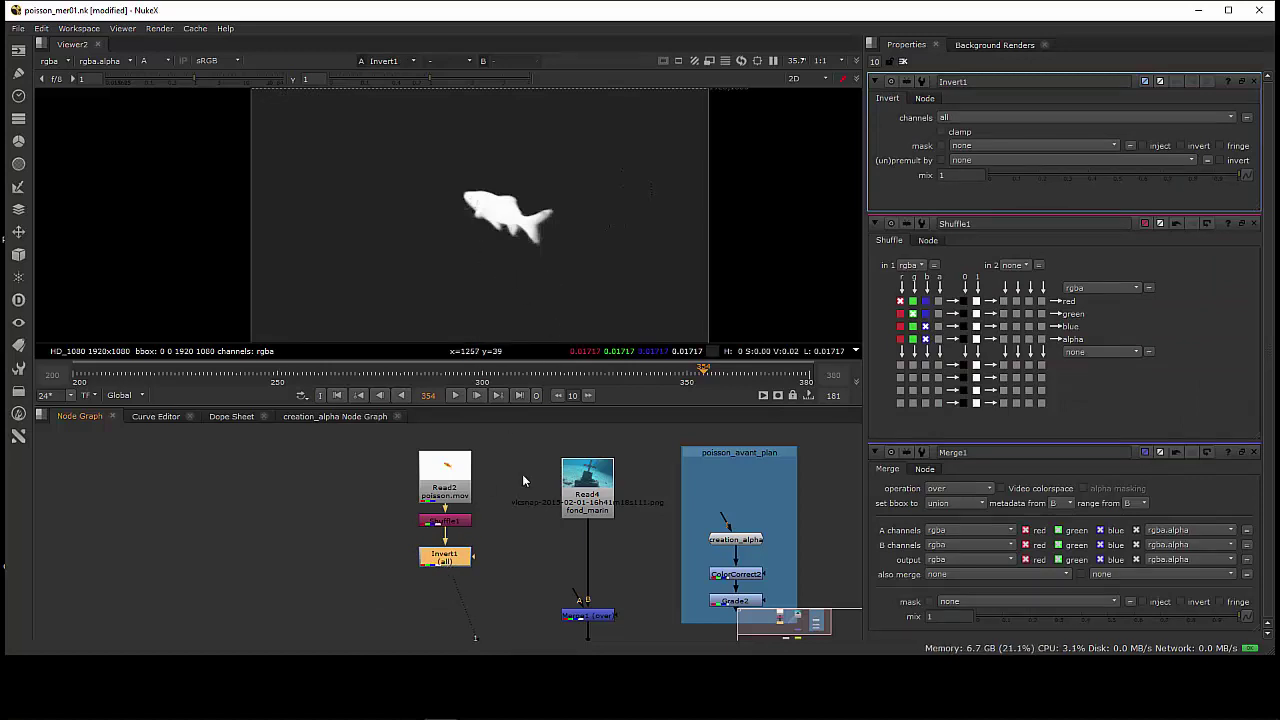
drag(446, 563, 446, 556)
click(540, 593)
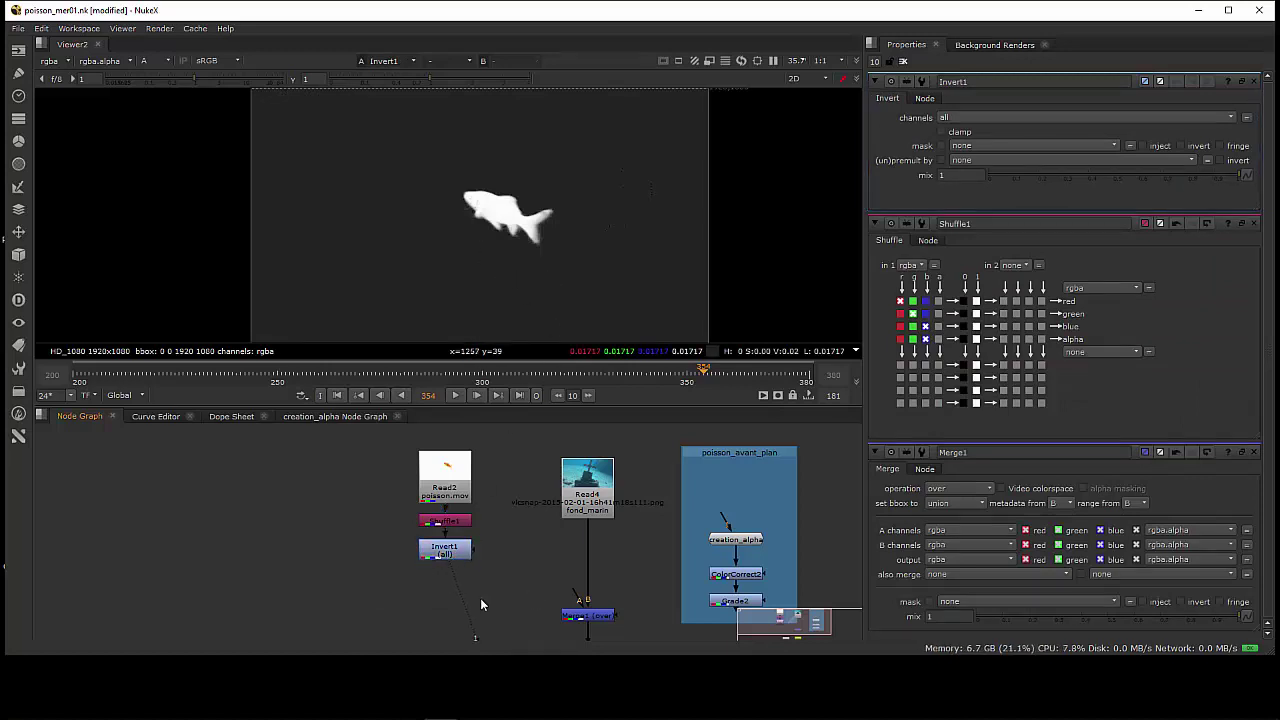
Add a Grade node after Invert1 and align it directly beneath in the fish node column
key(Tab)
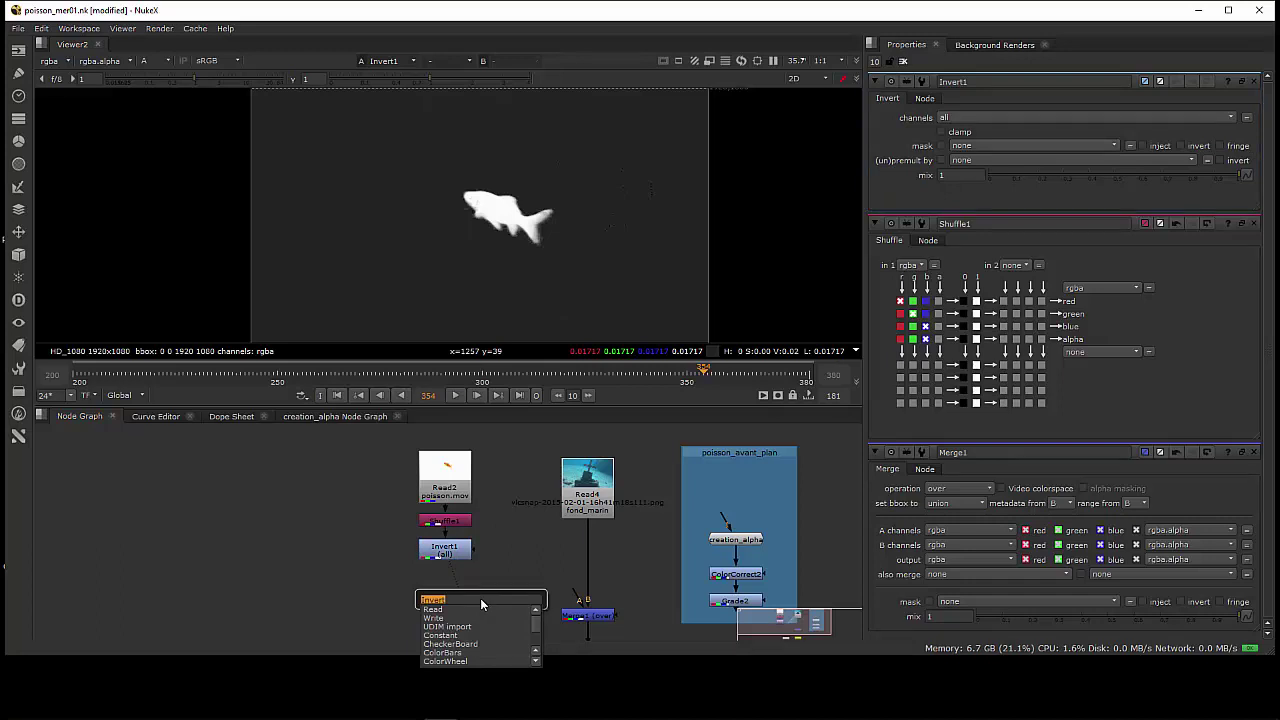
text(gra)
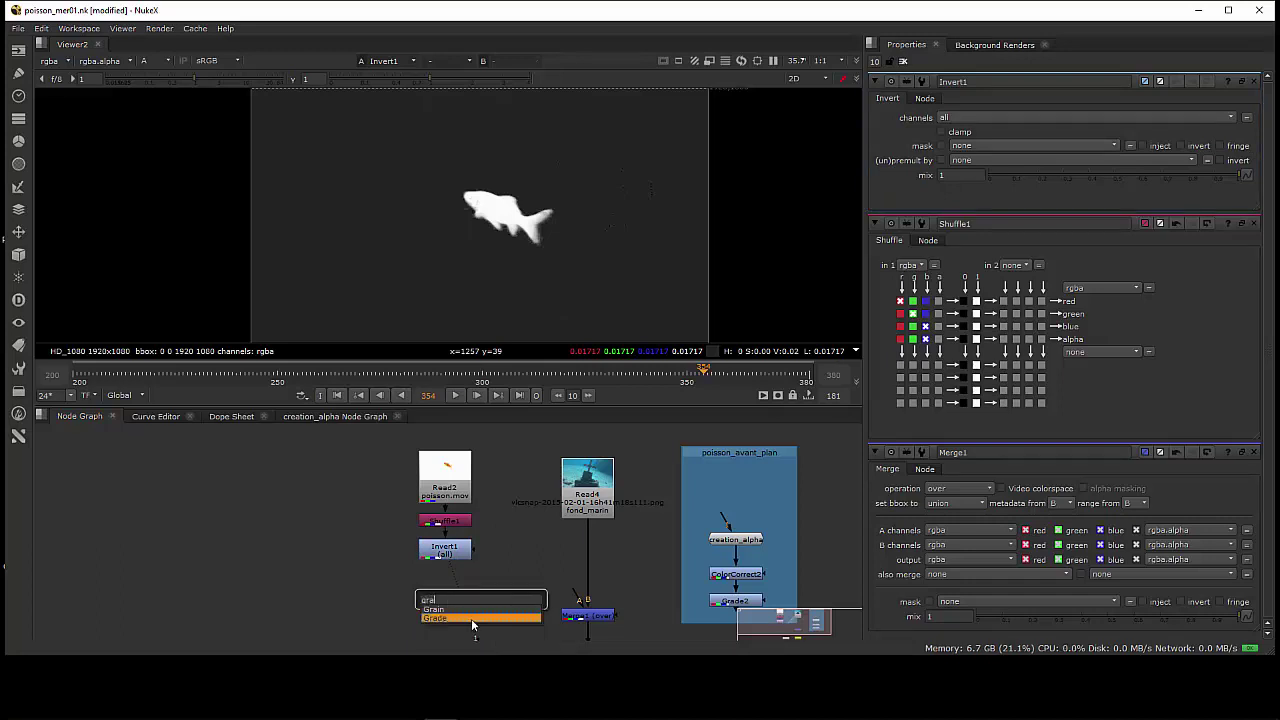
click(471, 618)
drag(484, 599, 454, 596)
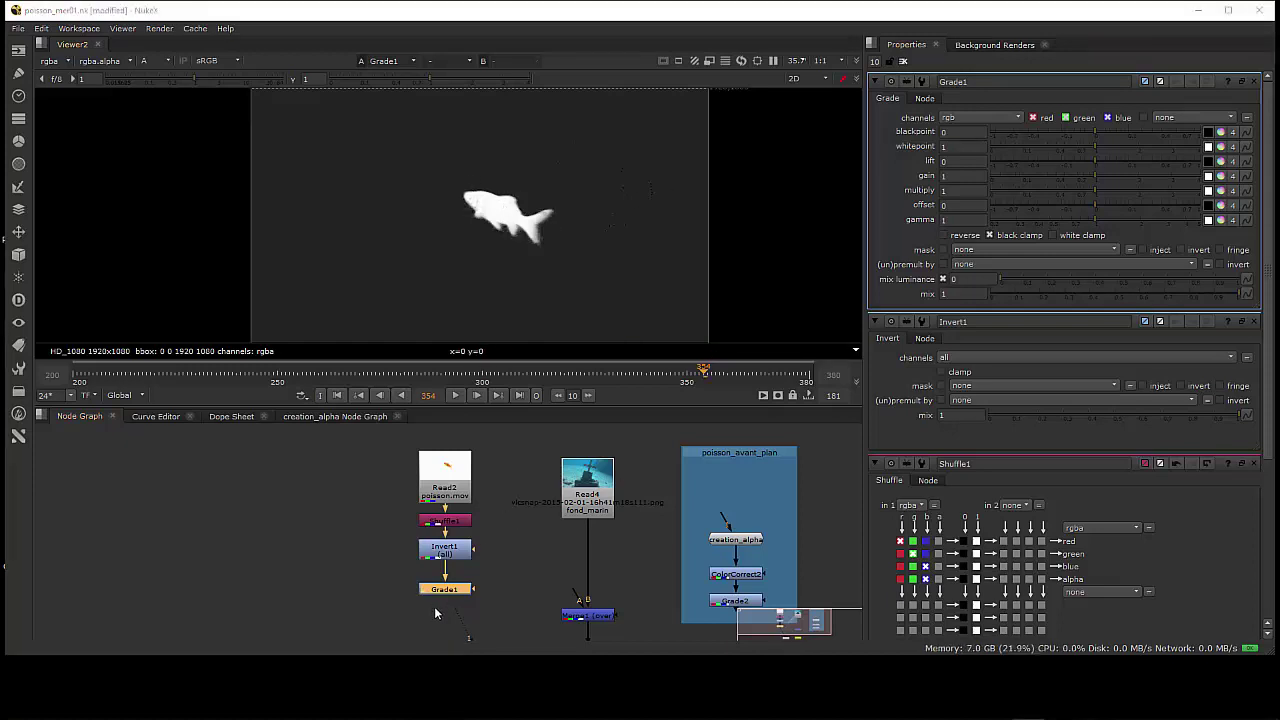
Limit Grade1 to the alpha channel and set blackpoint 0.085, whitepoint 0.62 and multiply 1.34
click(966, 118)
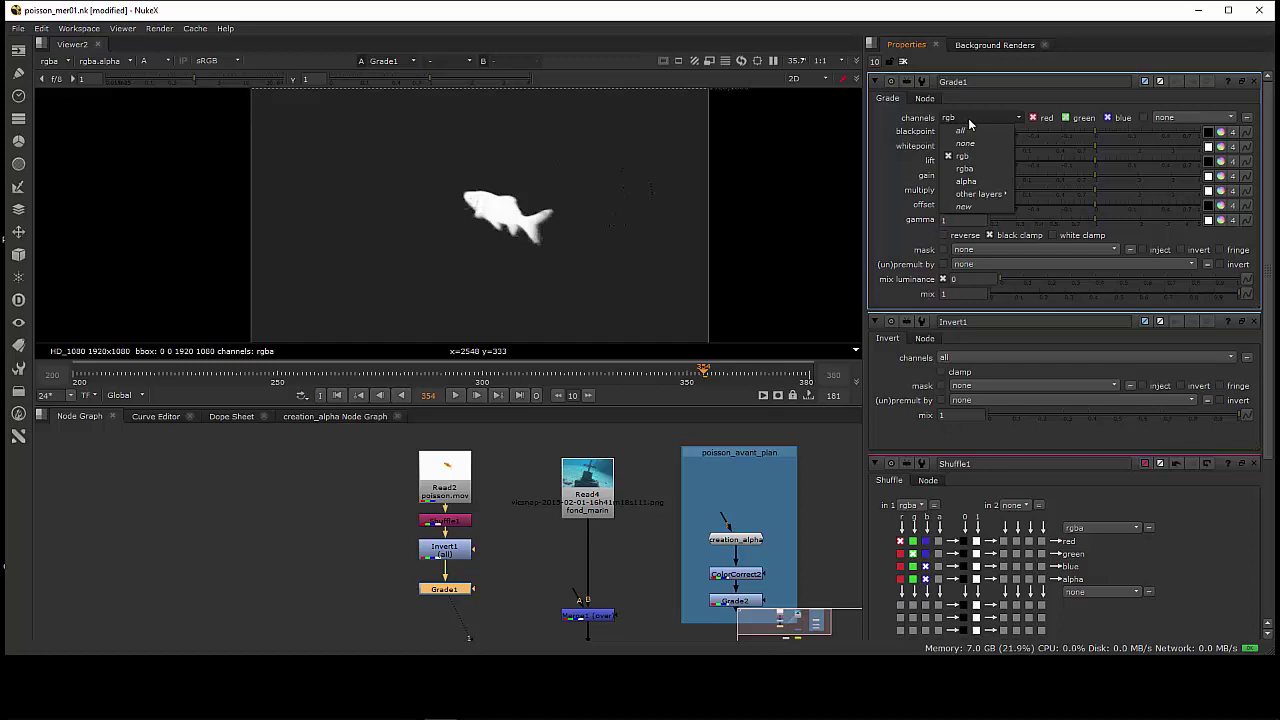
click(976, 184)
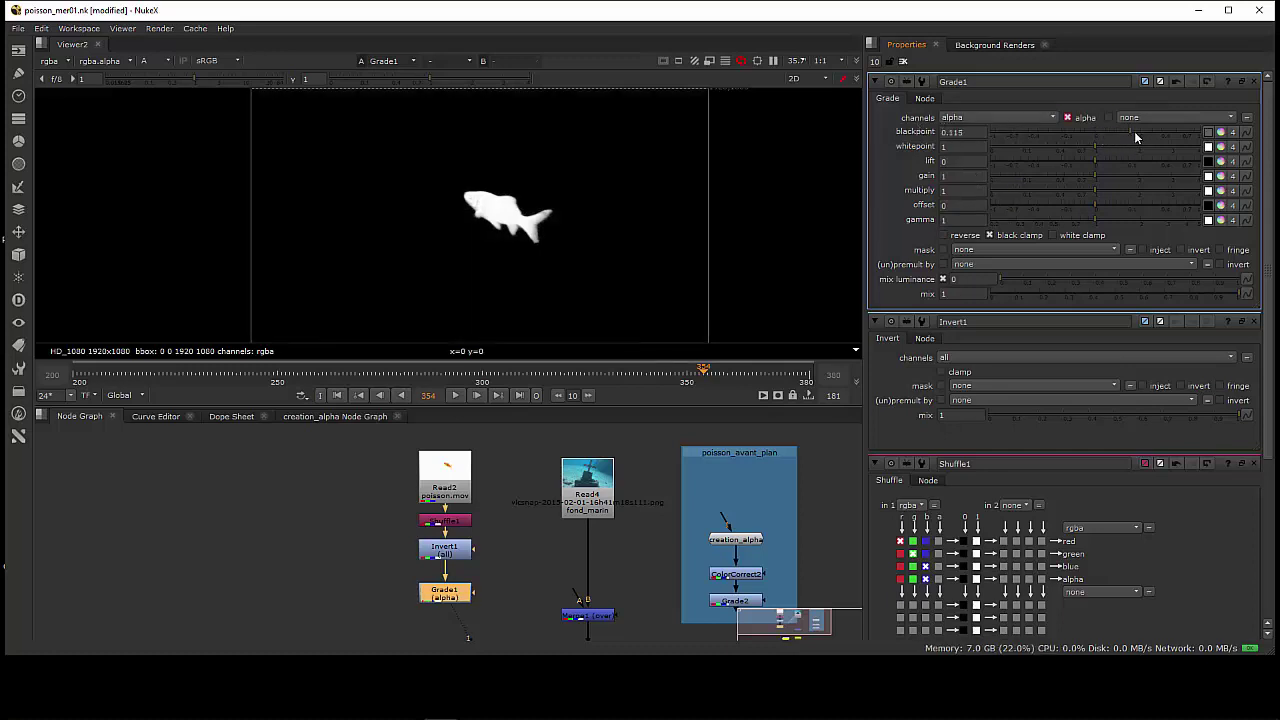
drag(1138, 132, 1113, 201)
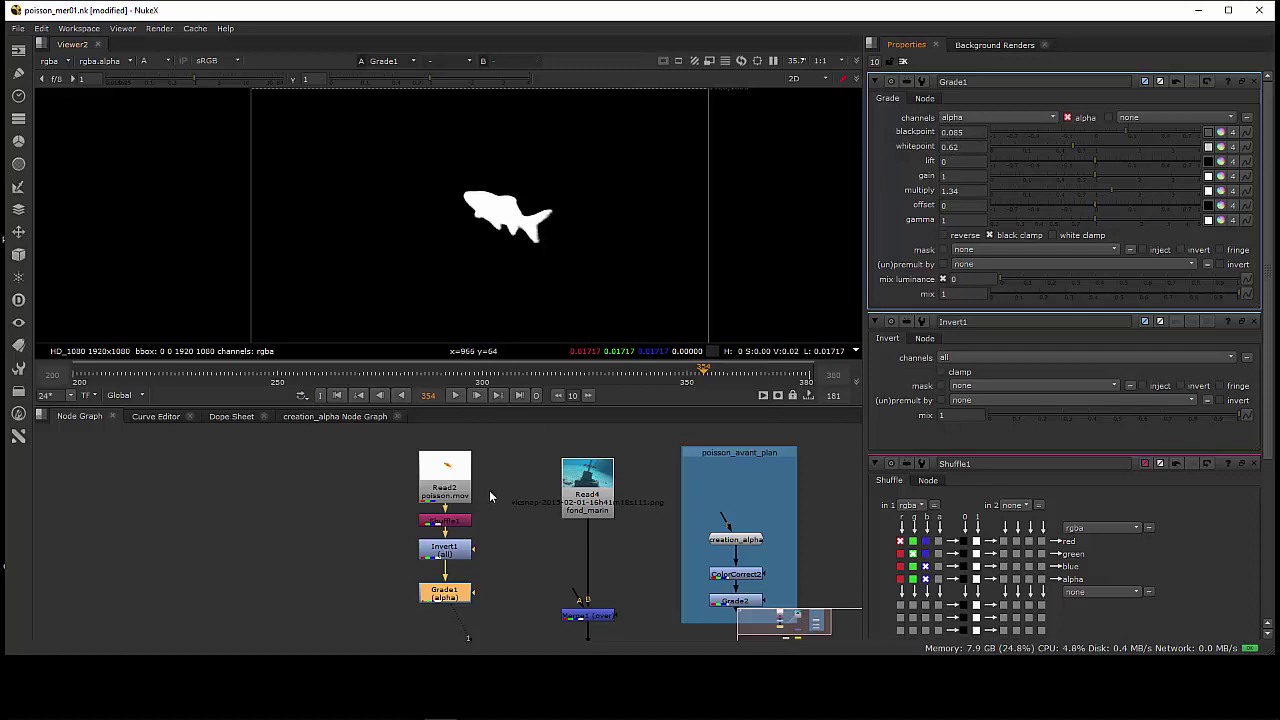
Shift the fish node column up slightly and add a Premult node below Grade1
drag(455, 488, 458, 536)
drag(458, 597, 458, 576)
click(529, 580)
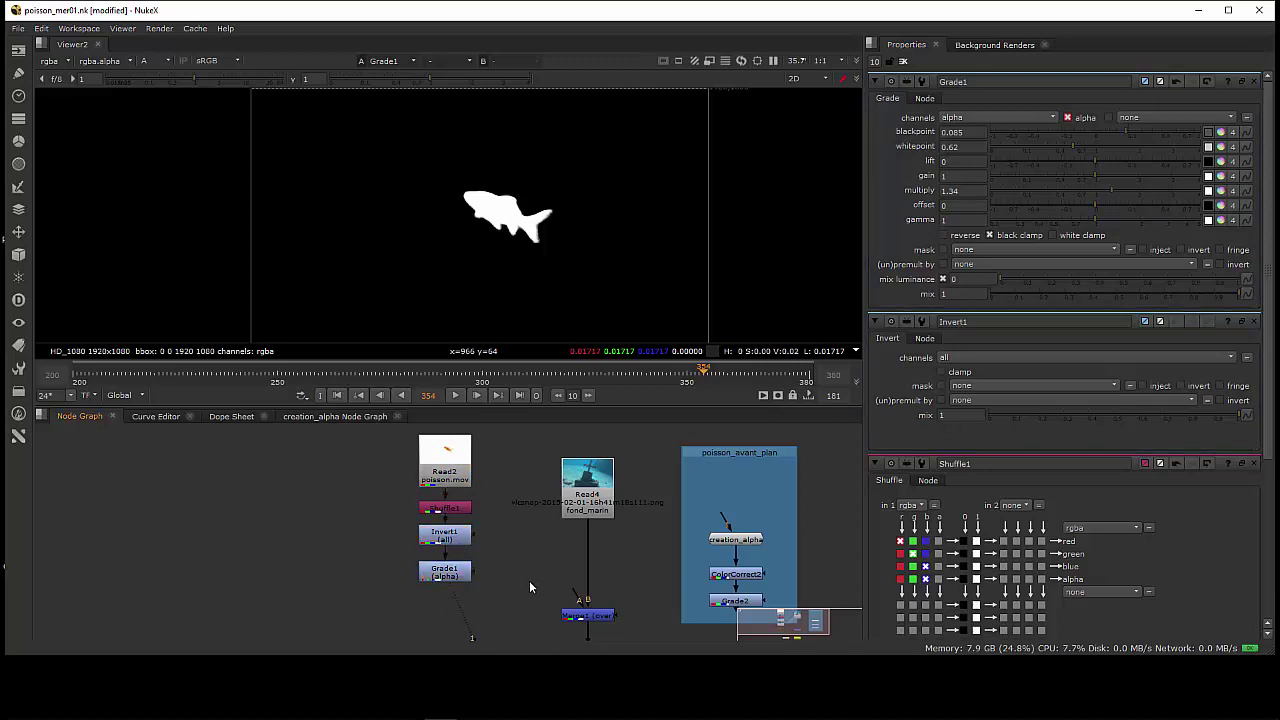
click(432, 574)
key(Tab)
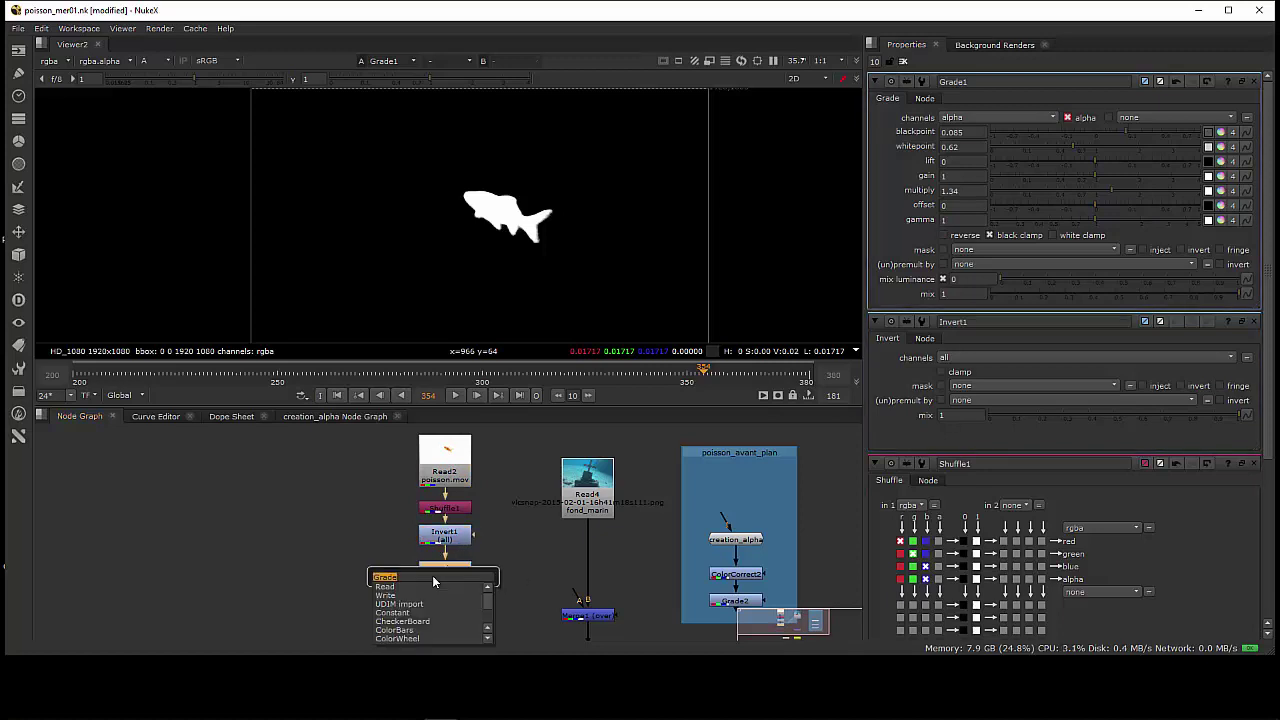
text(premul)
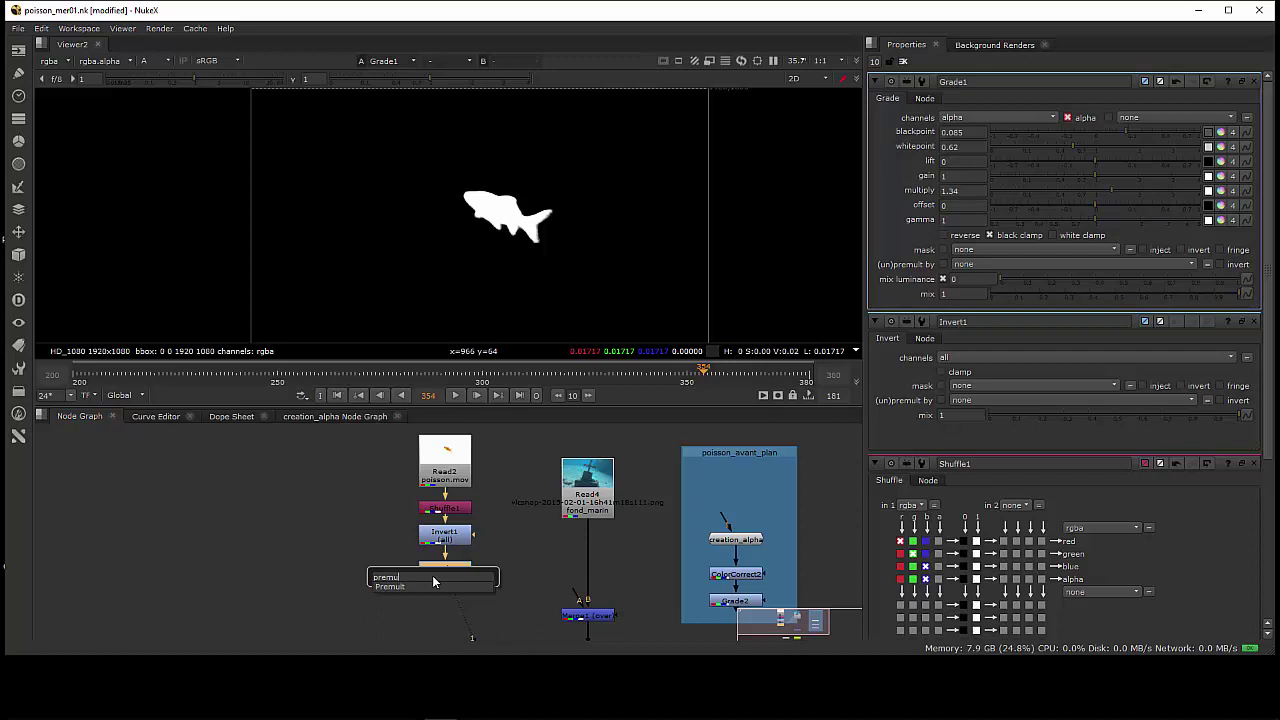
text(u)
key(Return)
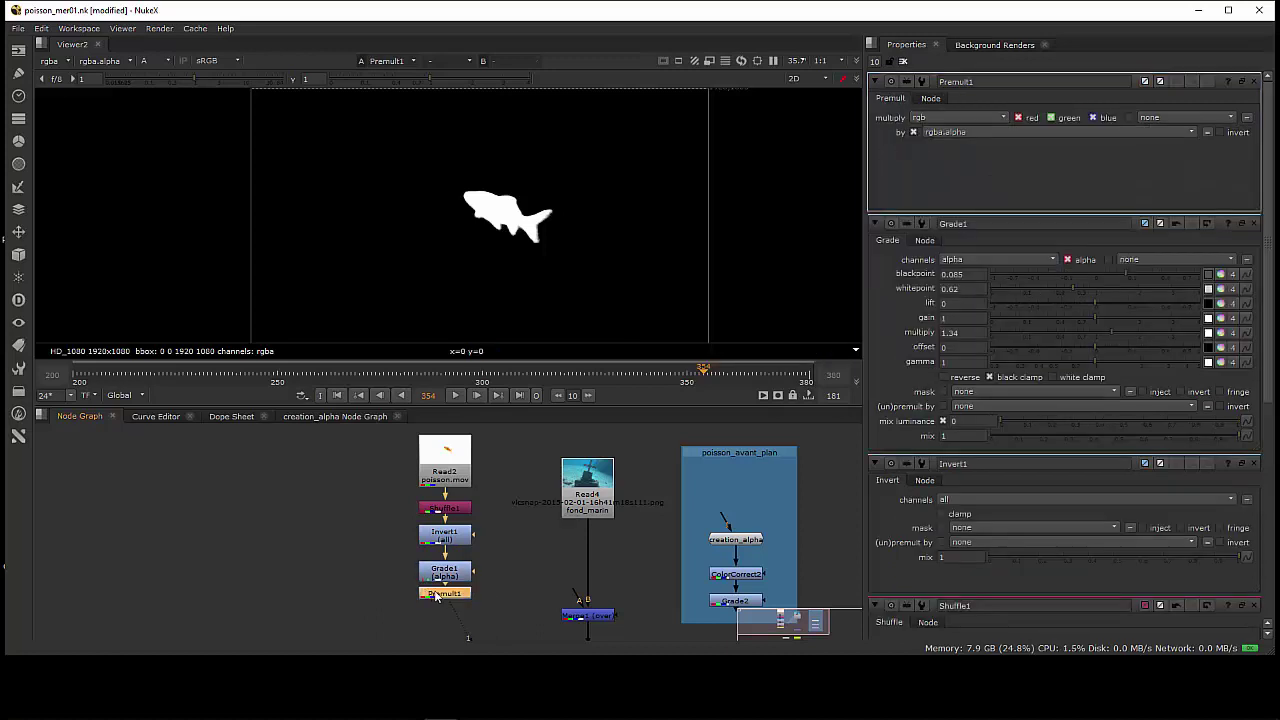
drag(432, 592, 435, 612)
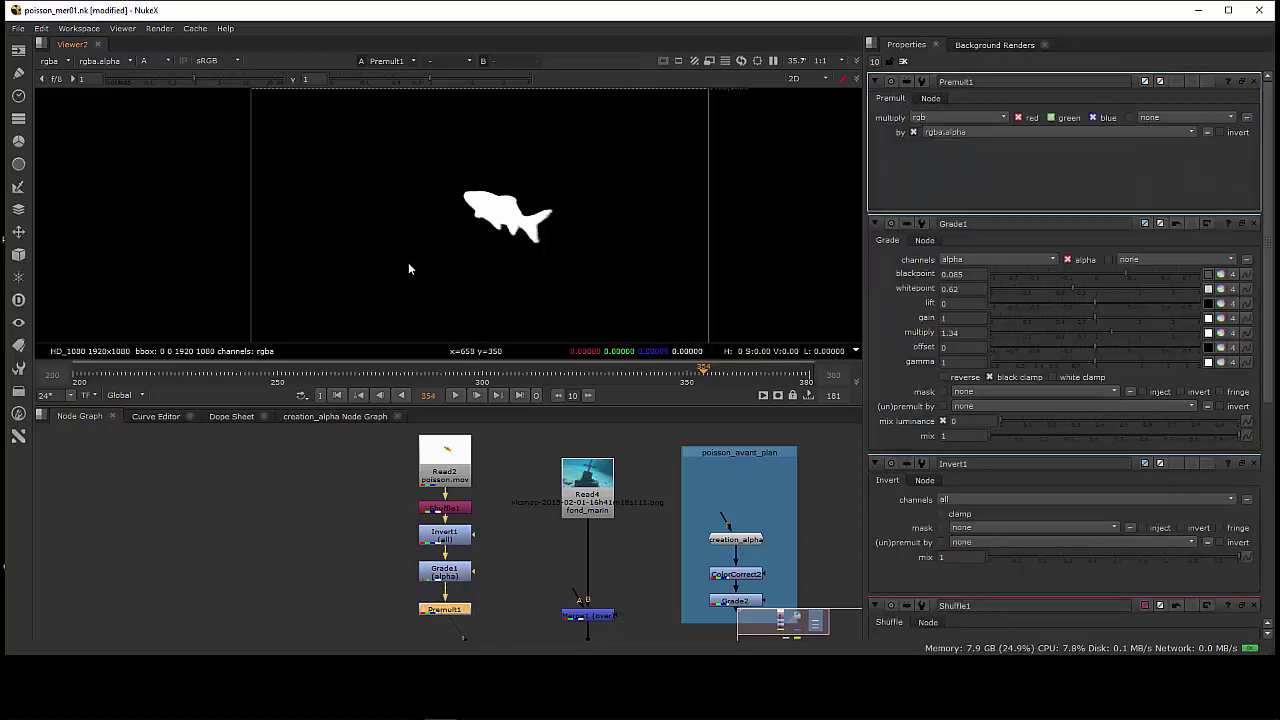
Display the premultiplied fish in RGB, restrict Invert1 to the alpha channel and bring up Premult1's properties
key(a)
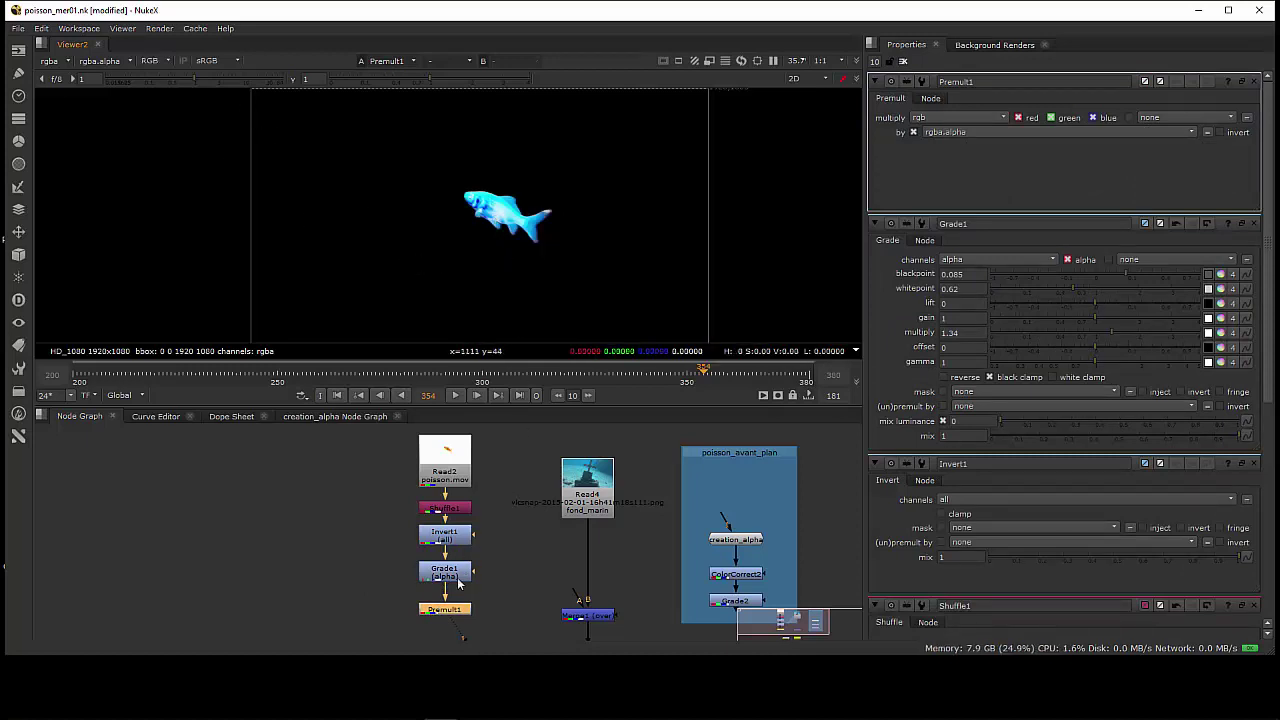
click(448, 540)
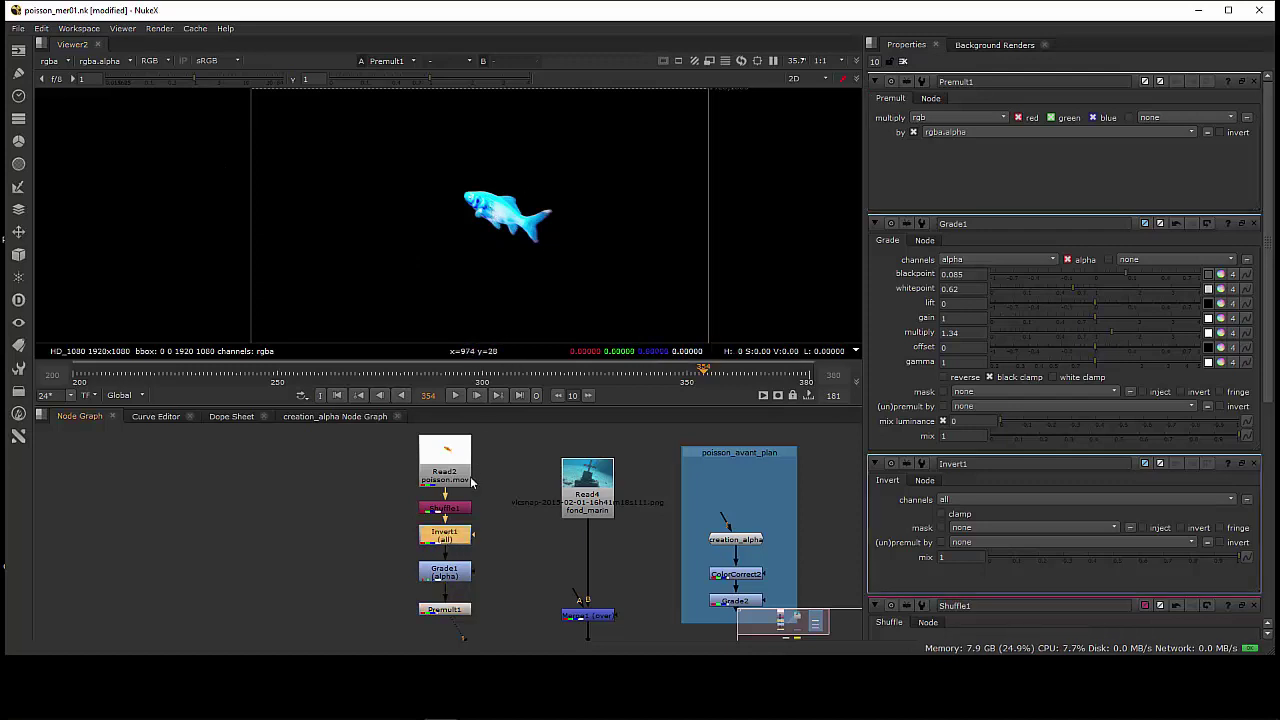
double_click(447, 538)
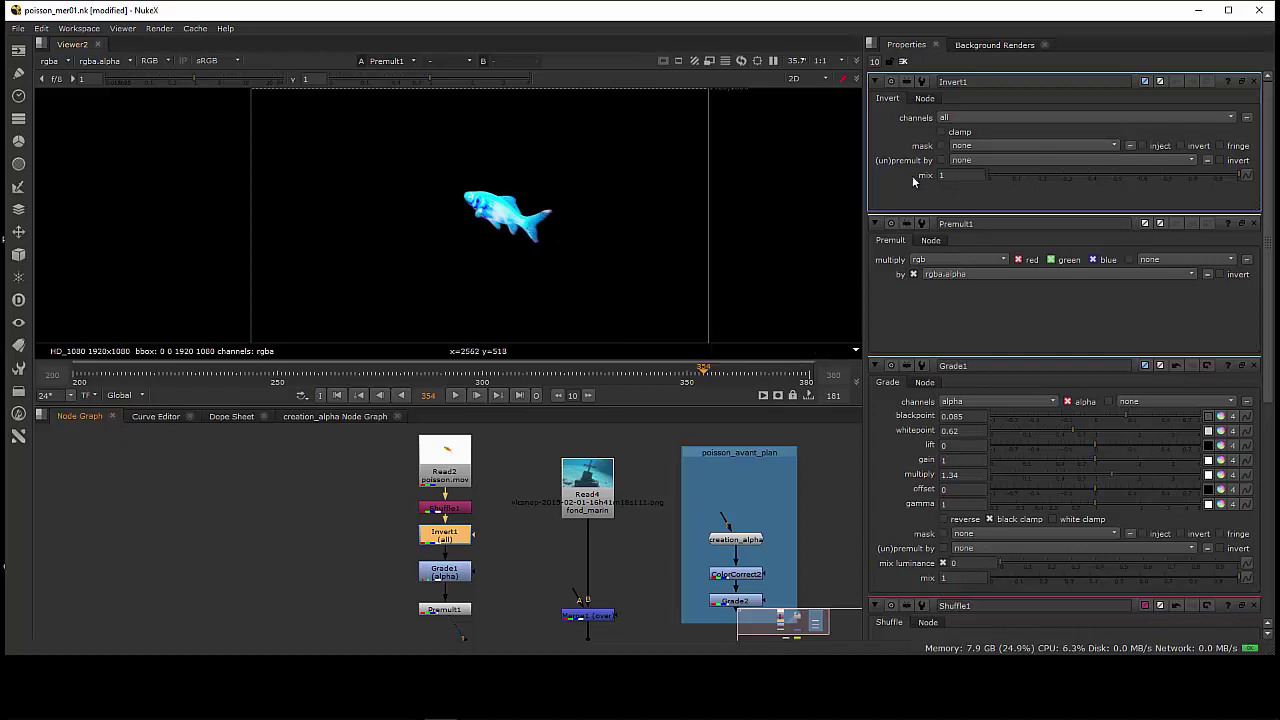
click(991, 118)
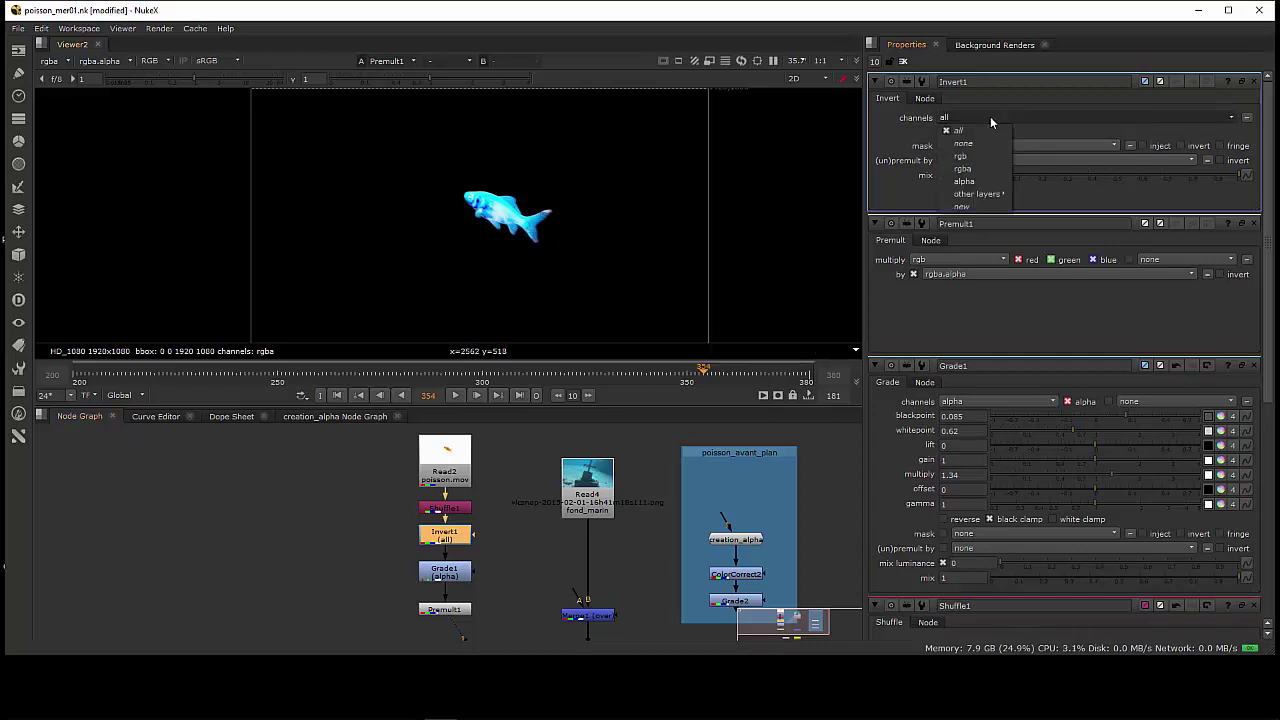
click(977, 182)
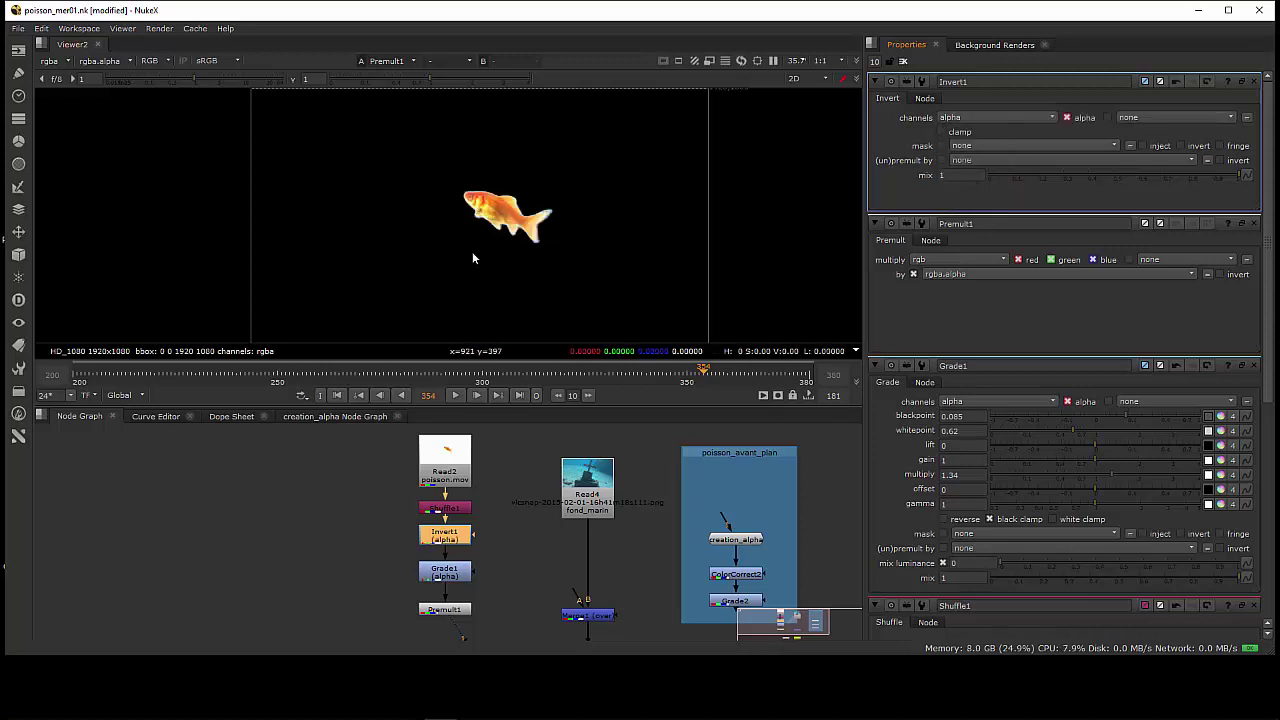
double_click(440, 609)
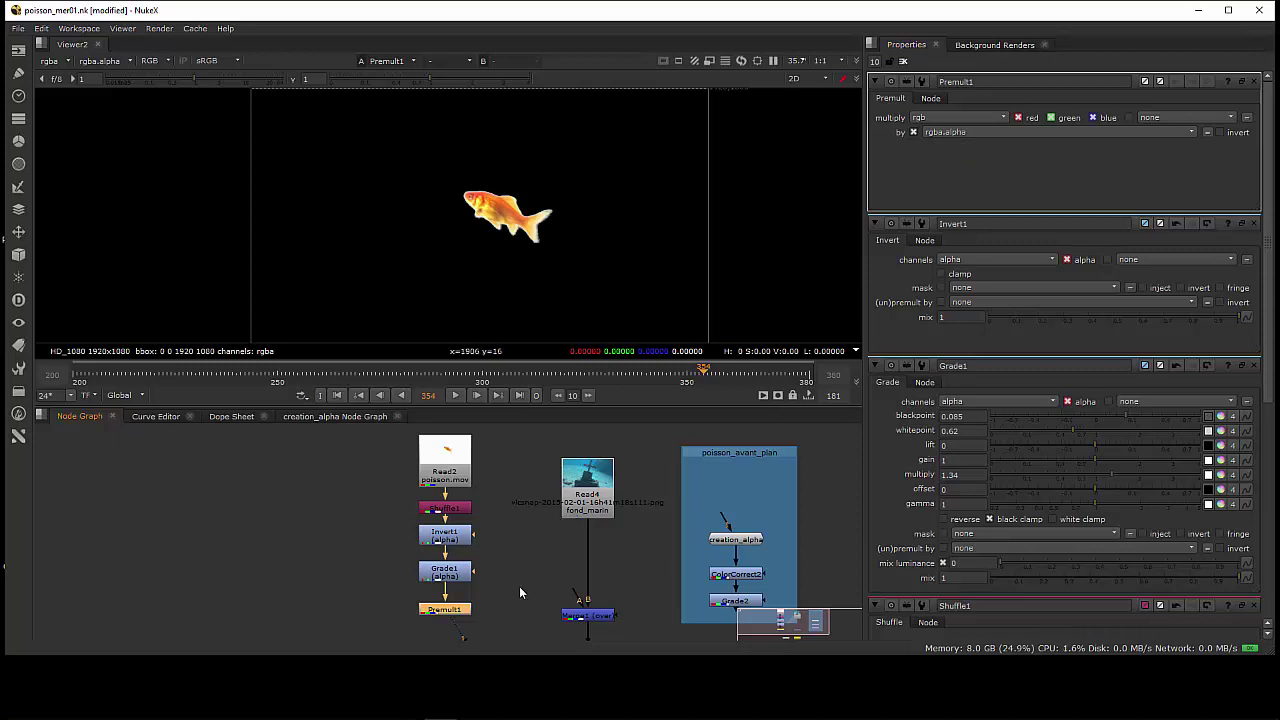
Connect Merge1's A input to Premult1 and show the Merge1 result in the viewer
middle_drag(518, 593, 519, 577)
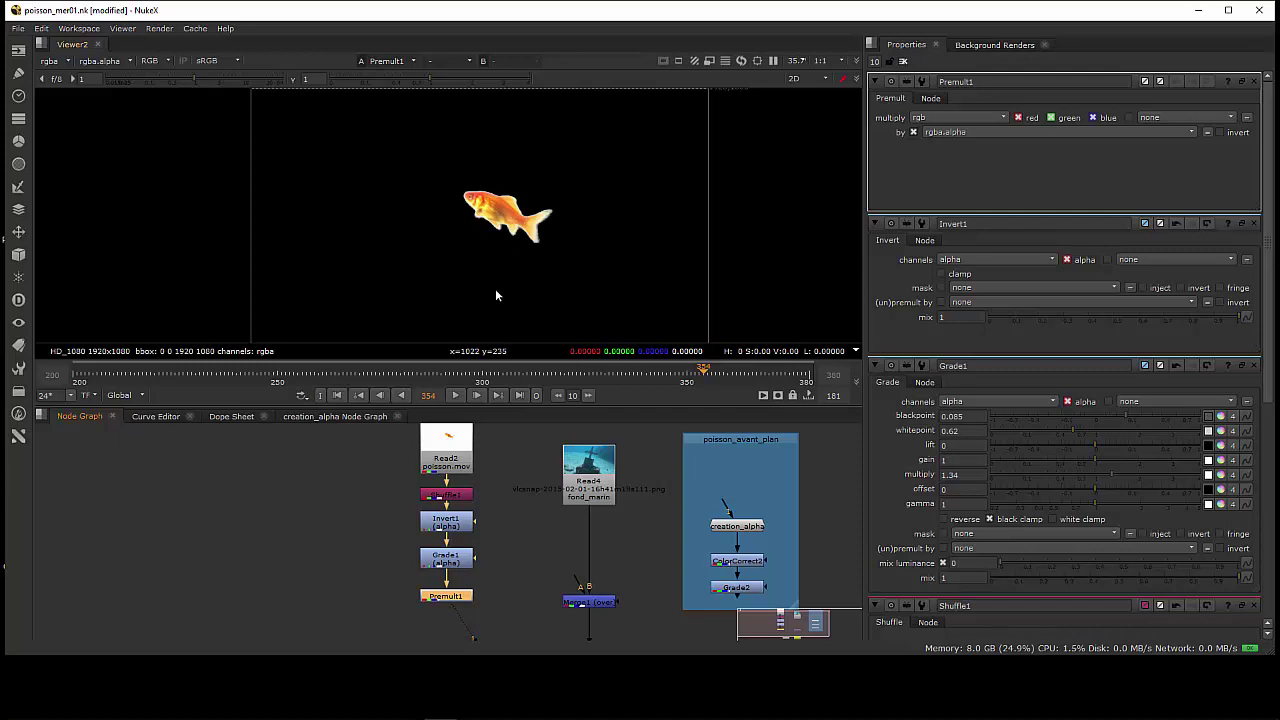
middle_drag(527, 535, 440, 552)
click(511, 455)
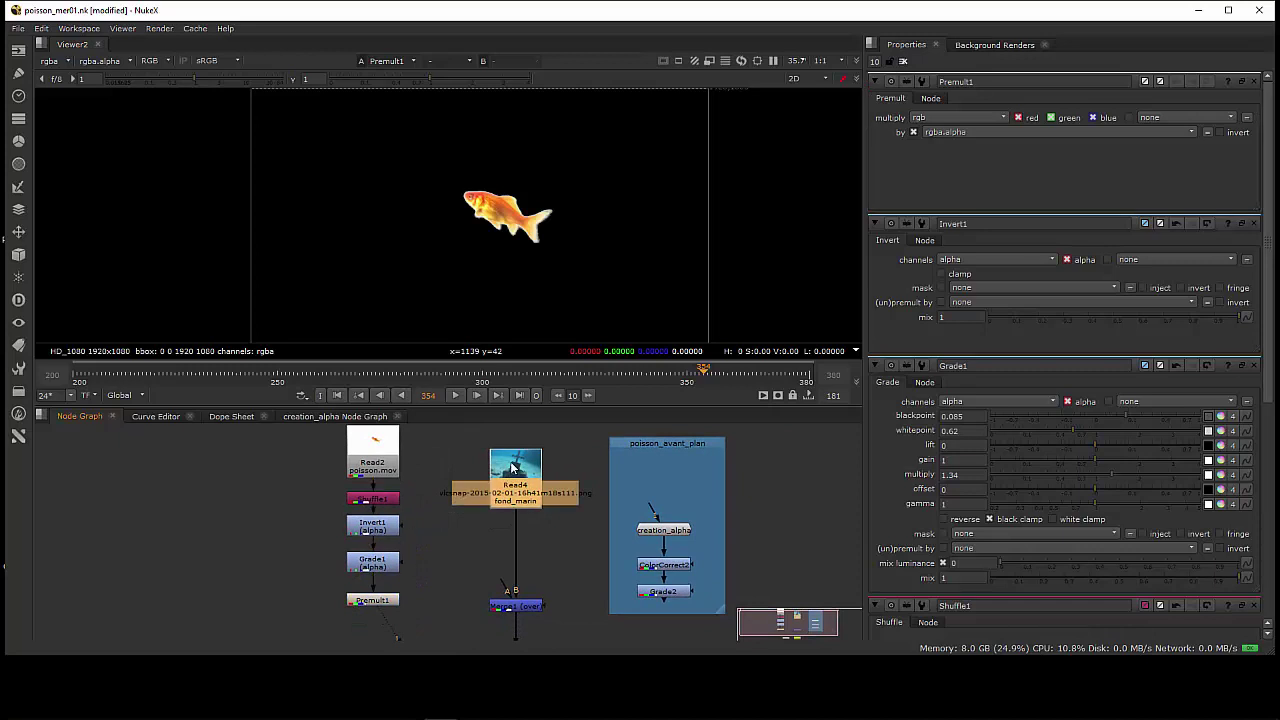
drag(506, 589, 382, 604)
click(514, 605)
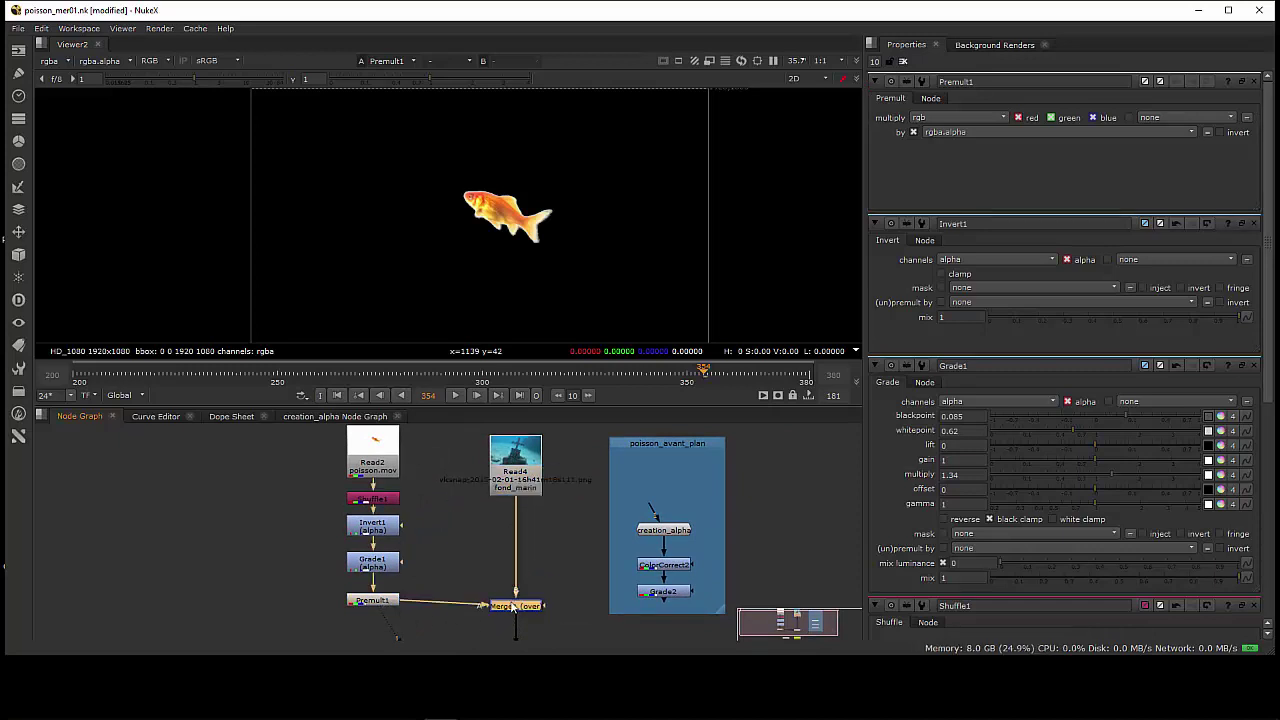
key(1)
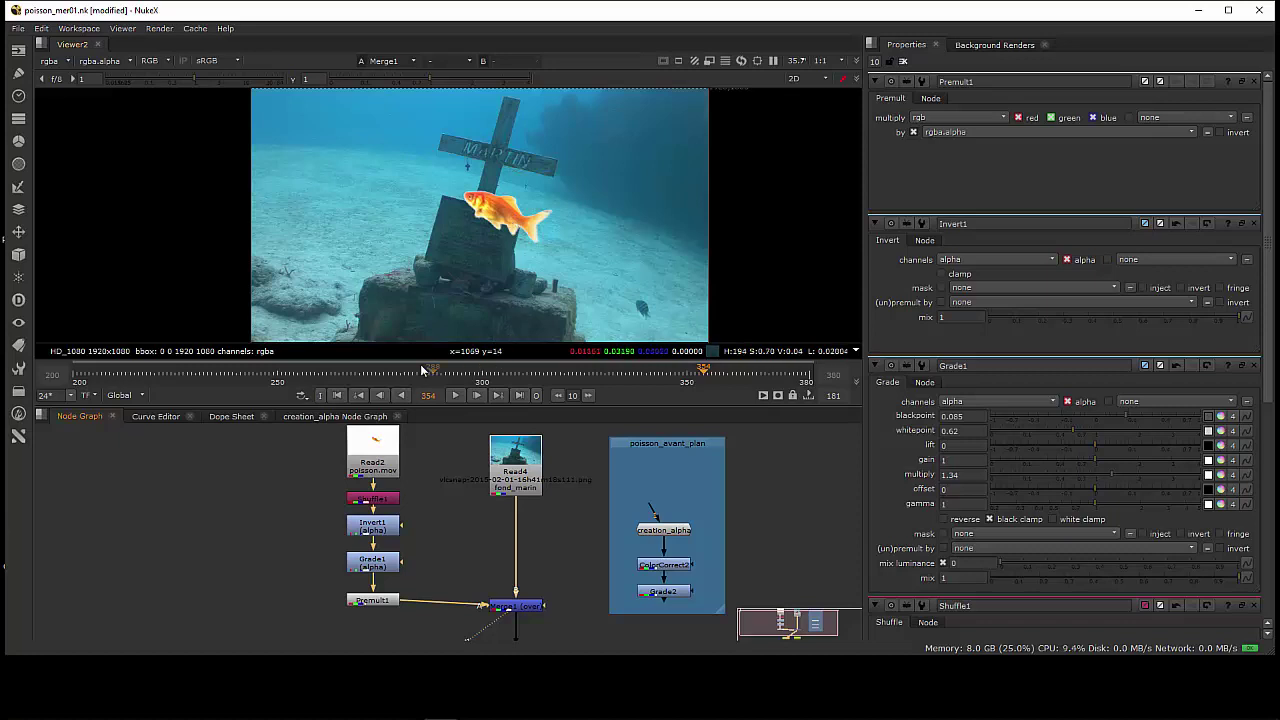
Scrub the timeline to check the merged fish over the background, ending on frame 354, and nudge Read4 up
click(356, 374)
drag(357, 376, 704, 372)
click(512, 478)
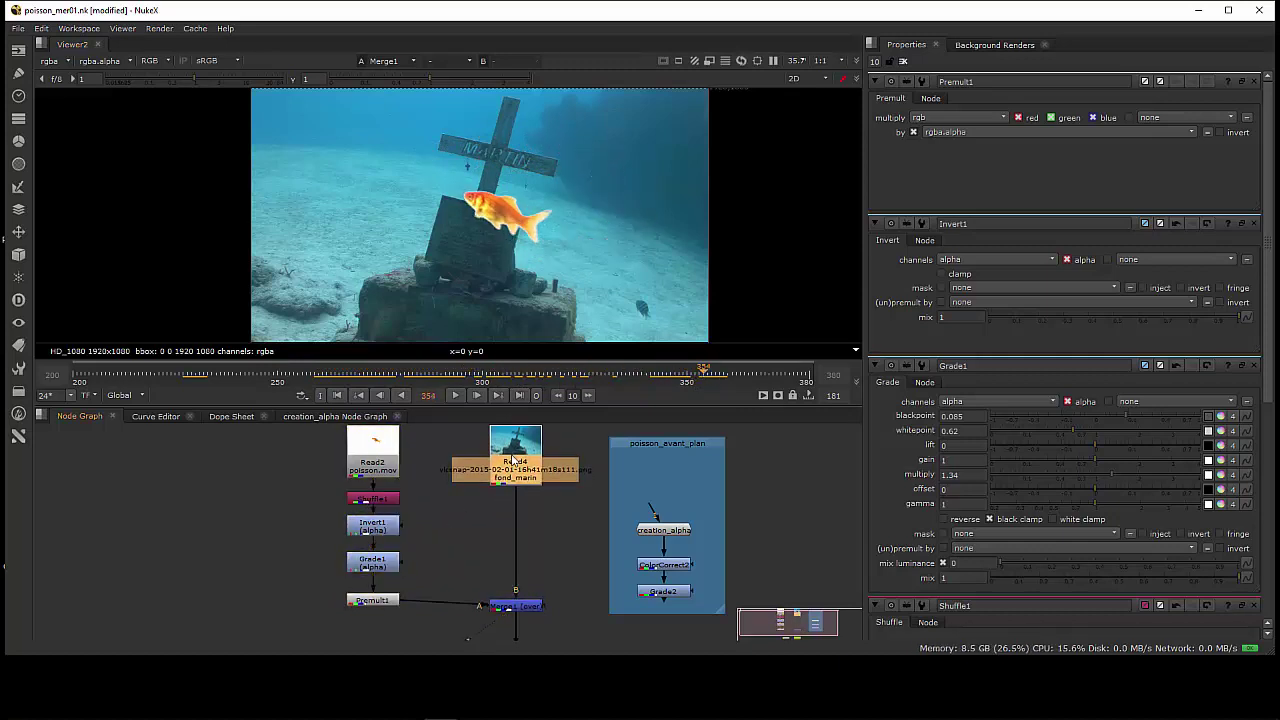
Detach ColorCorrect2 and Grade2 from the creation_alpha group and insert them below Premult1 in the fish column
middle_drag(480, 563, 490, 534)
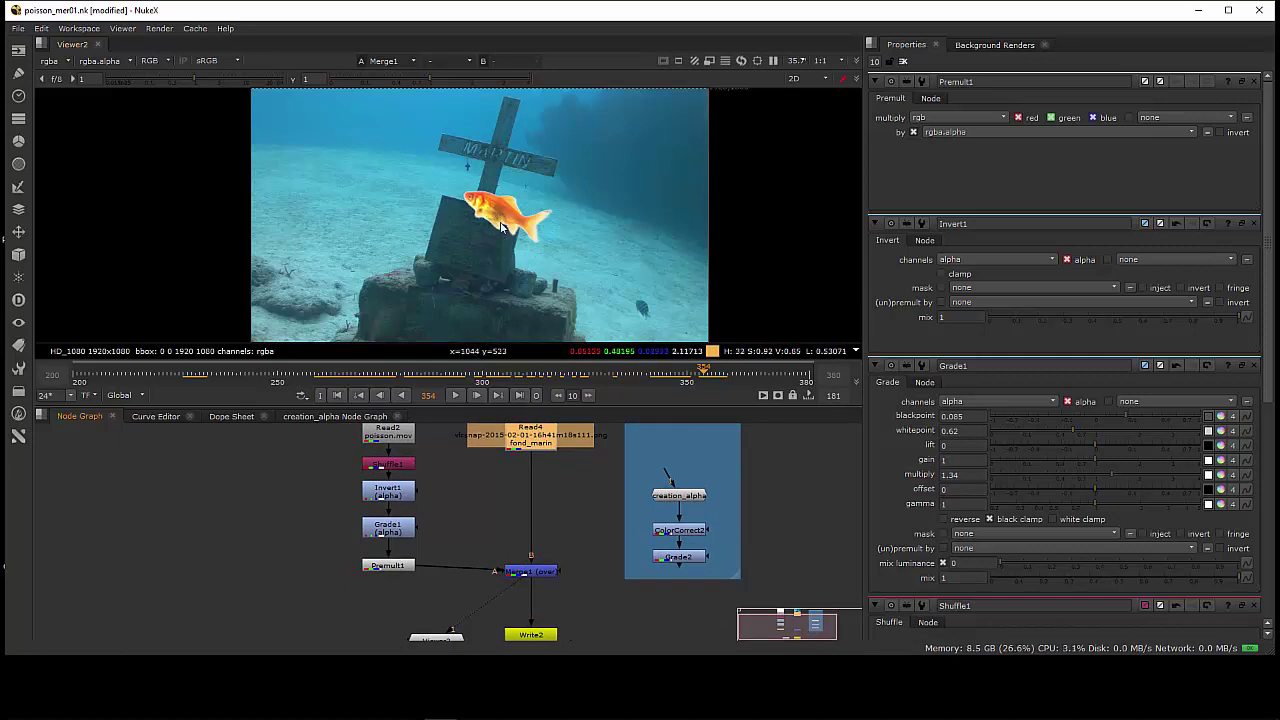
middle_drag(488, 518, 492, 542)
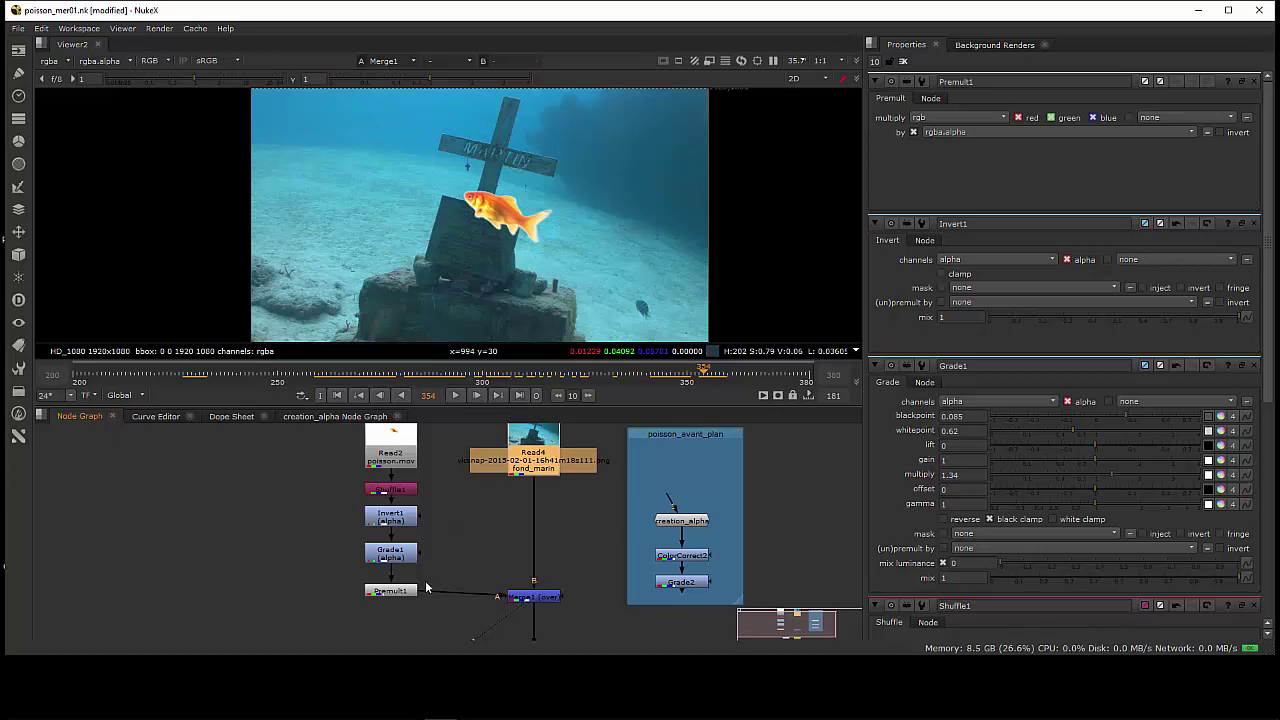
middle_drag(459, 549, 495, 537)
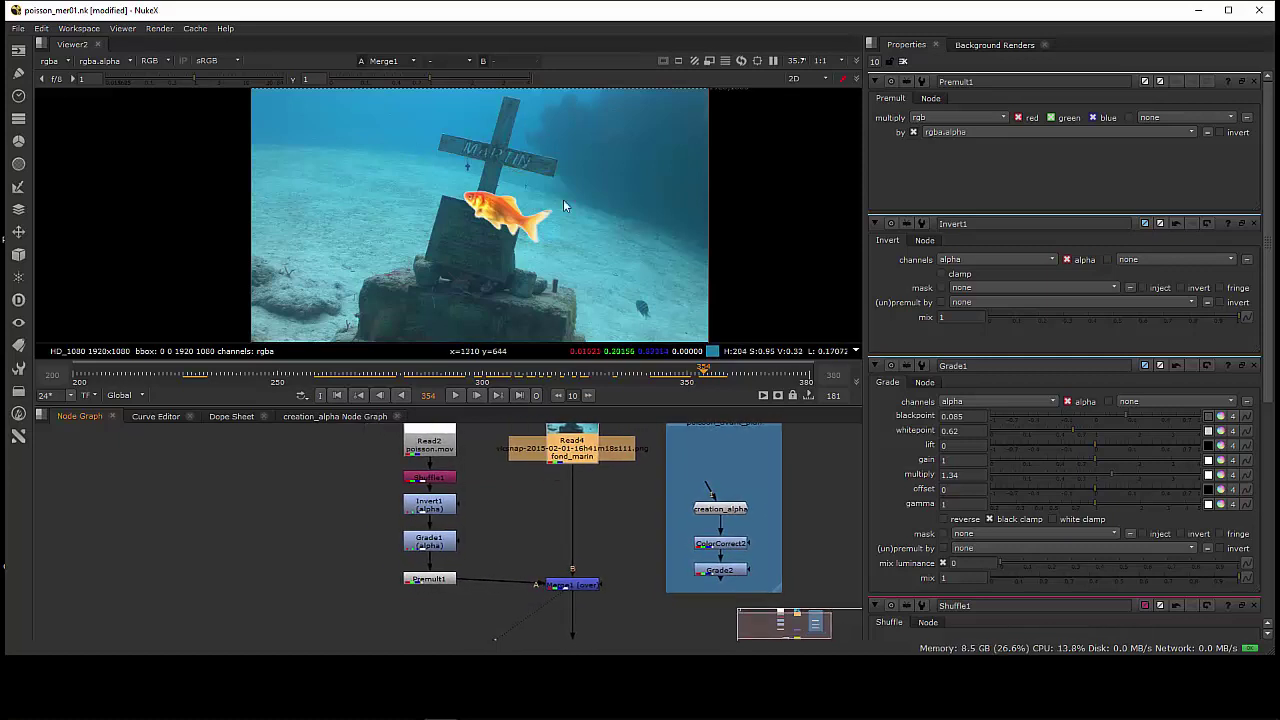
click(728, 545)
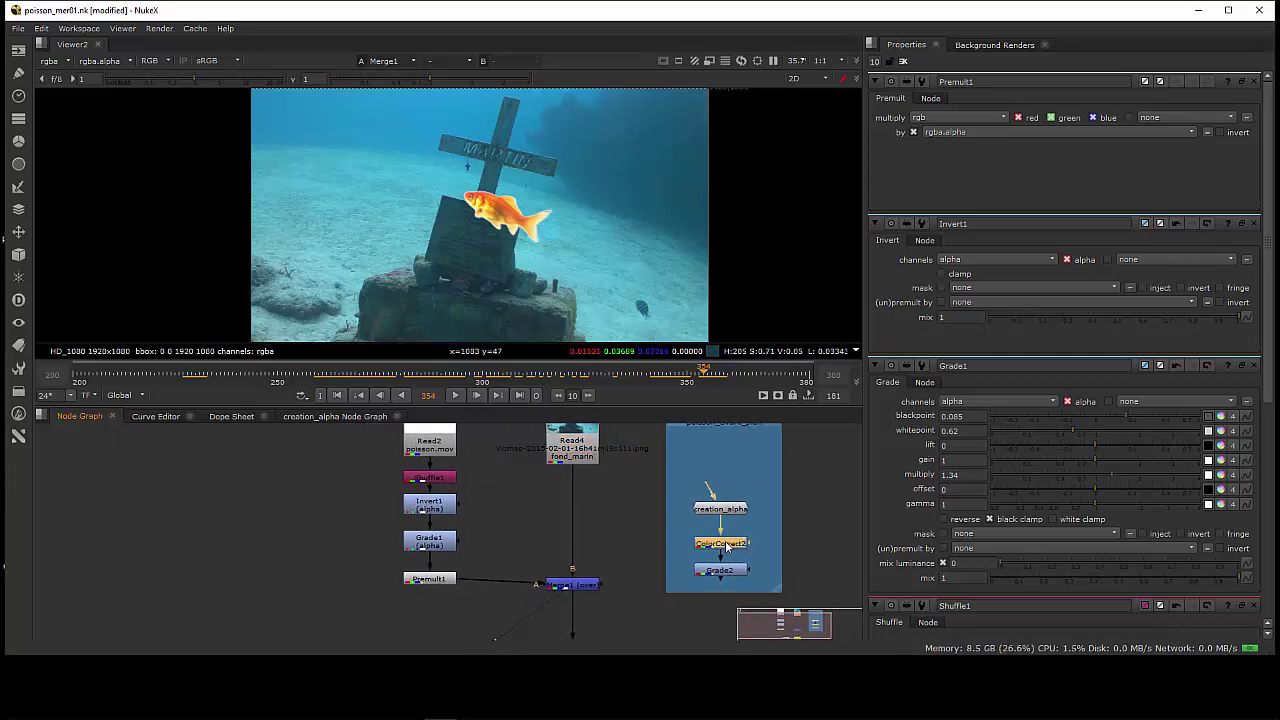
drag(724, 509, 724, 481)
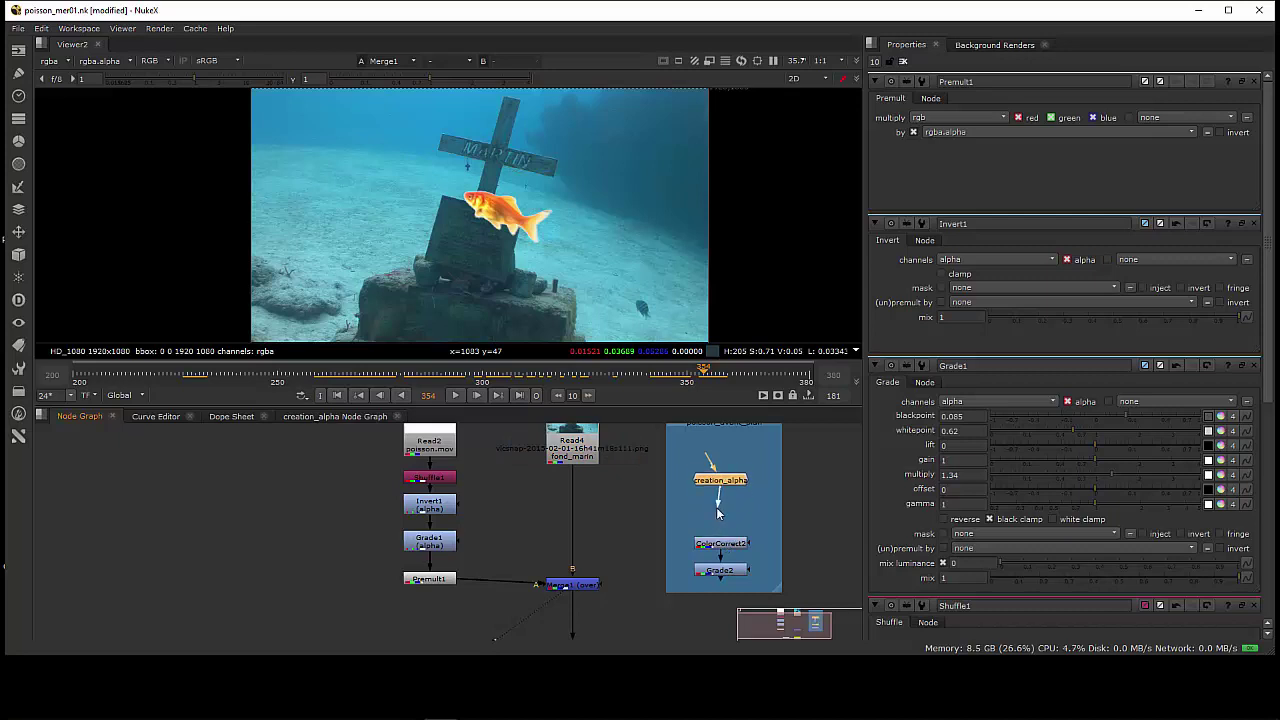
click(731, 544)
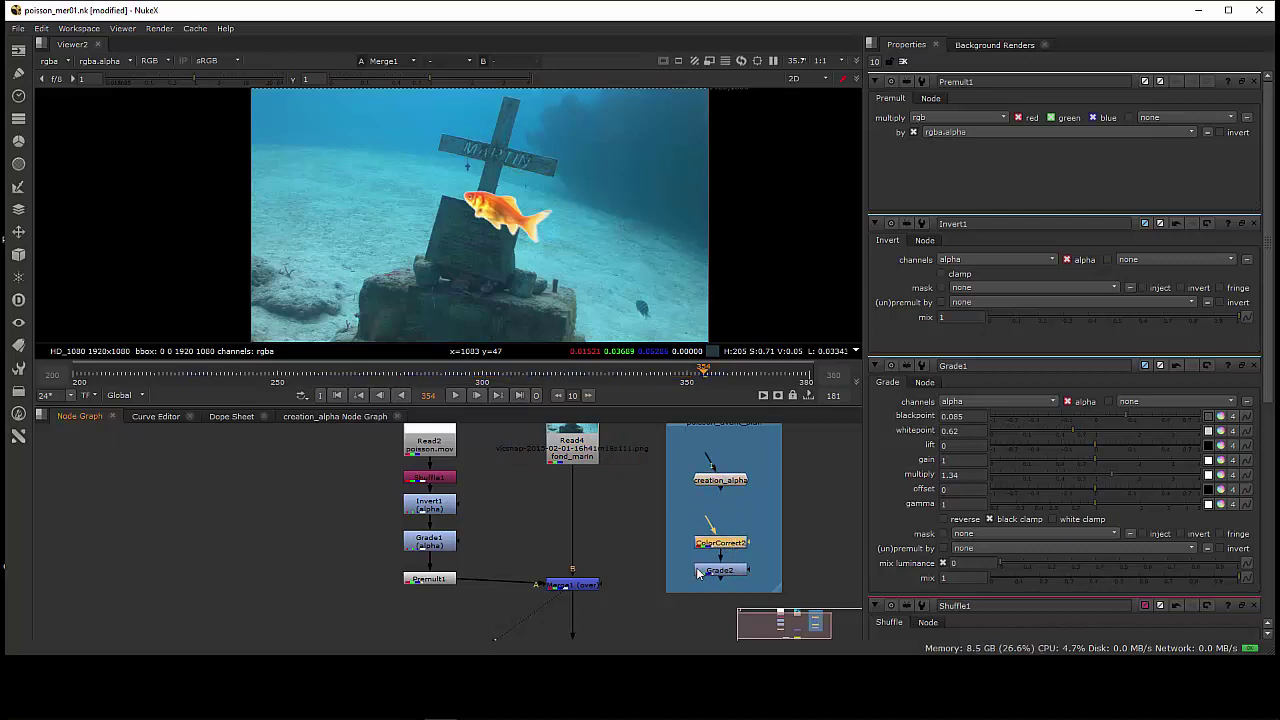
drag(672, 518, 426, 581)
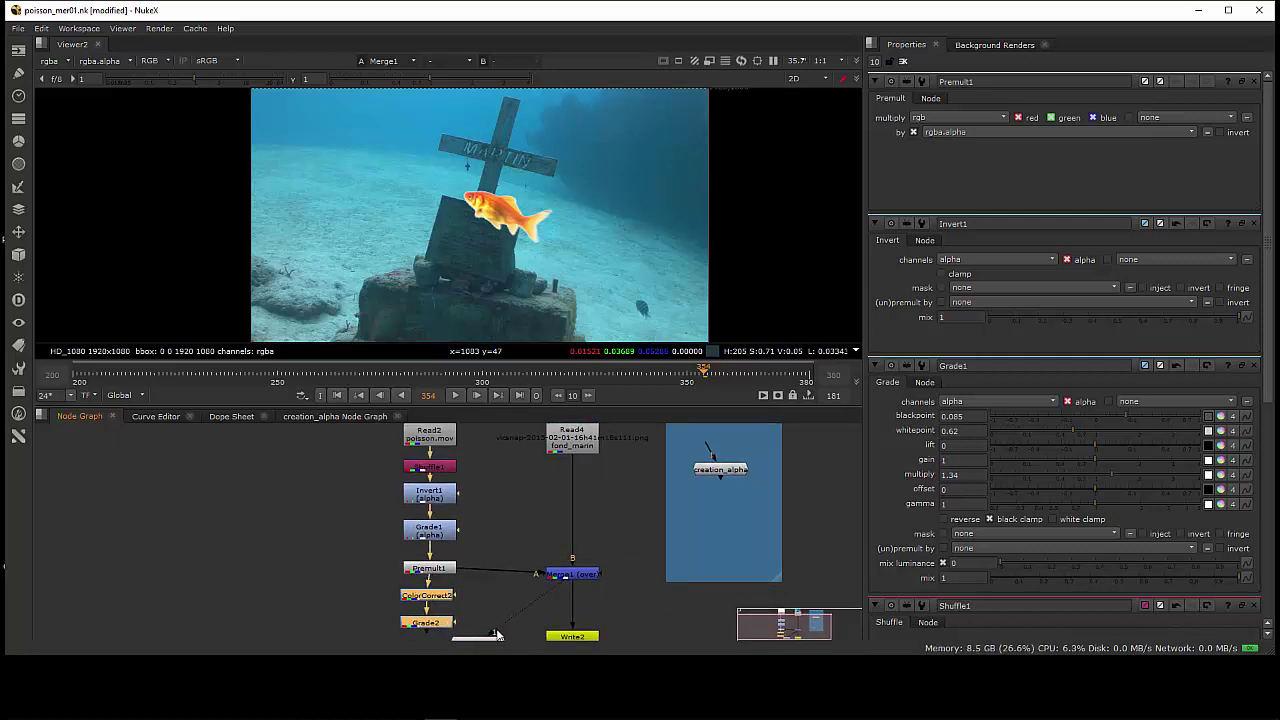
Move Merge1, Viewer2 and Write2 lower in the graph and reconnect Merge1's A input from Premult1 to Grade2
middle_drag(522, 610, 528, 528)
drag(542, 492, 515, 508)
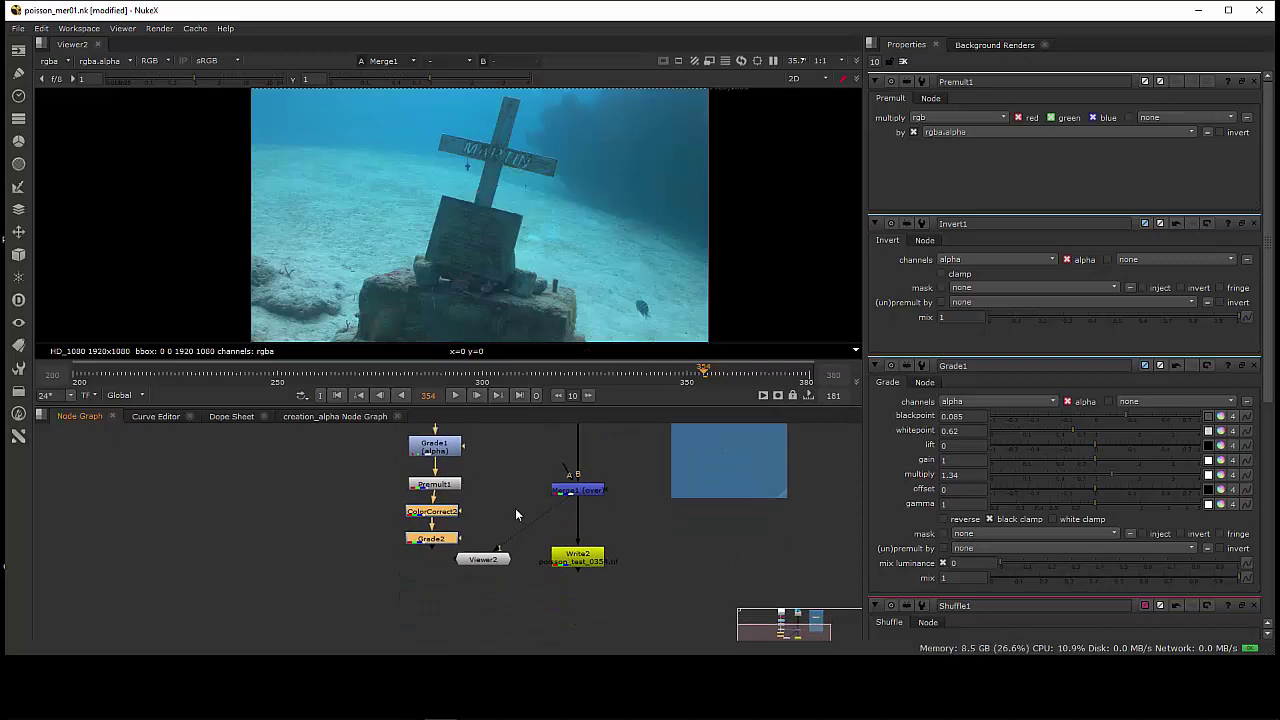
drag(490, 565, 508, 617)
drag(523, 446, 577, 634)
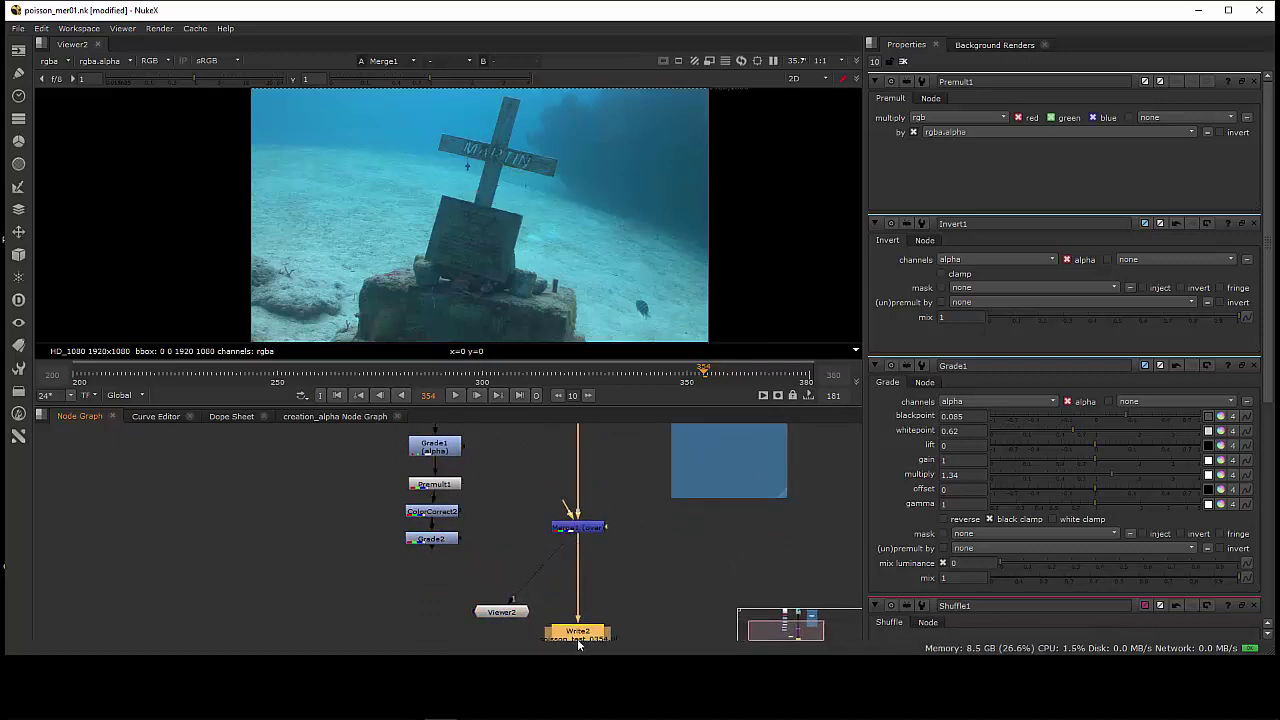
drag(577, 528, 444, 543)
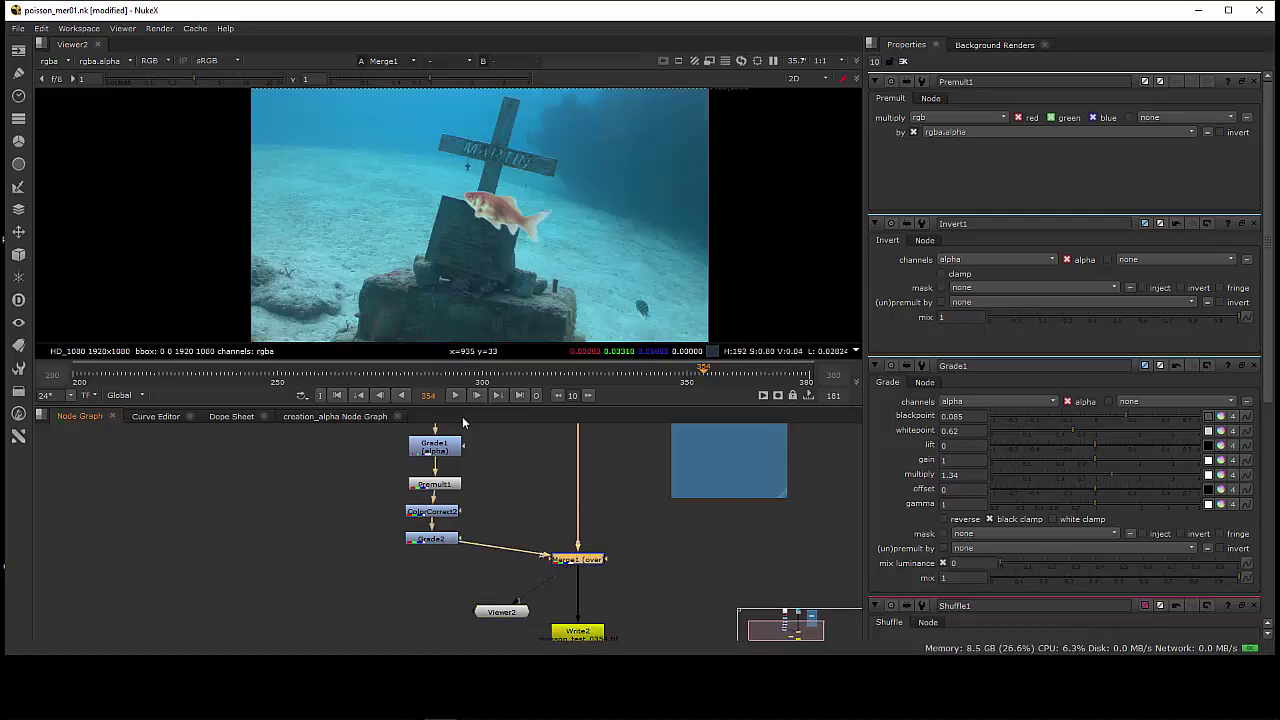
Bring up the properties of ColorCorrect2 and Grade2 to review their colour settings
double_click(443, 514)
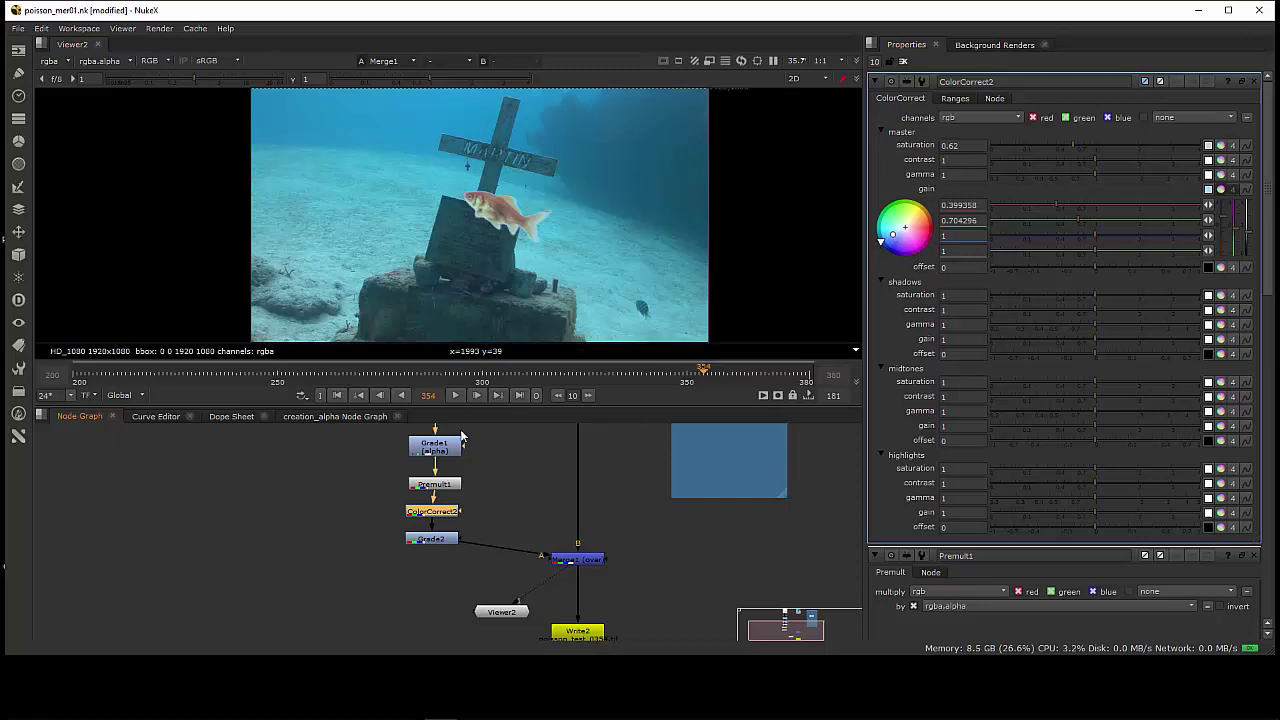
double_click(425, 538)
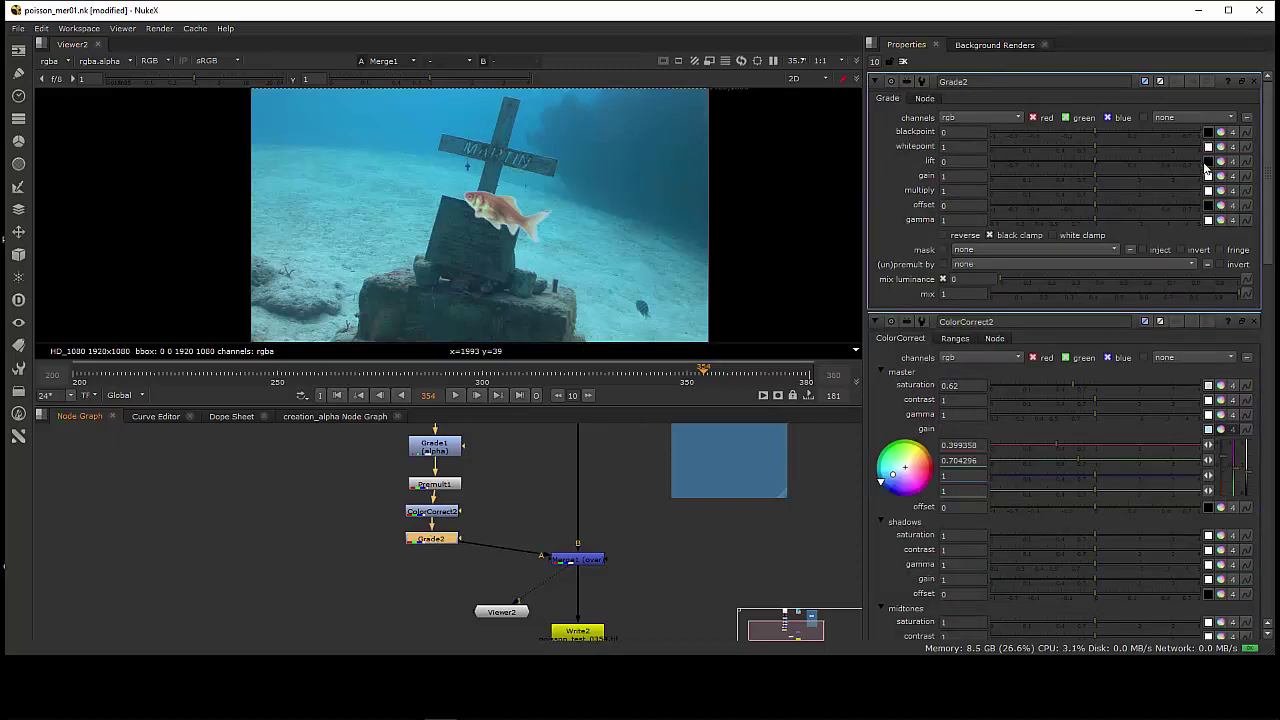
mouse_move(1096, 131)
mouse_down()
mouse_move(1126, 132)
mouse_move(1076, 132)
mouse_move(1110, 136)
mouse_move(1096, 136)
mouse_up()
click(525, 509)
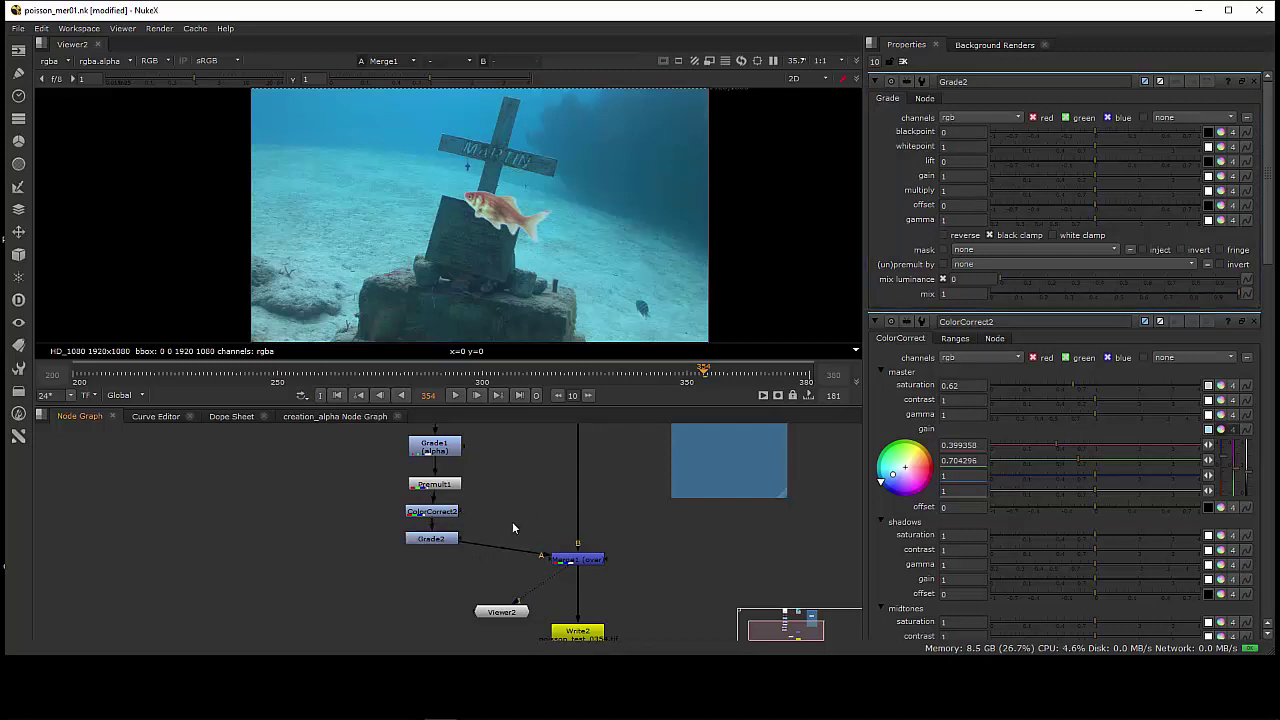
Align Premult1, ColorCorrect2 and Grade2 vertically under Grade1 in the fish column
middle_drag(512, 527, 541, 580)
click(474, 533)
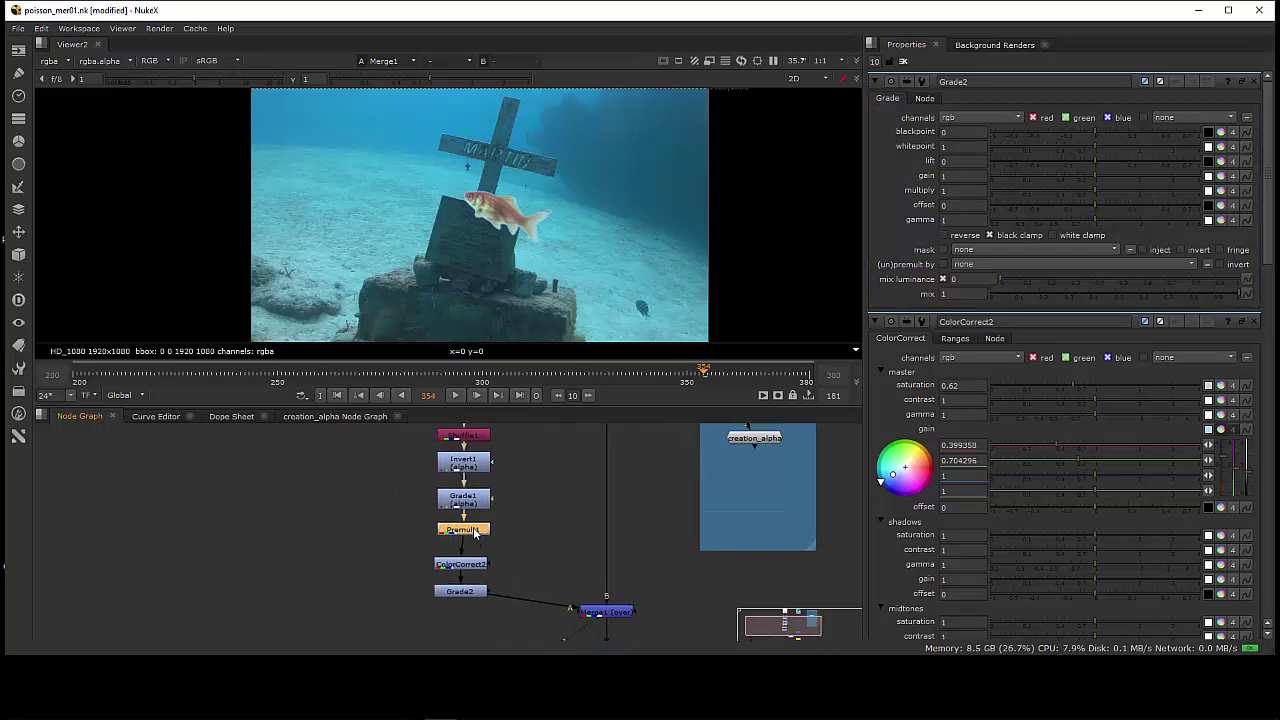
drag(474, 533, 477, 588)
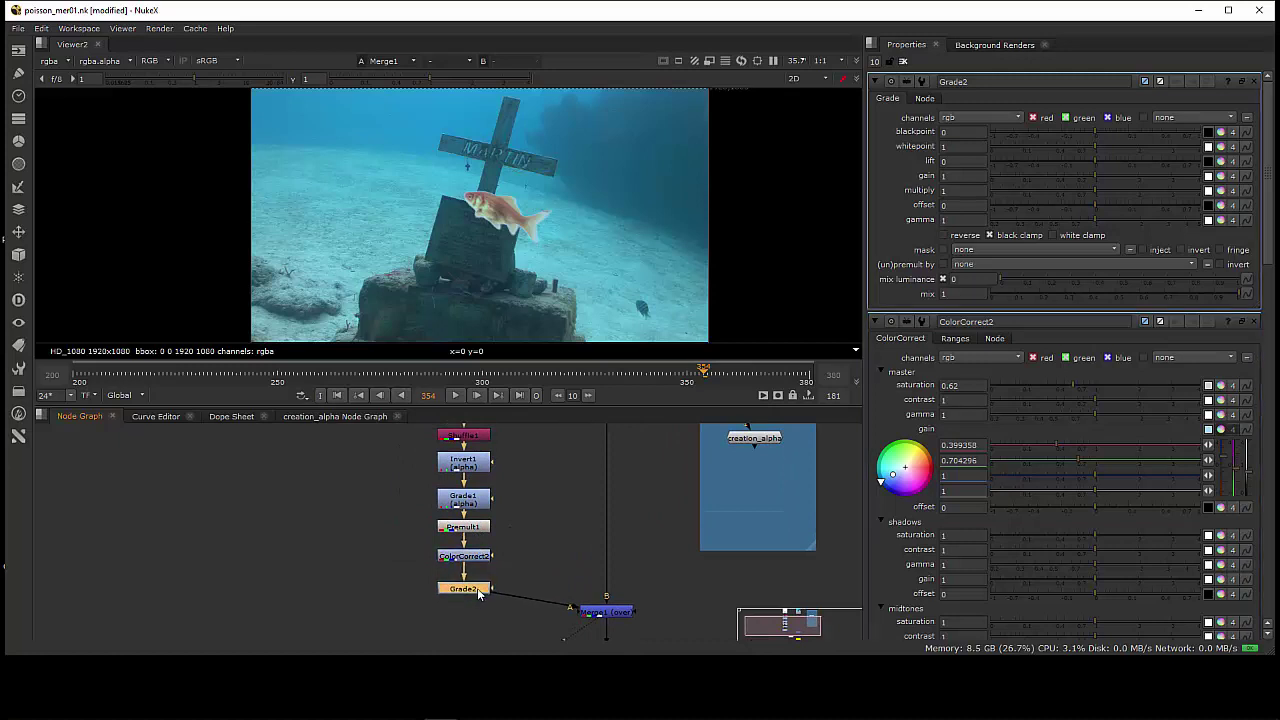
View Grade2's output, check its alpha channel and return the display to RGB
middle_drag(533, 500, 508, 469)
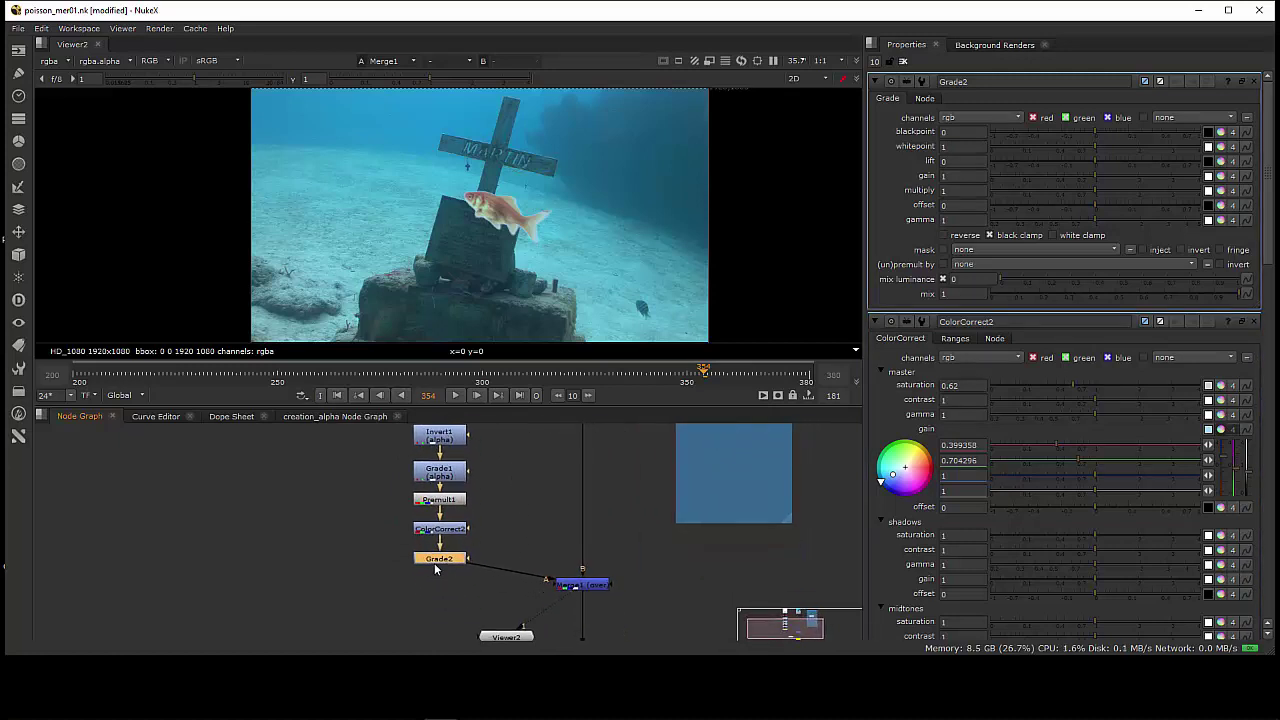
key(1)
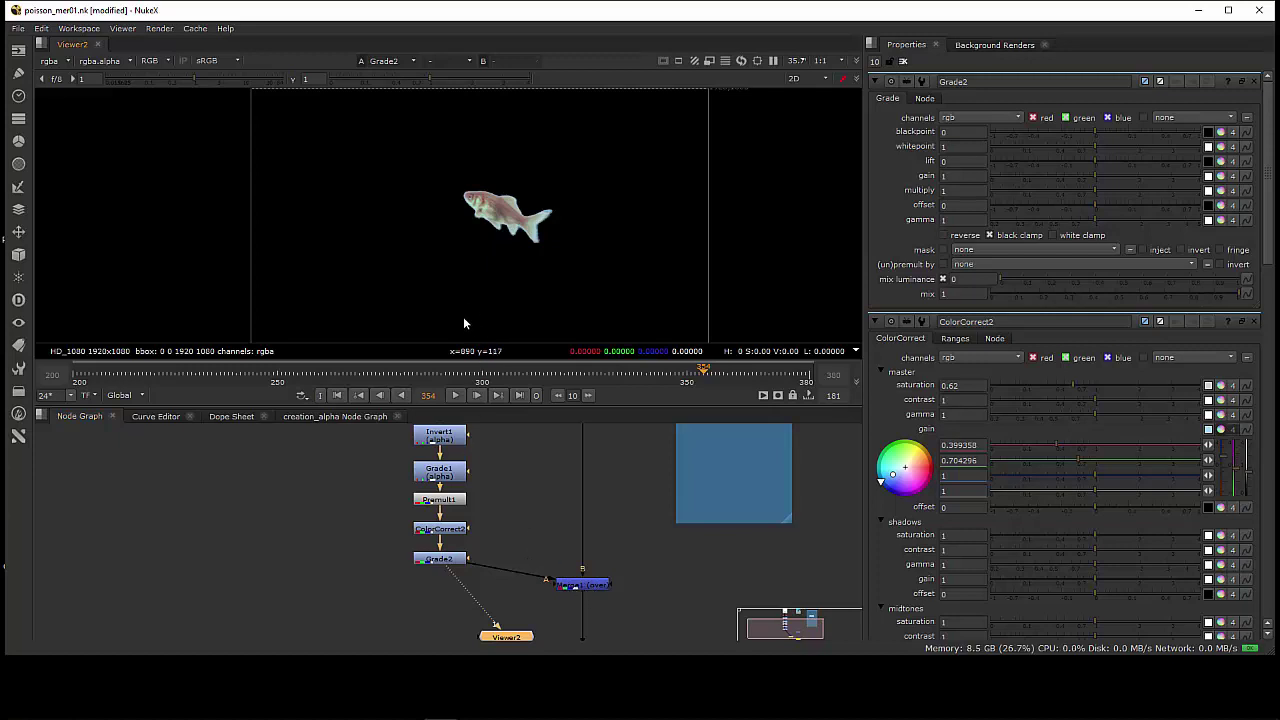
key(a)
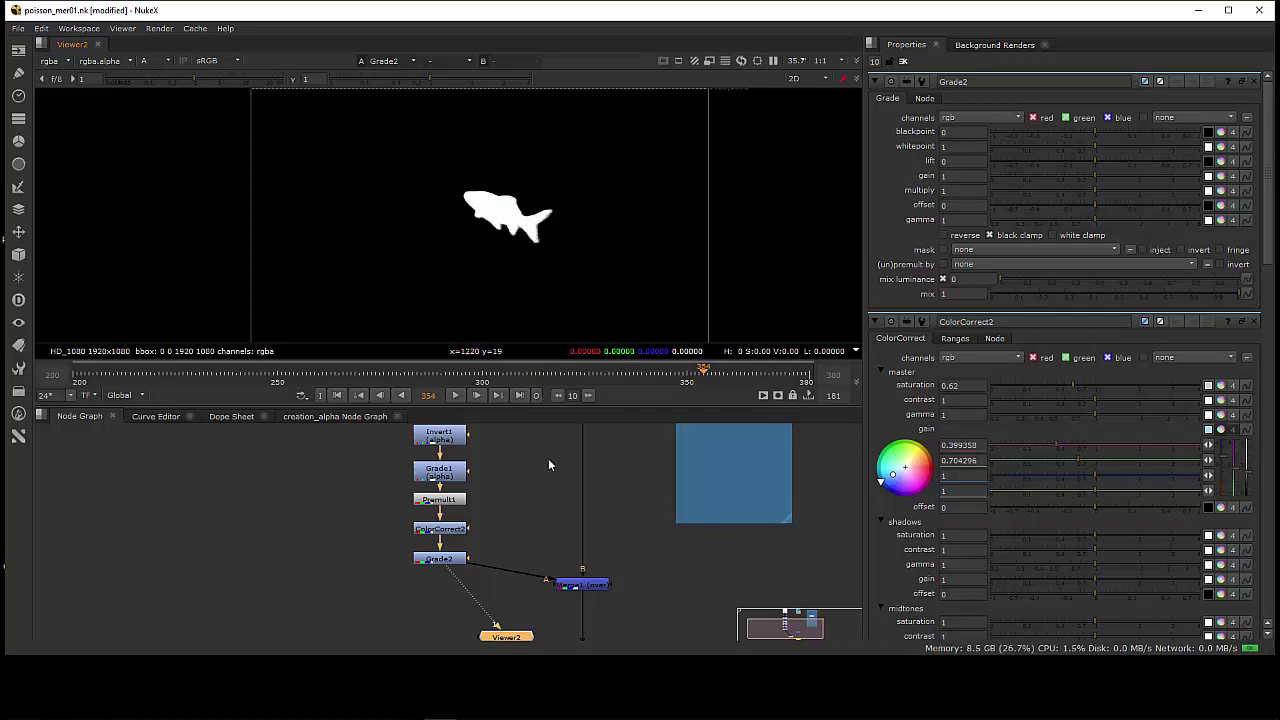
mouse_move(512, 490)
middle_down()
mouse_move(520, 551)
mouse_move(528, 480)
middle_up()
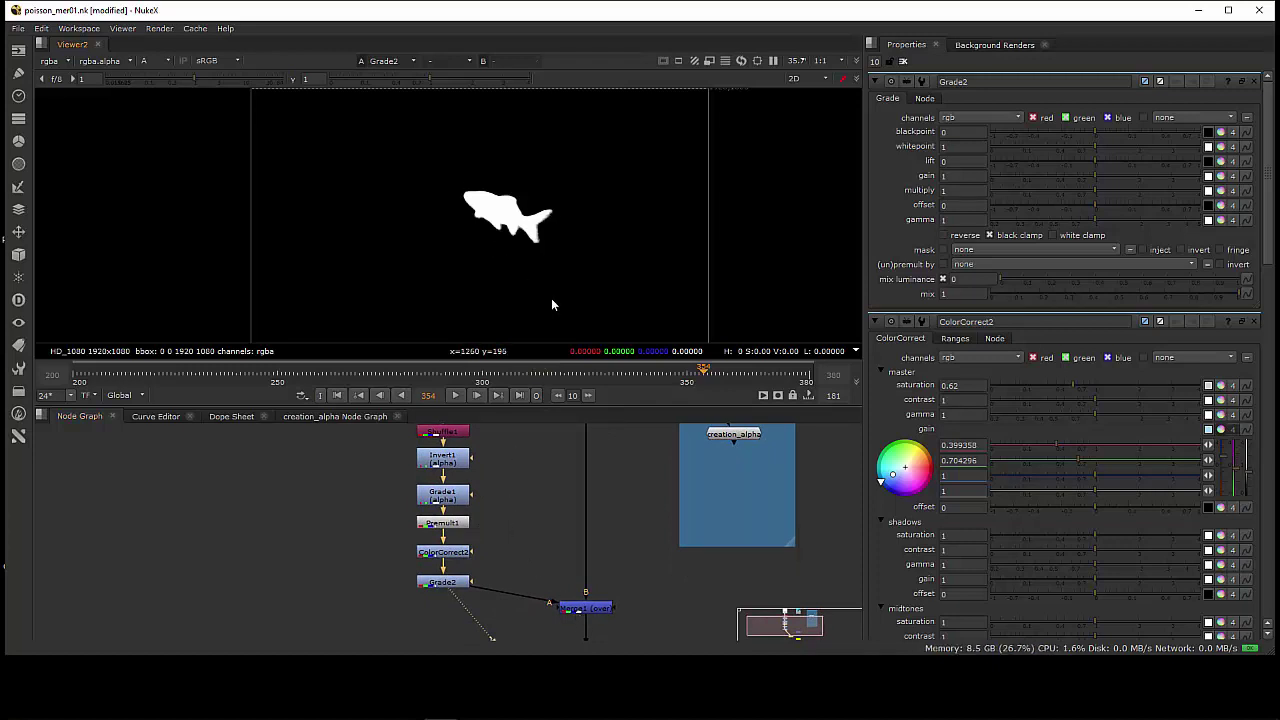
key(a)
Show the Merge1 result in the viewer and inspect the colour-corrected fish over the background
click(588, 609)
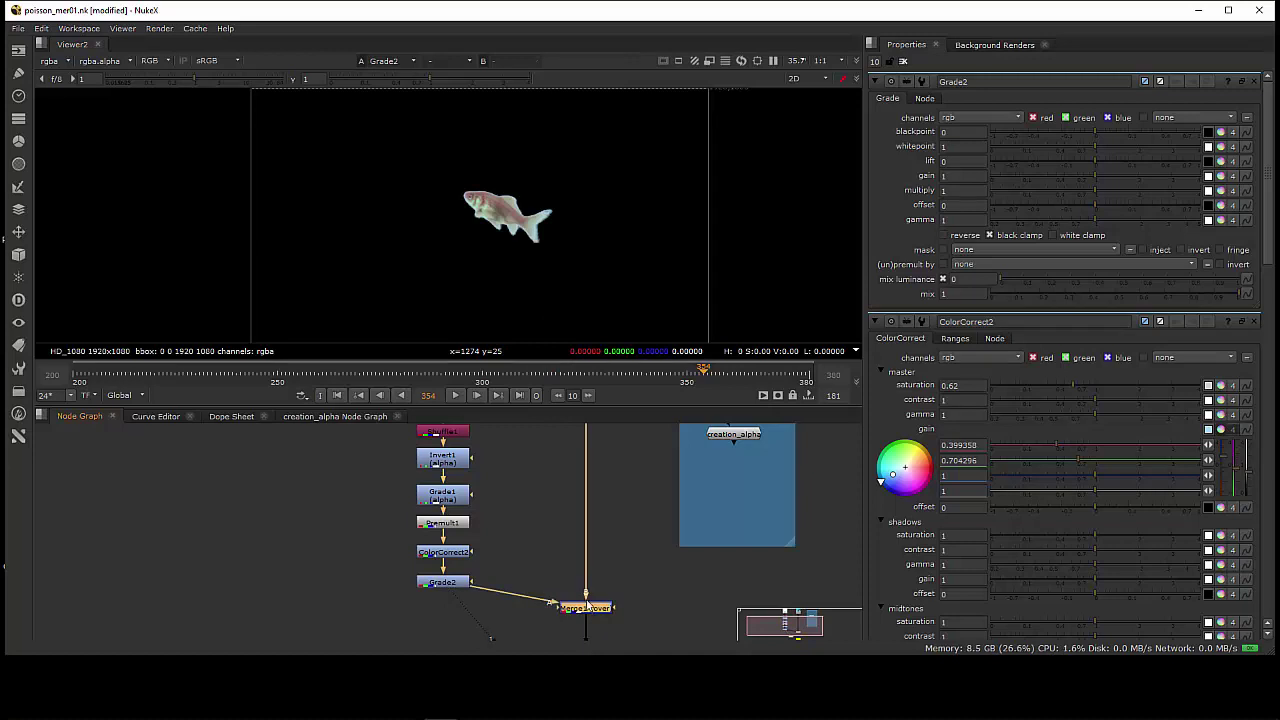
key(1)
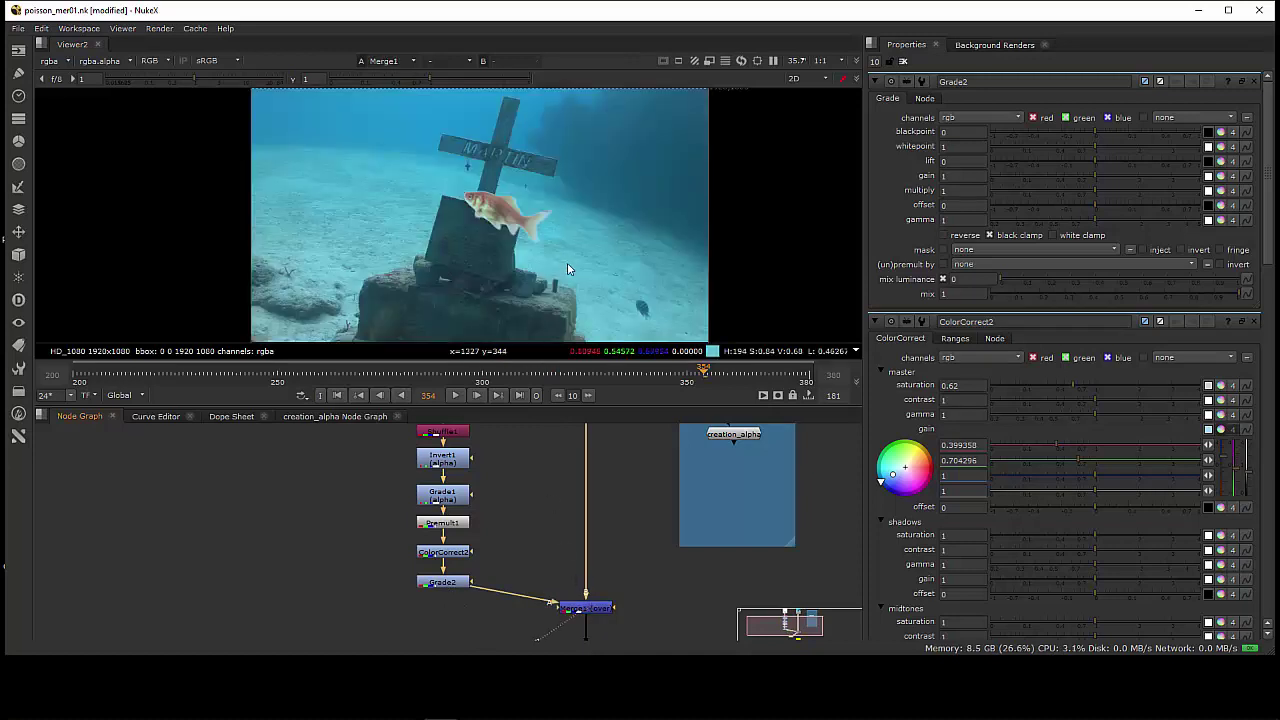
scroll(567, 262, up, 2)
scroll(565, 262, down, 2)
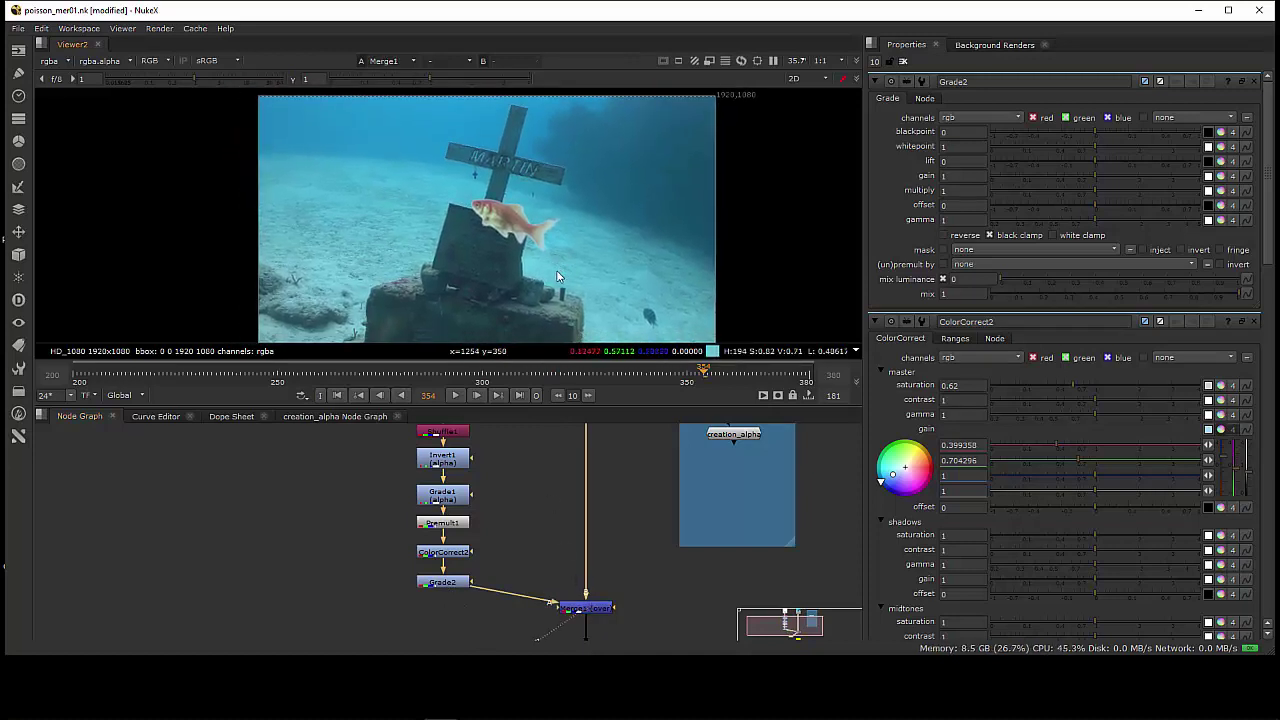